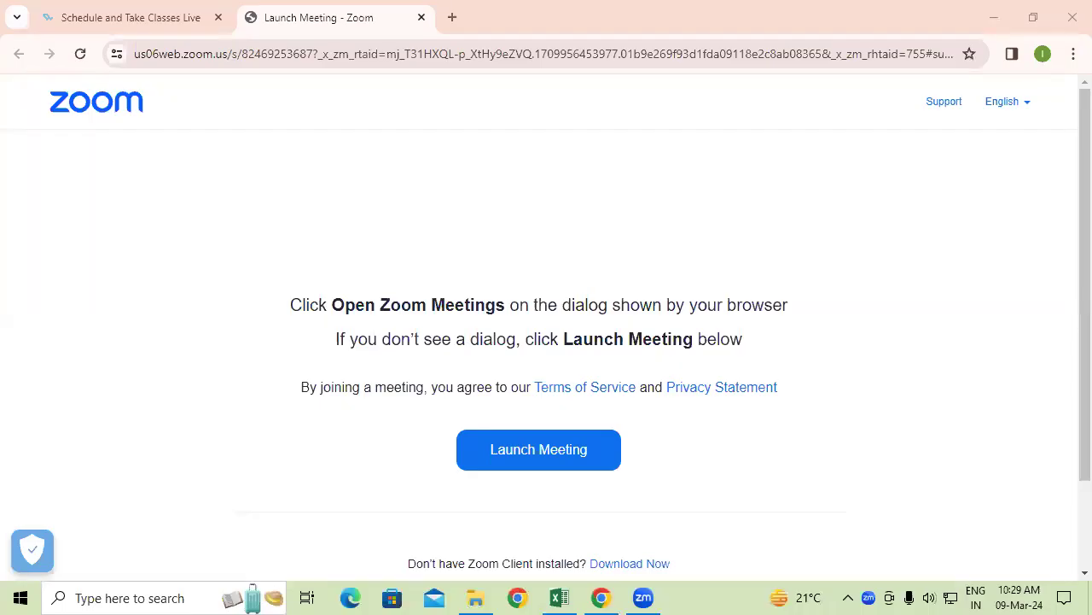
Step: Switch from Chrome's Zoom launch page to the STUDENT DATABASE workbook in Excel
left_click(559, 597)
scroll(592, 236, "up", 1)
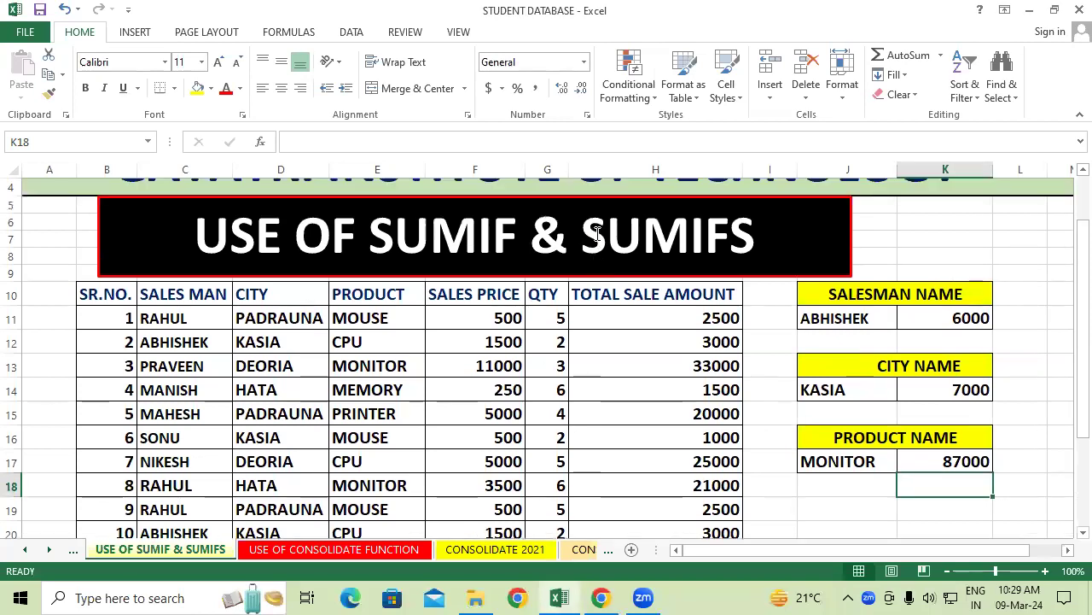
scroll(616, 263, "up", 1)
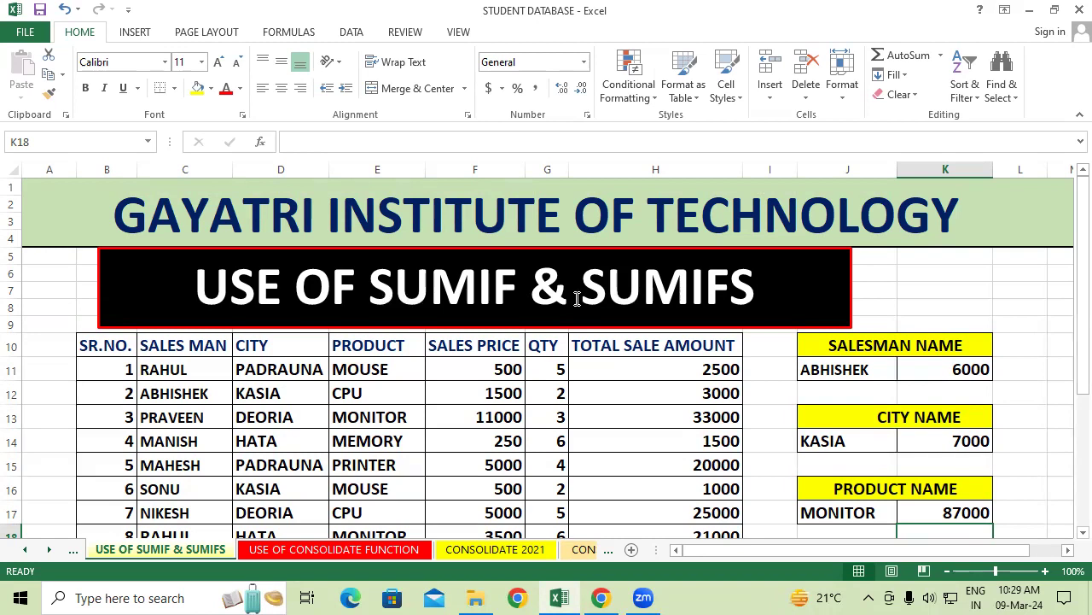
left_click_drag(119, 343, 111, 417)
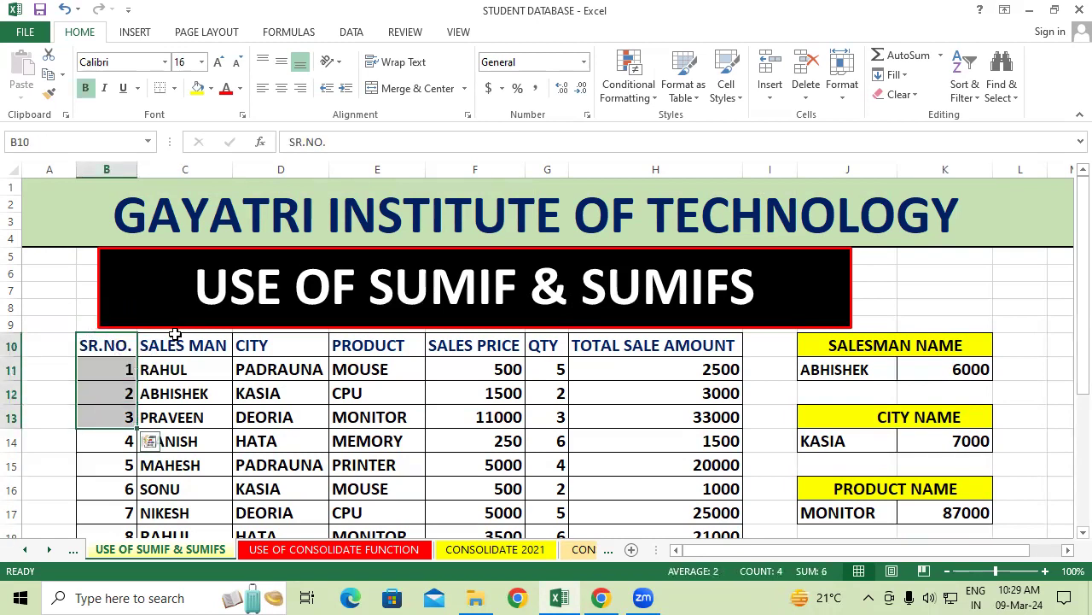
left_click_drag(182, 345, 183, 391)
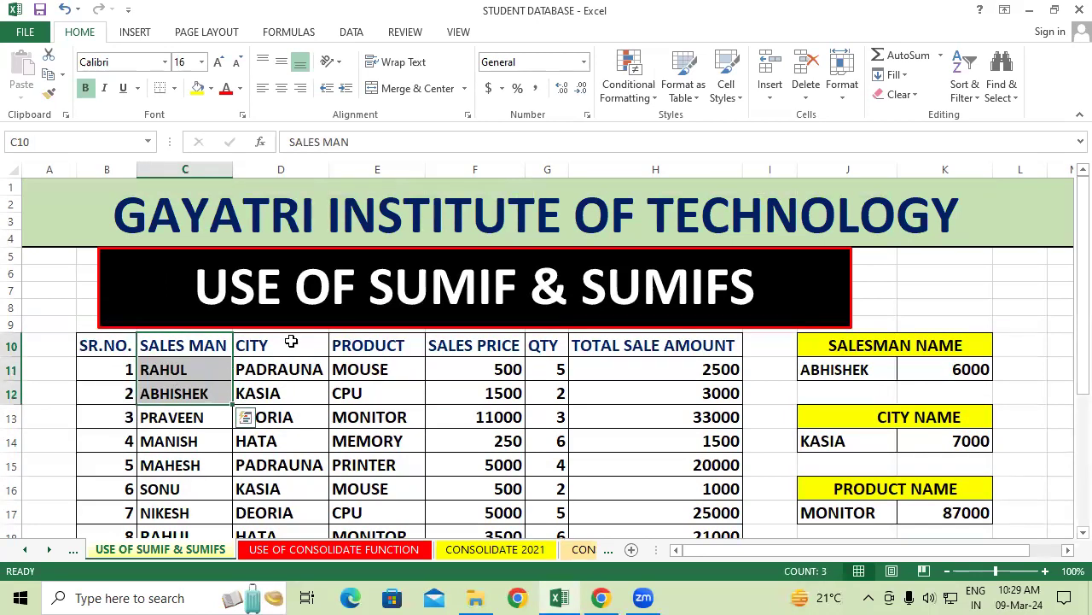
left_click_drag(290, 342, 288, 391)
left_click(376, 346)
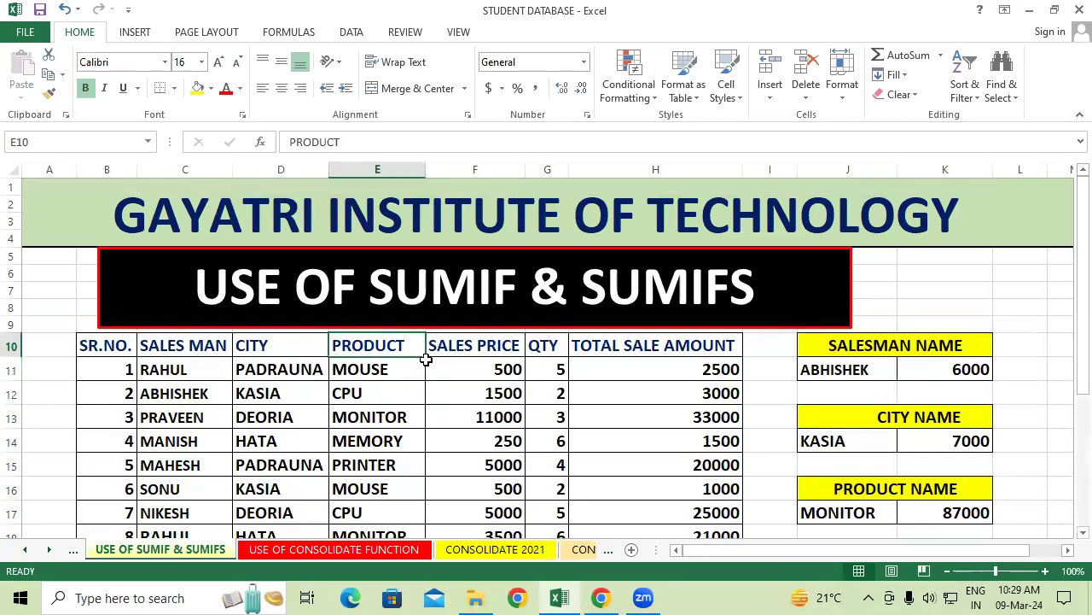
left_click(477, 351)
left_click(541, 345)
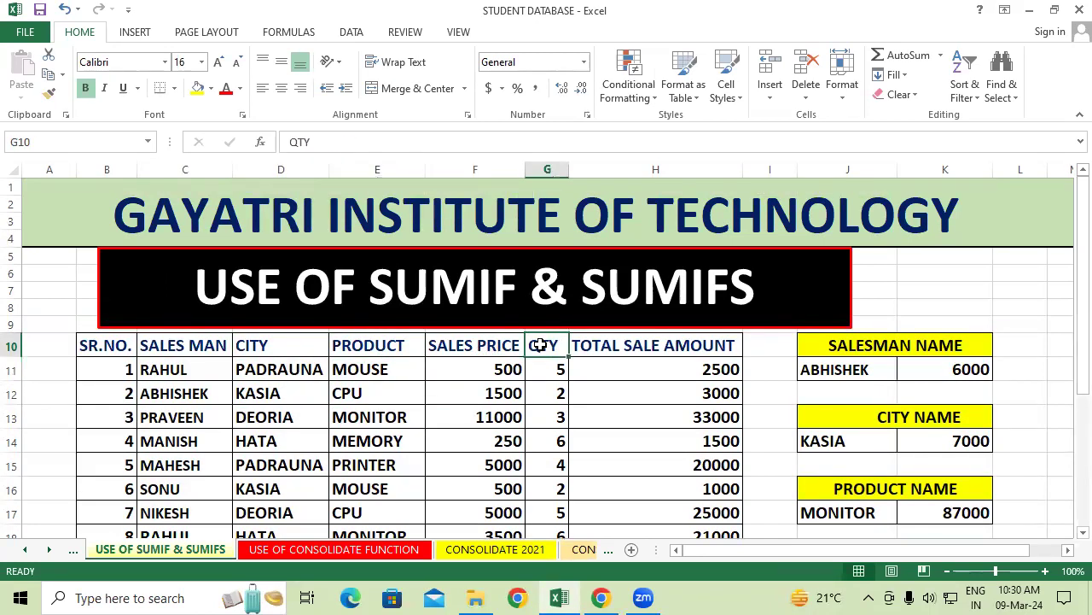
left_click(632, 343)
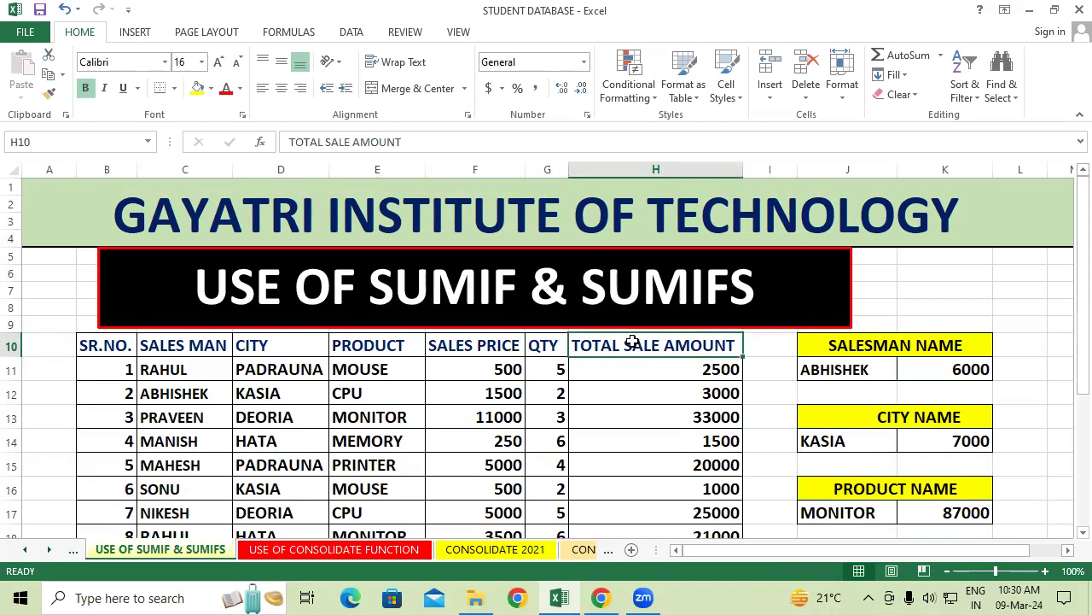
left_click(496, 372)
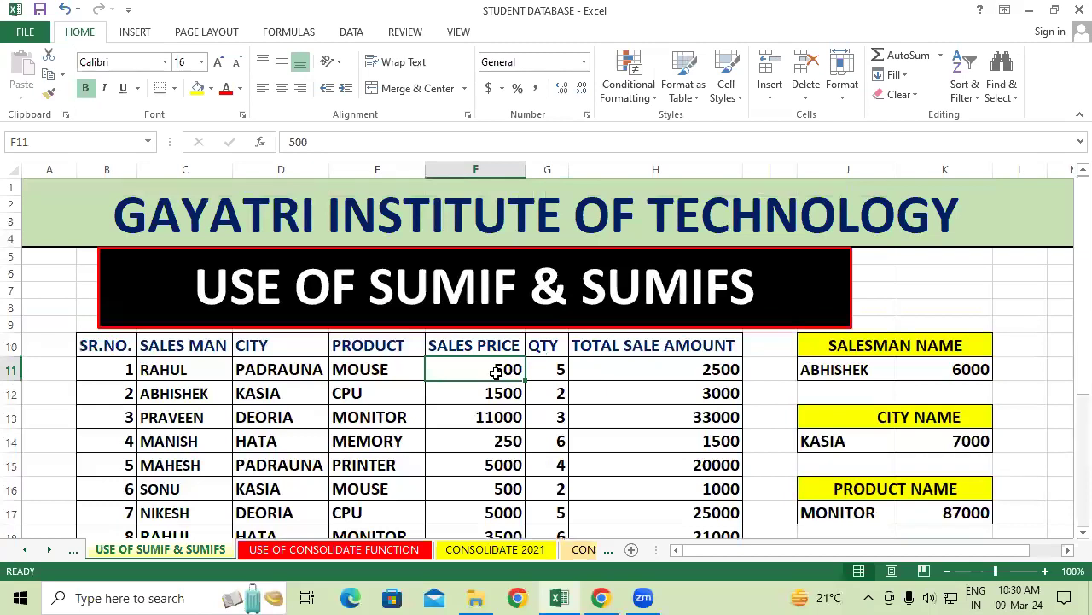
left_click(537, 368)
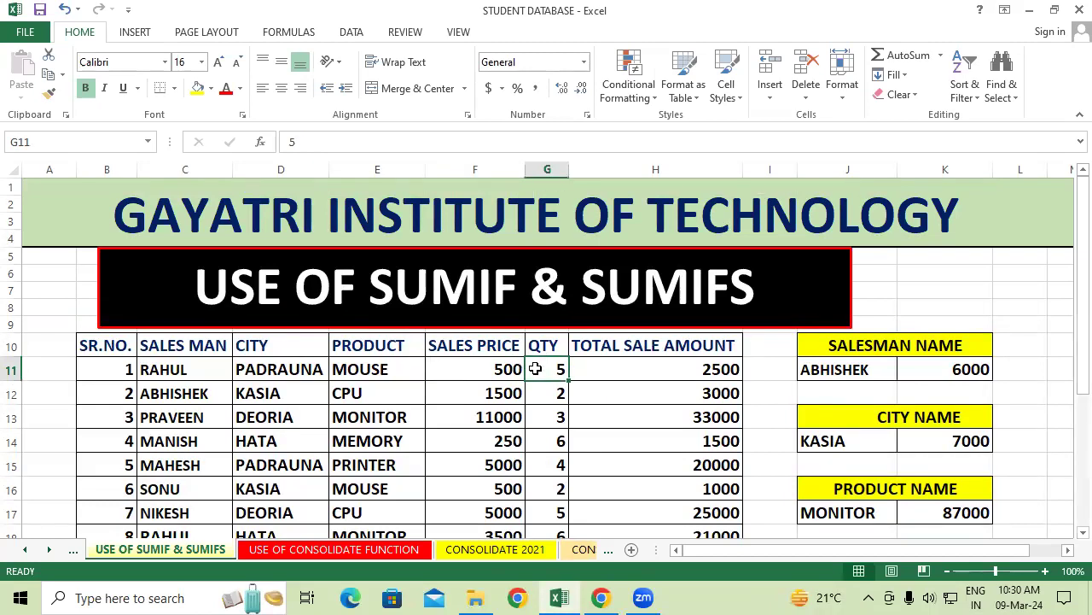
left_click(654, 373)
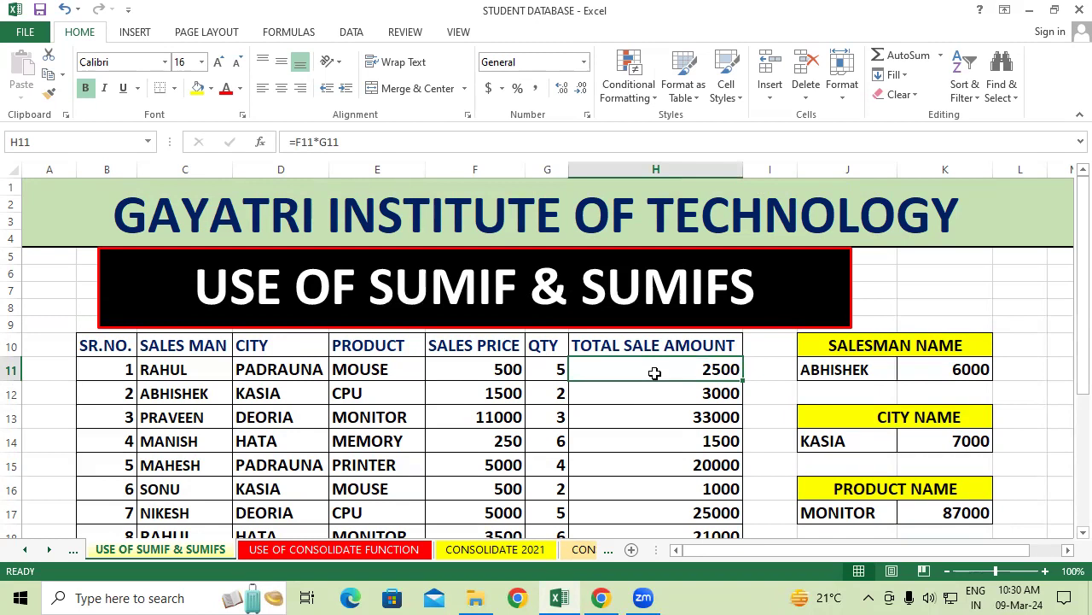
left_click(453, 440)
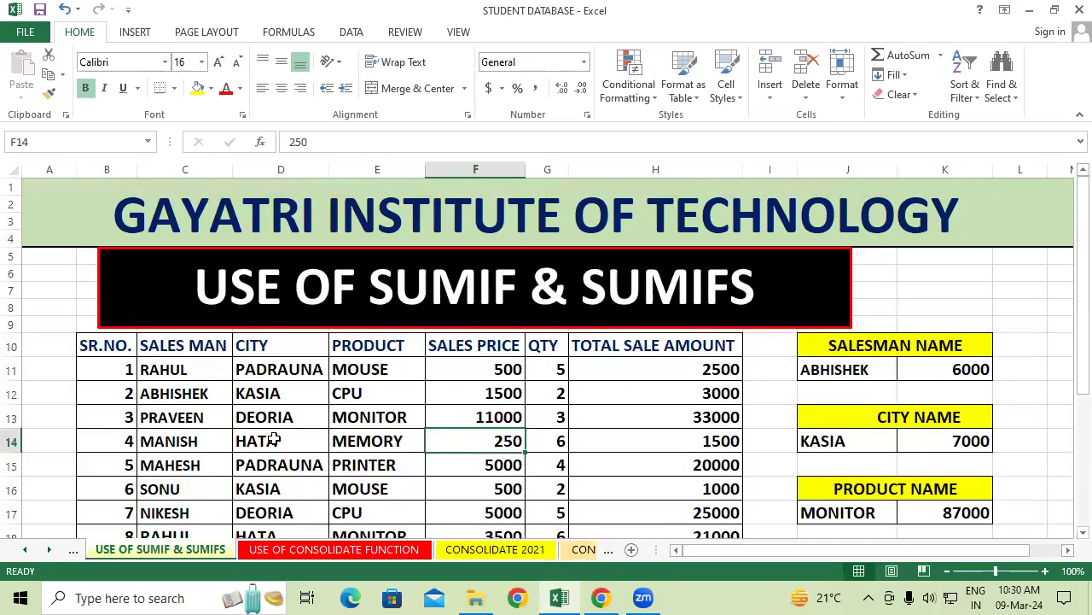
left_click(249, 391)
left_click(553, 395)
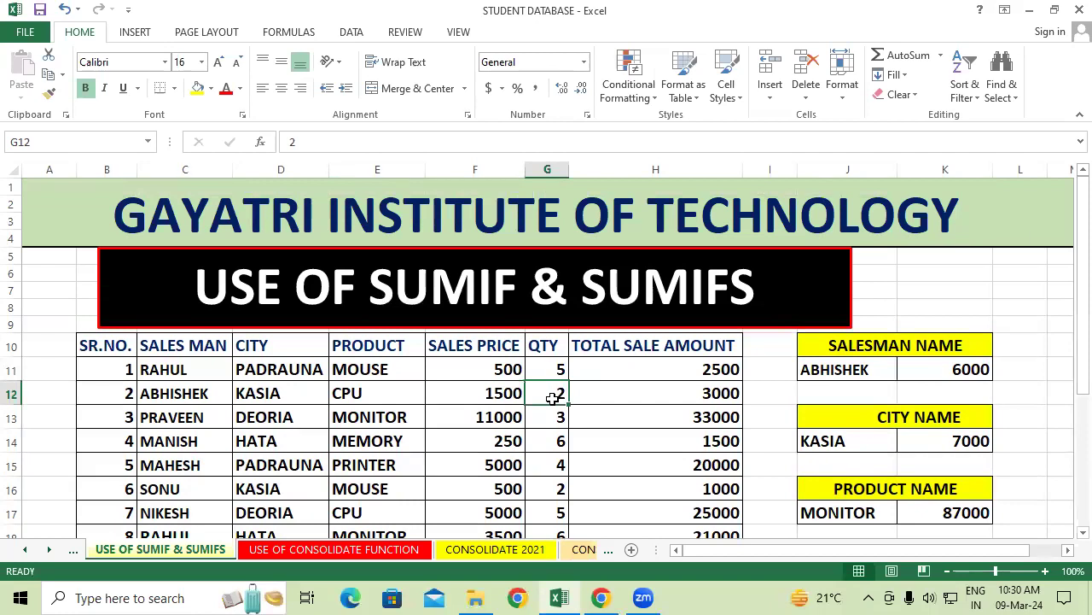
mouse_move(176, 343)
left_mouse_down()
mouse_move(181, 367)
mouse_move(228, 413)
left_mouse_up()
left_click(466, 439)
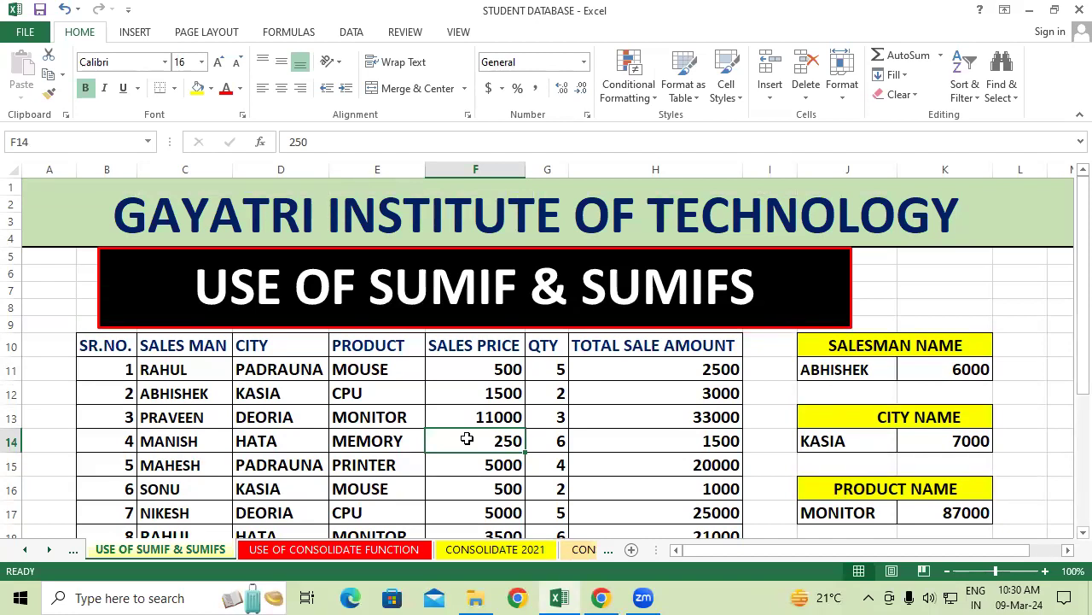
left_click(346, 456)
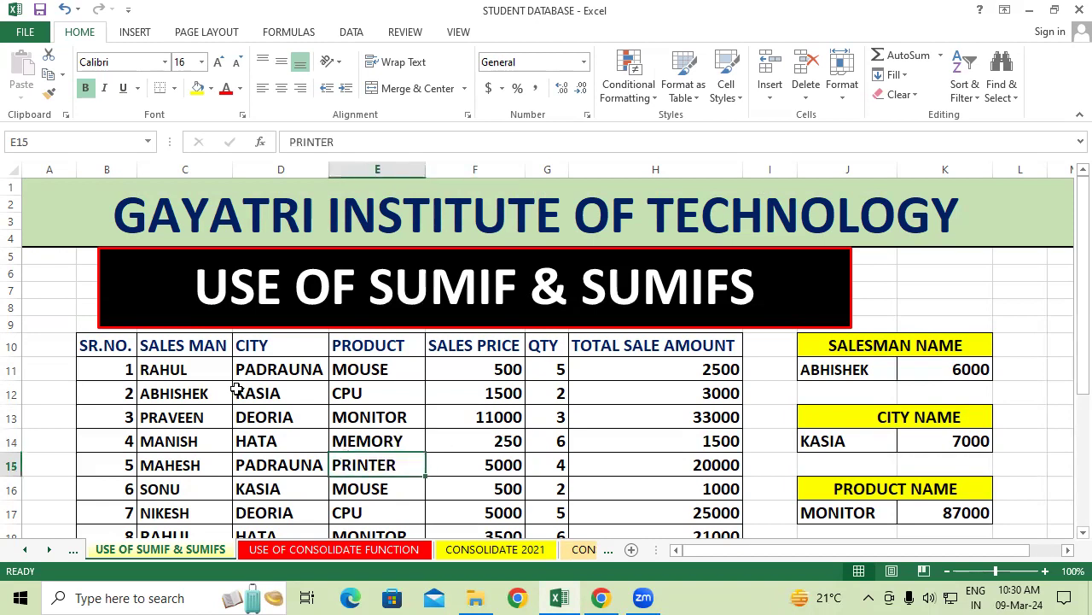
left_click(211, 352)
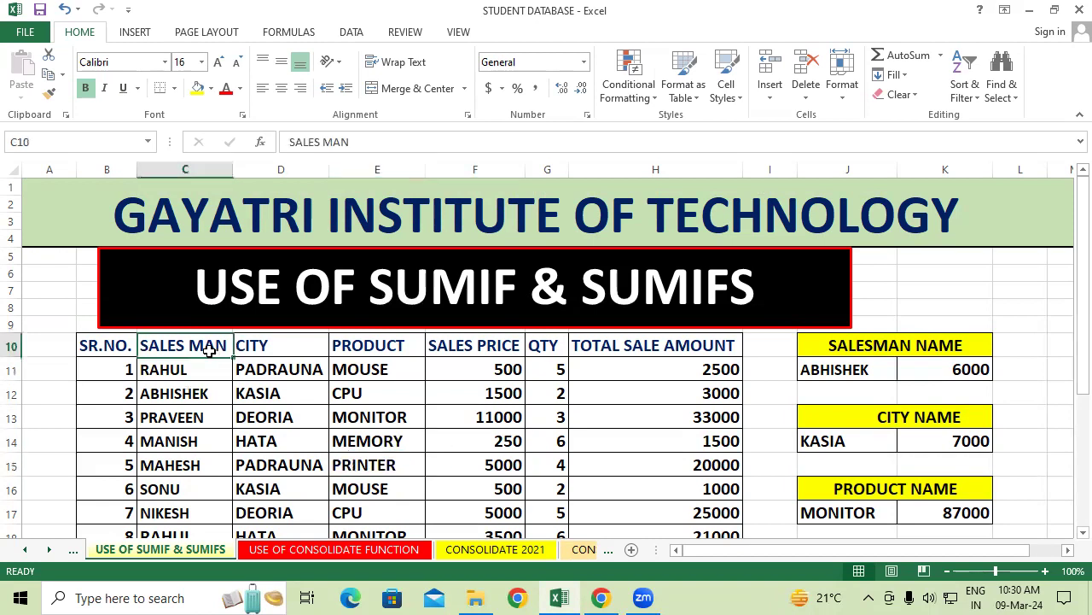
left_click(283, 353)
left_click(384, 345)
left_click(699, 345)
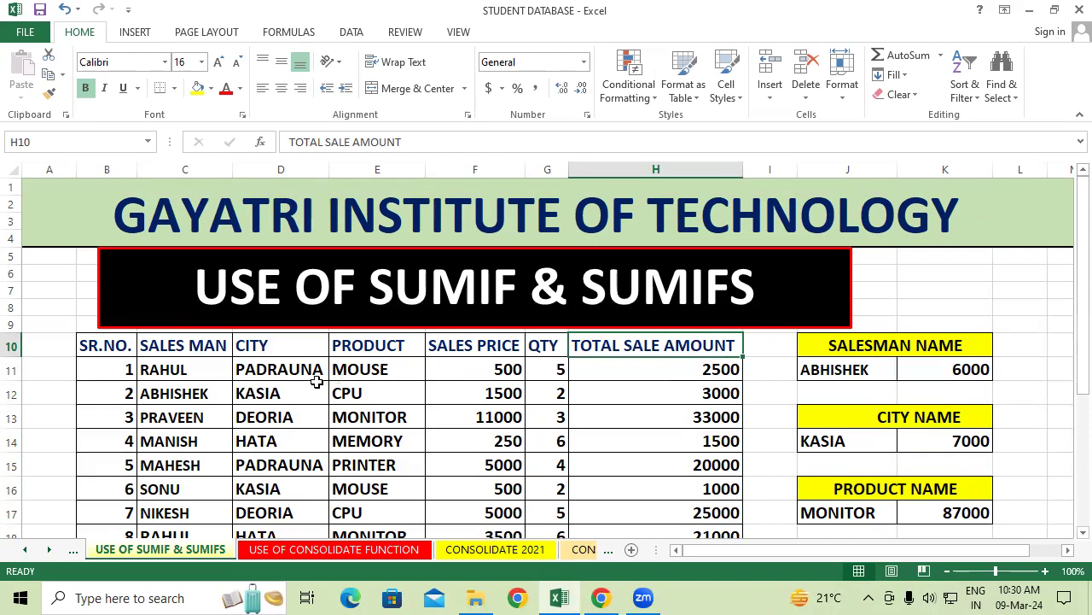
left_click(222, 373)
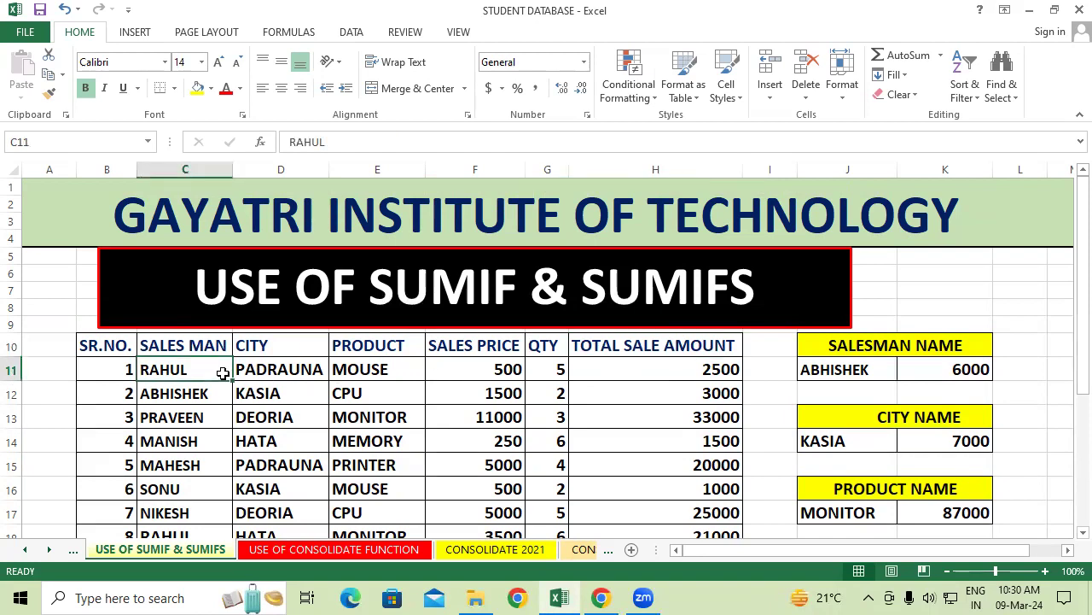
left_click(428, 401)
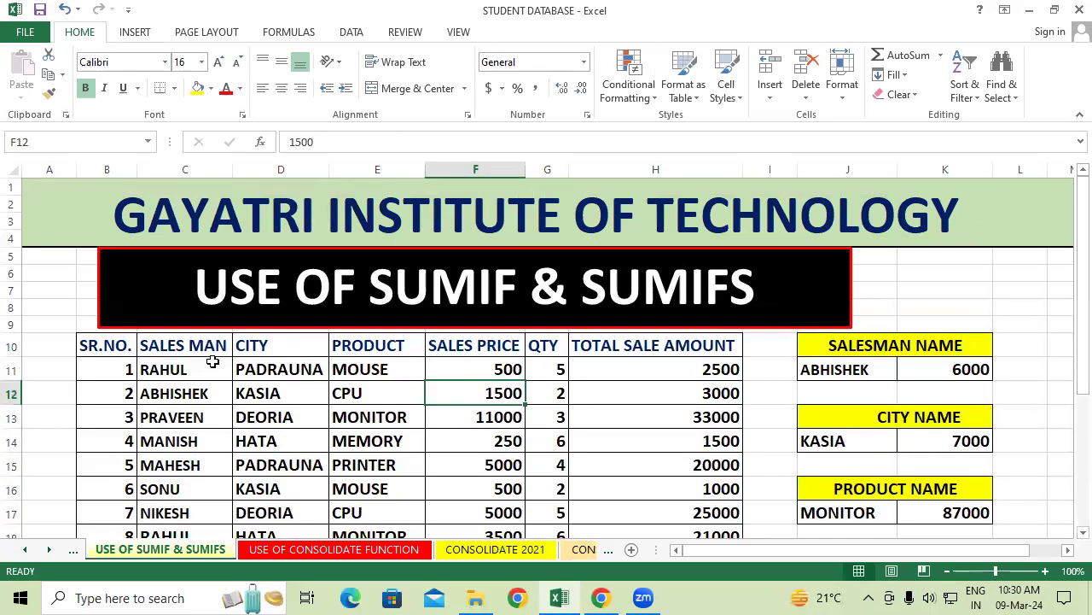
left_click_drag(211, 378, 188, 514)
left_click(382, 469)
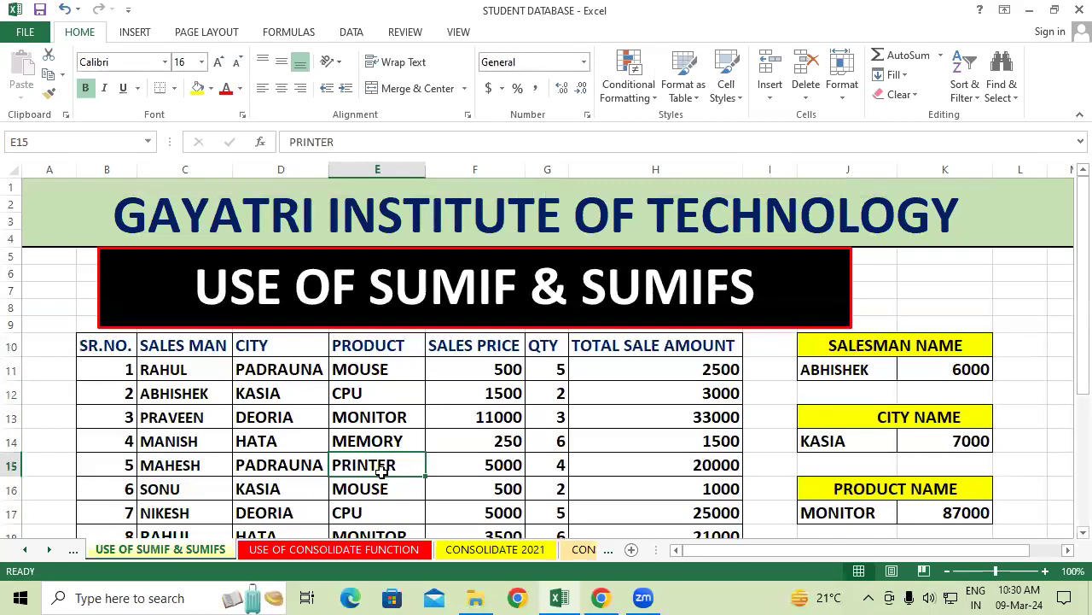
scroll(382, 472, "down", 1)
scroll(382, 472, "down", 1)
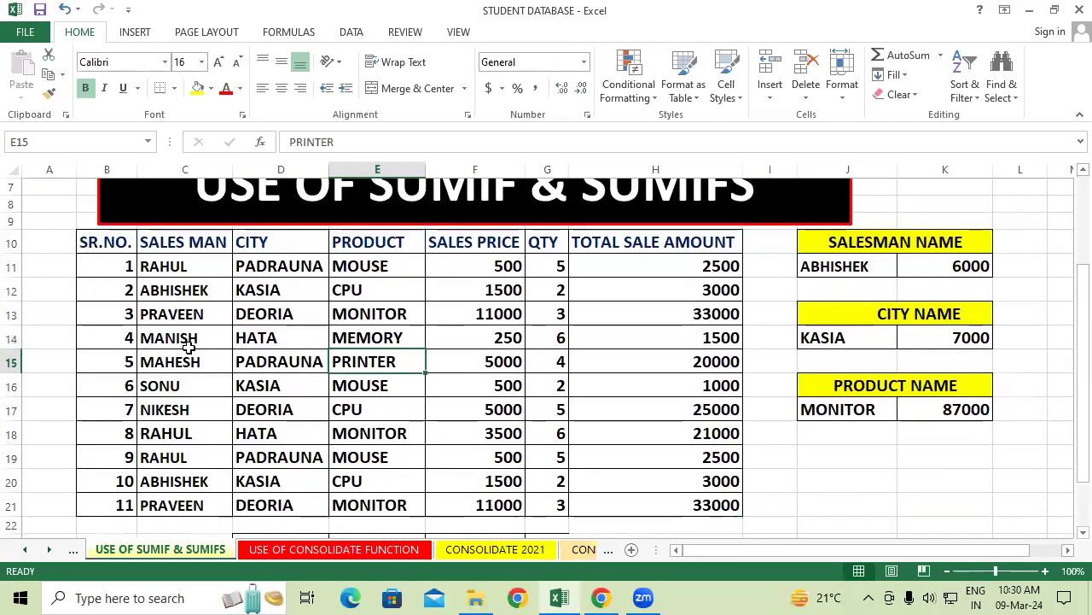
left_click_drag(195, 266, 189, 480)
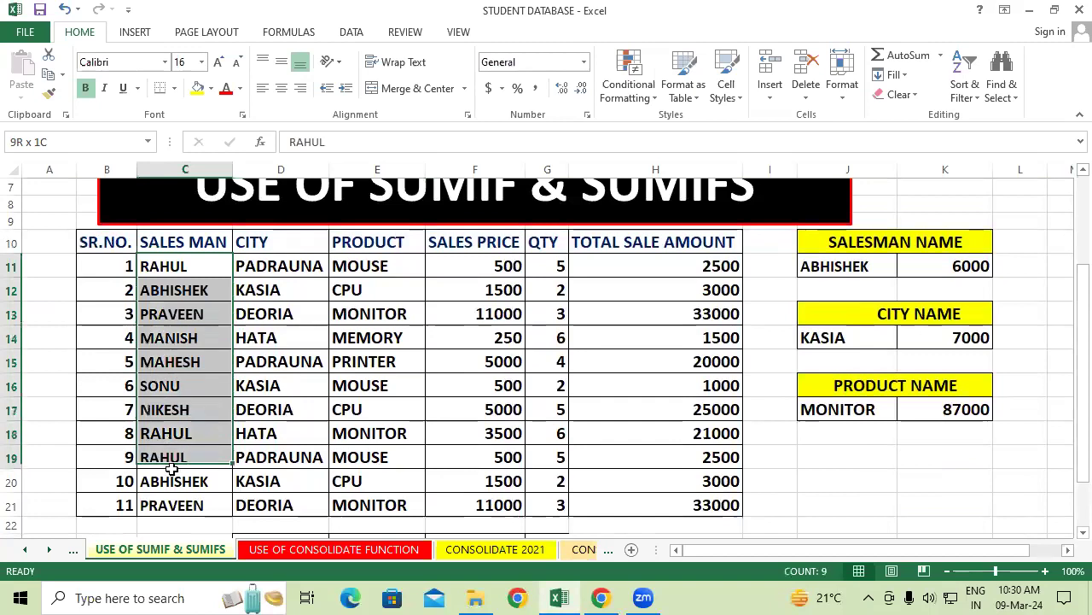
left_click(384, 453)
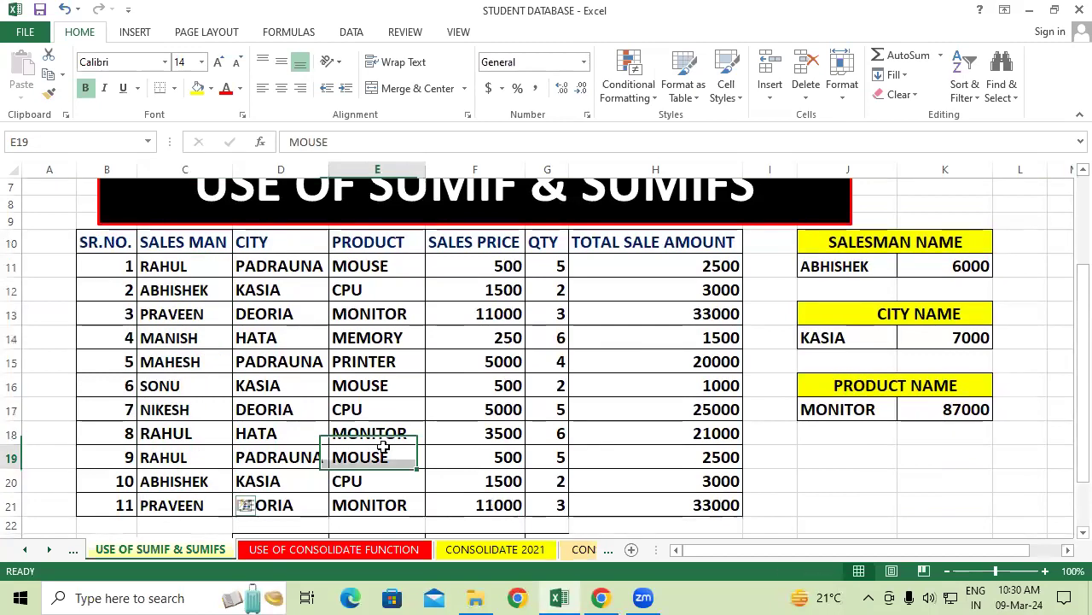
left_click(205, 292)
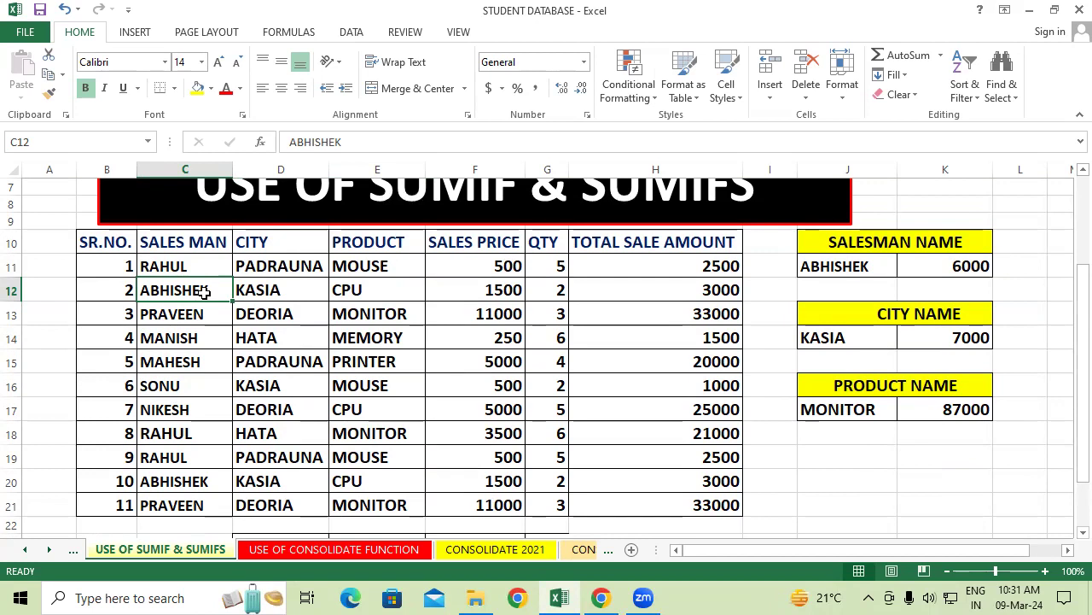
left_click(291, 268)
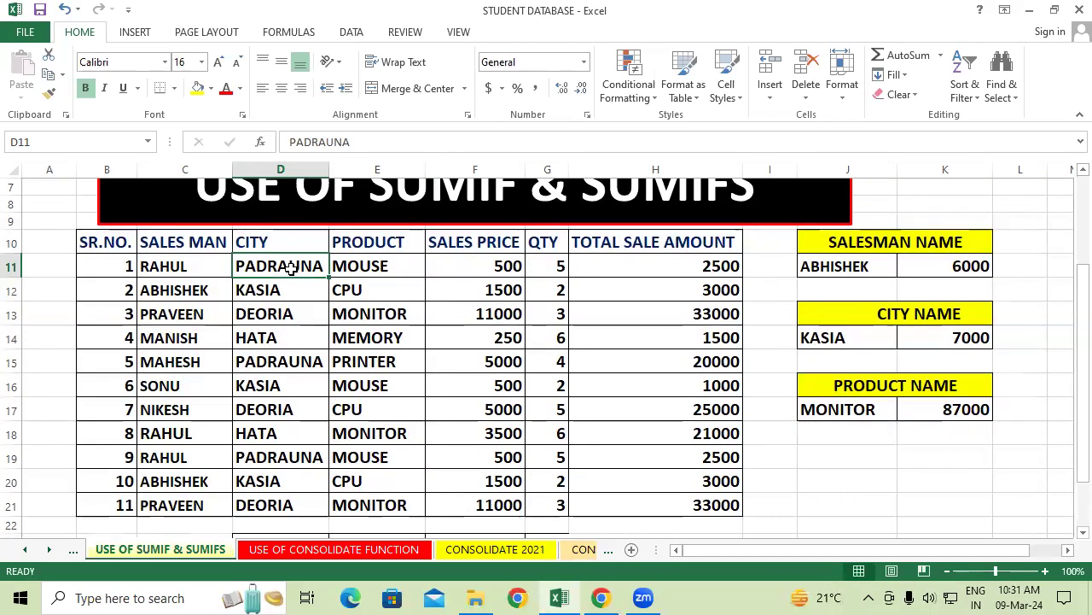
left_click(402, 267)
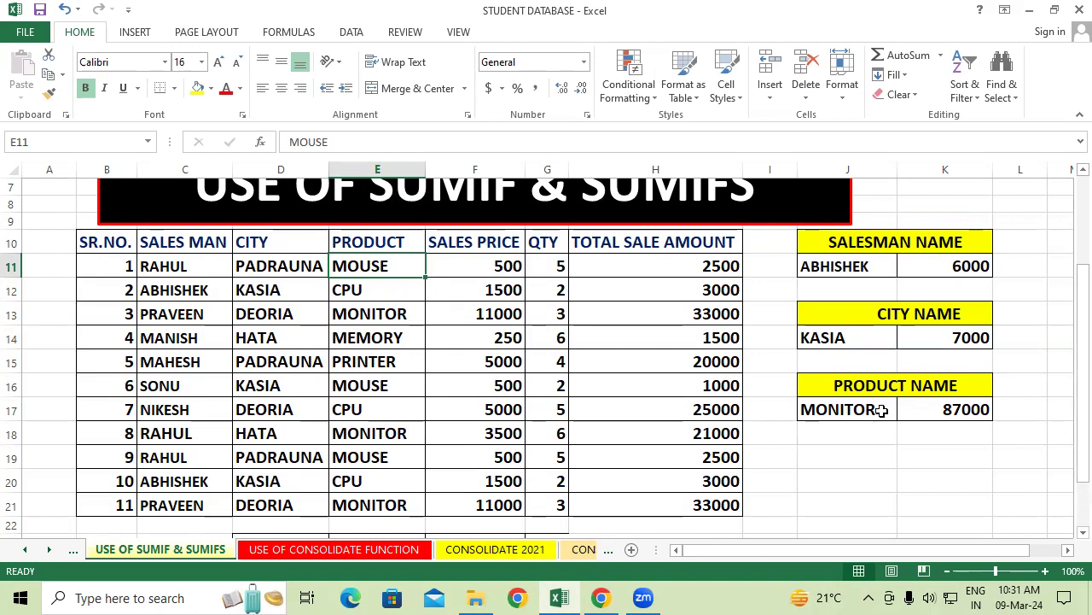
left_click(867, 466)
left_click(159, 266)
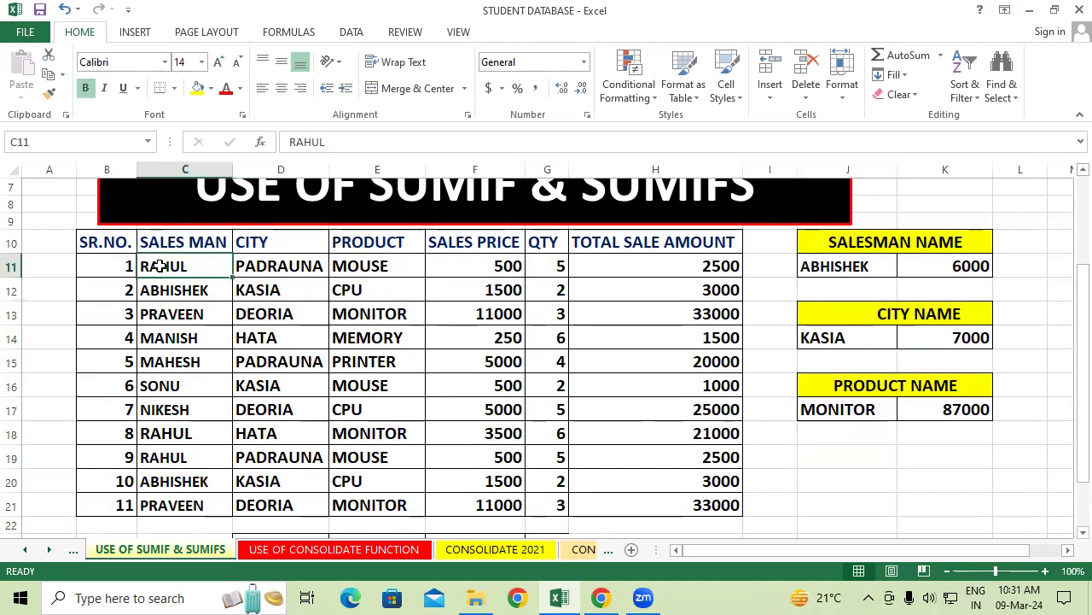
left_click(272, 263)
left_click(364, 265)
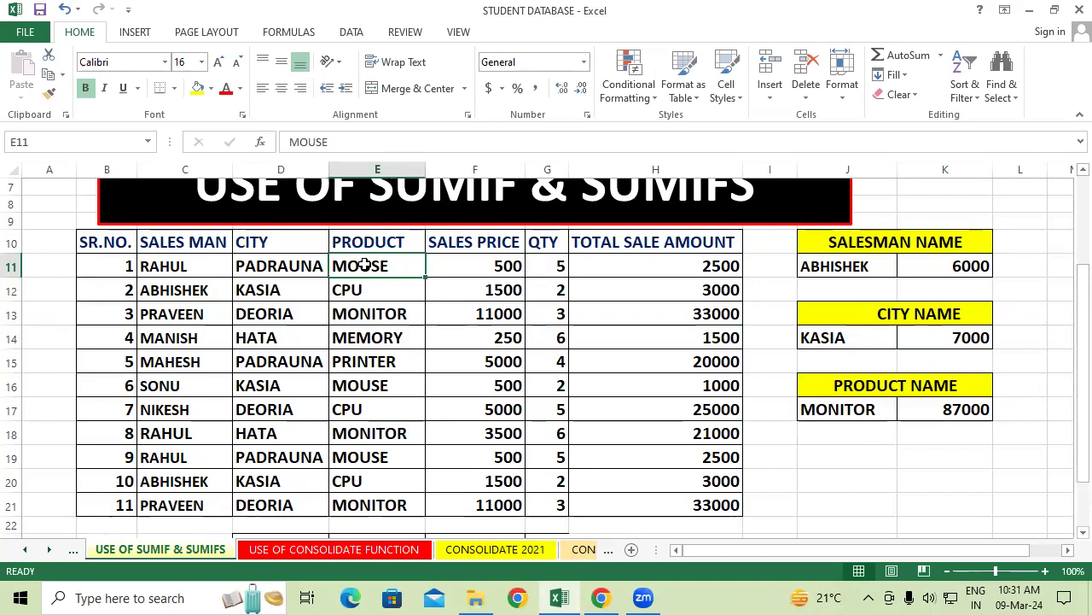
left_click_drag(154, 266, 364, 266)
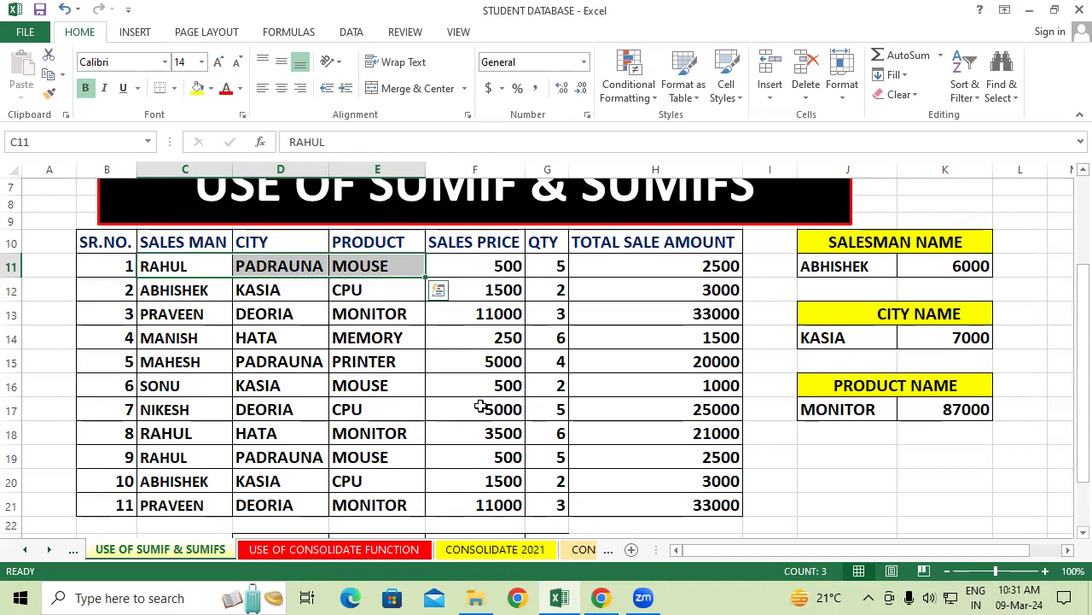
left_click(573, 408)
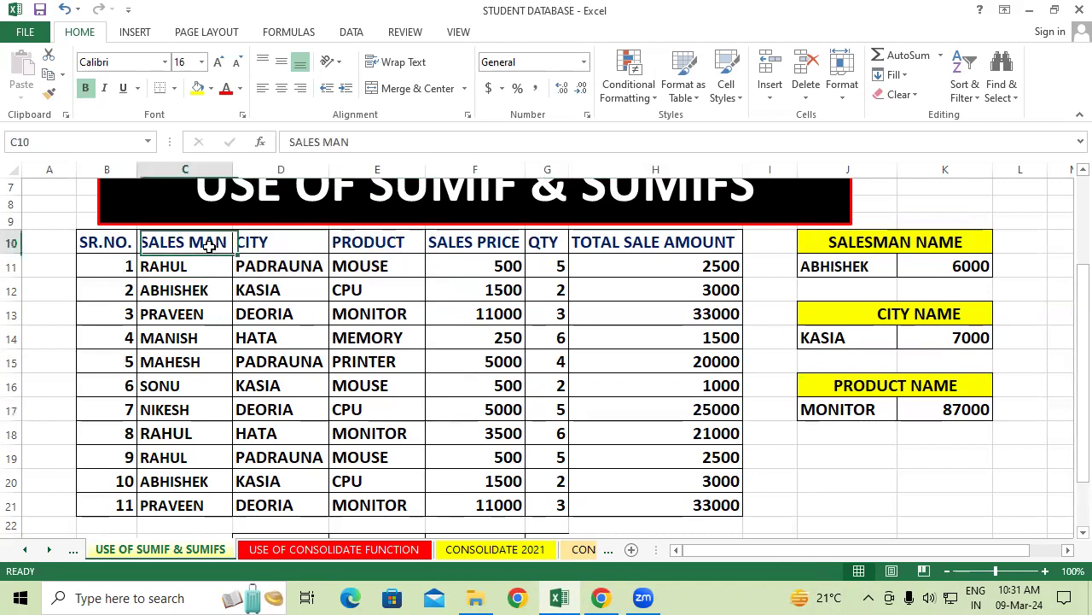
left_click_drag(209, 243, 197, 292)
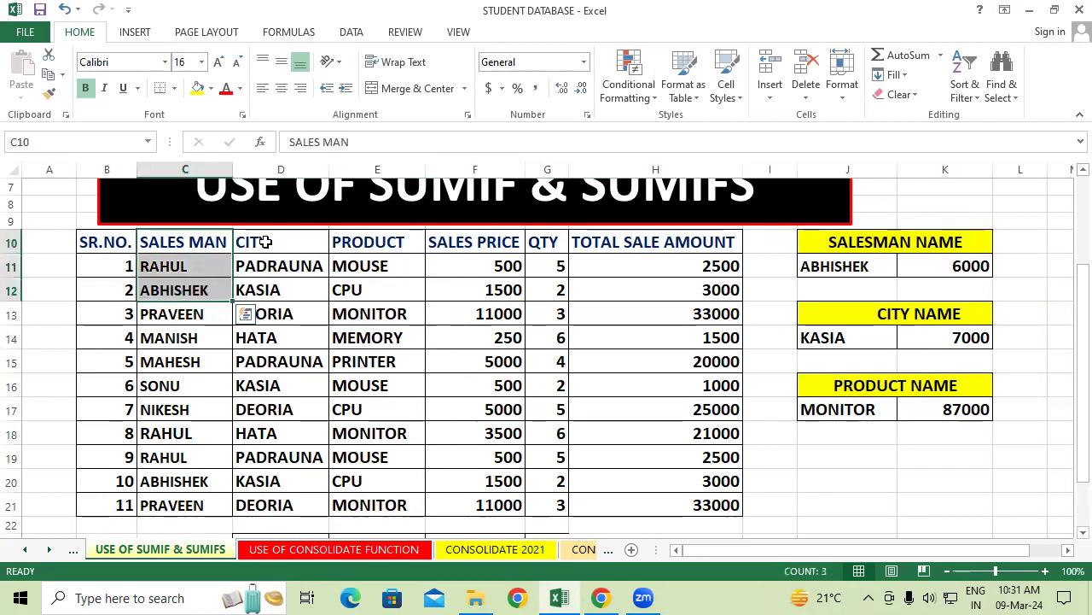
left_click_drag(244, 243, 267, 284)
left_click_drag(399, 244, 399, 271)
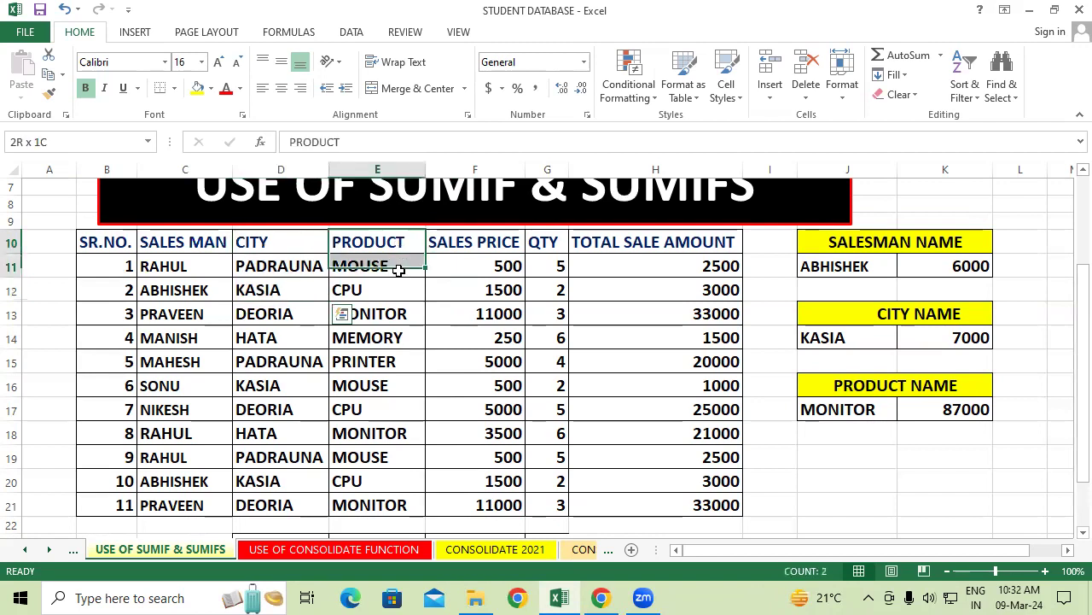
left_click(592, 312)
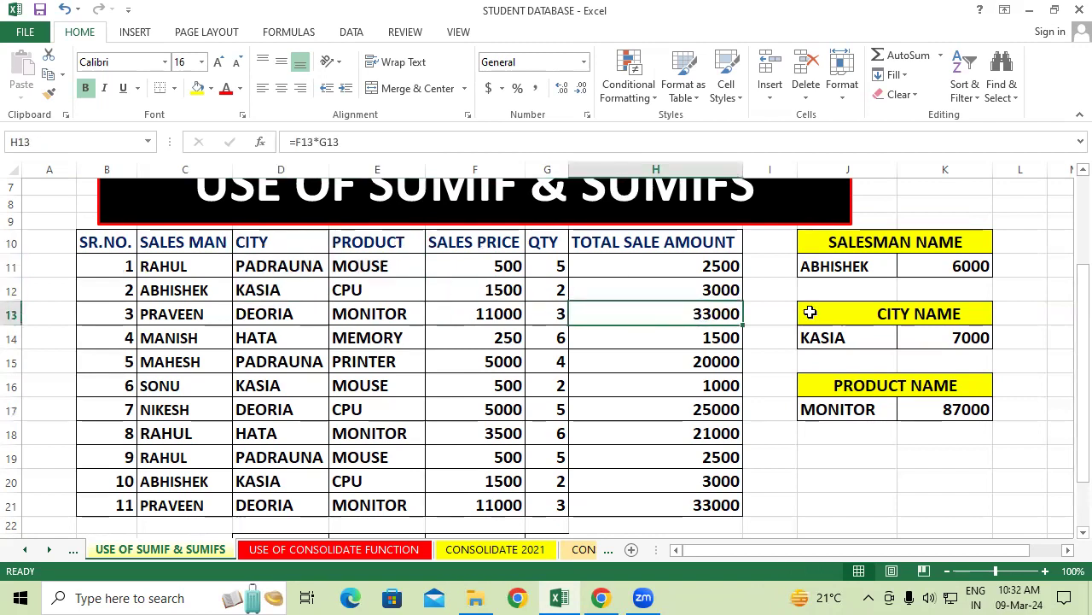
left_click(843, 265)
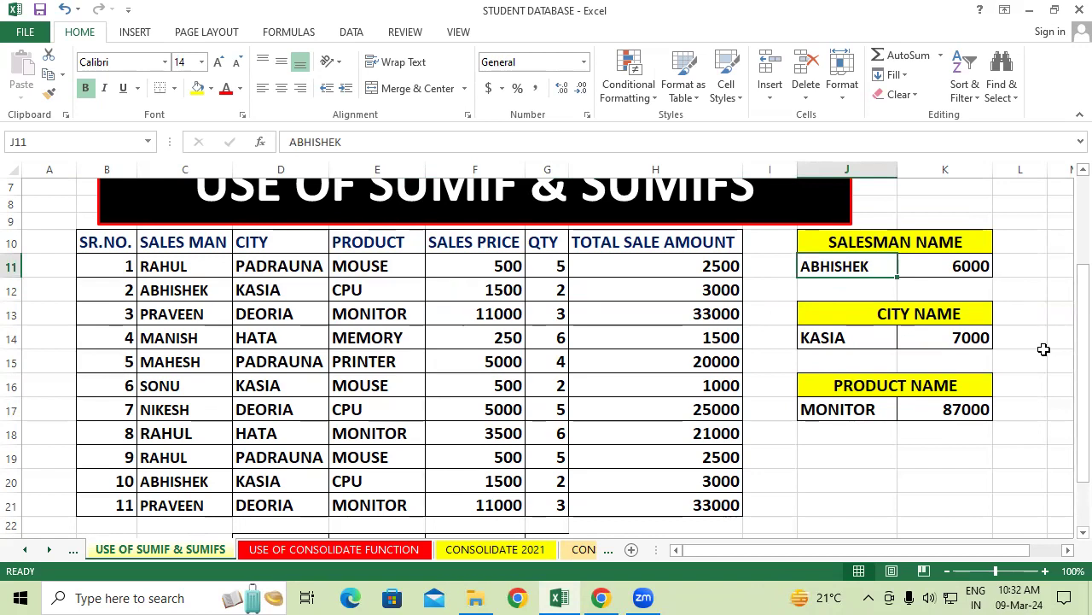
left_click(936, 484)
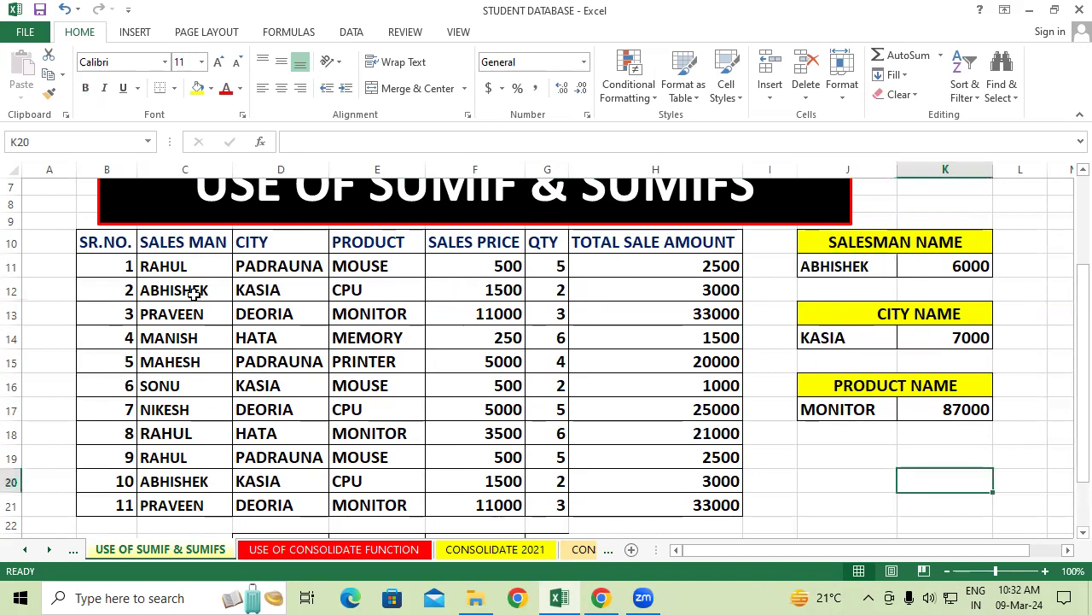
left_click_drag(171, 288, 688, 289)
left_click(688, 289)
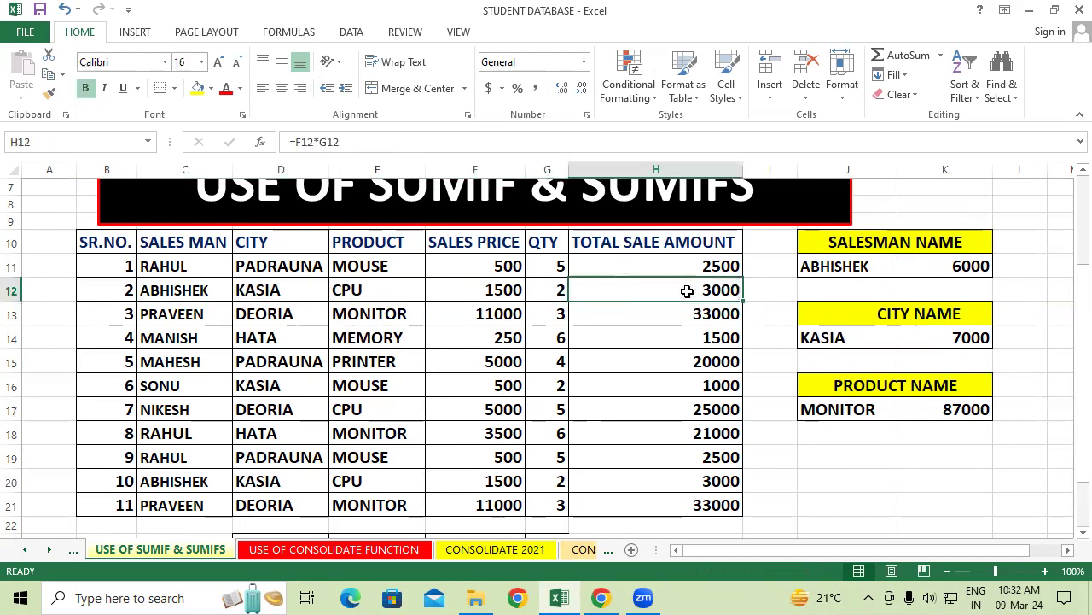
left_click(698, 484)
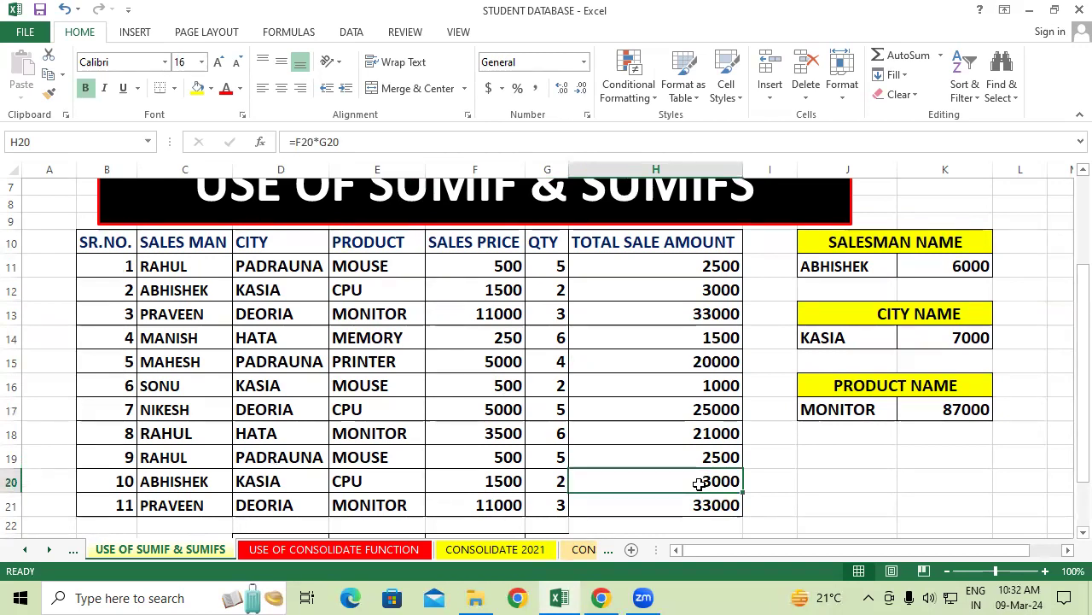
left_click(1020, 458)
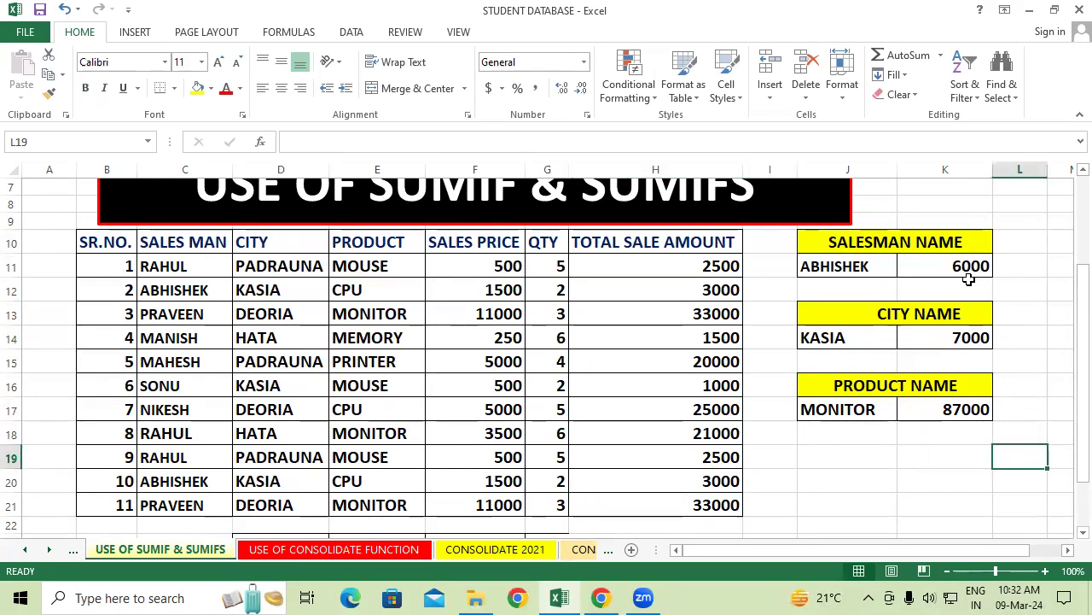
left_click(839, 336)
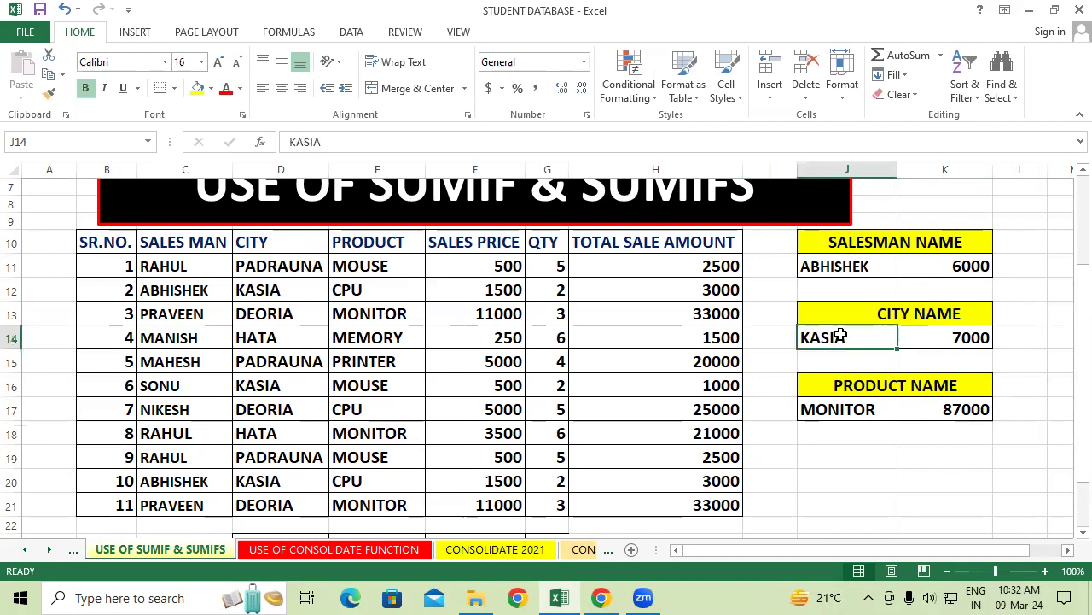
left_click(861, 504)
left_click_drag(282, 289, 634, 290)
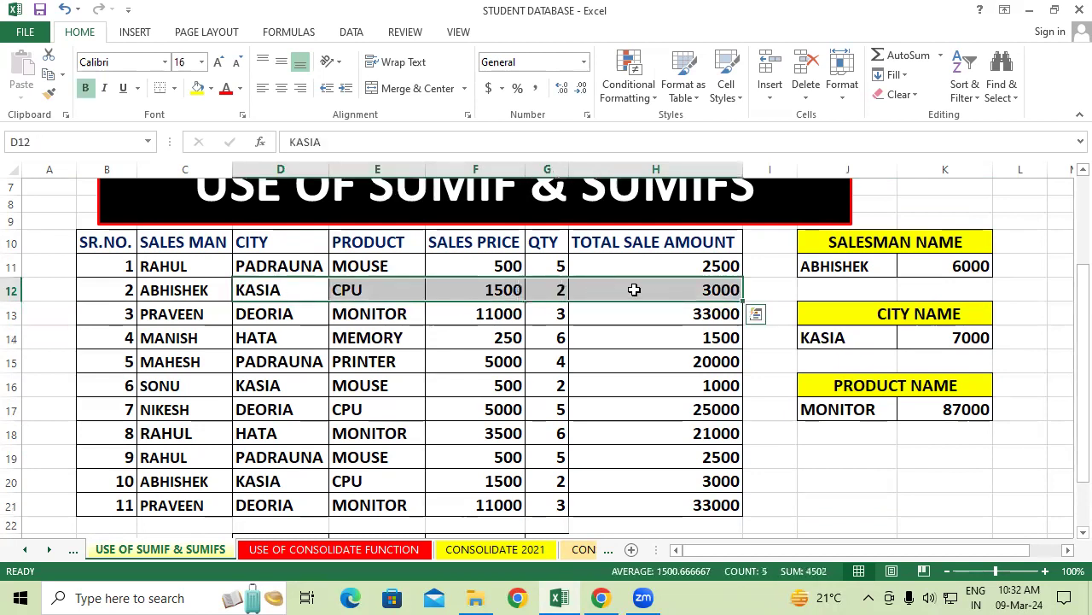
left_click_drag(312, 384, 376, 385)
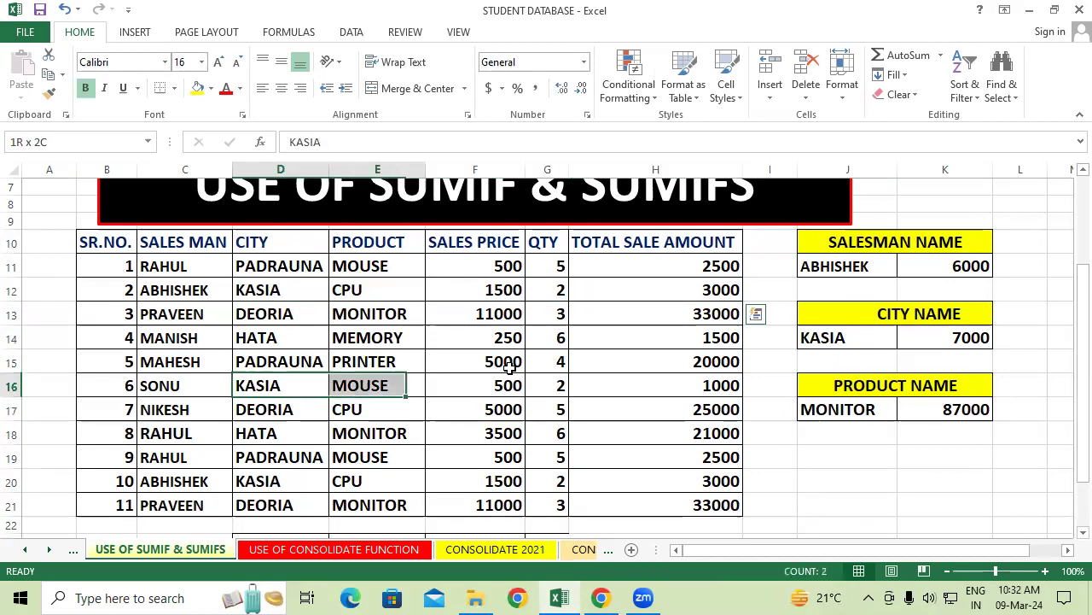
left_click_drag(509, 367, 698, 384)
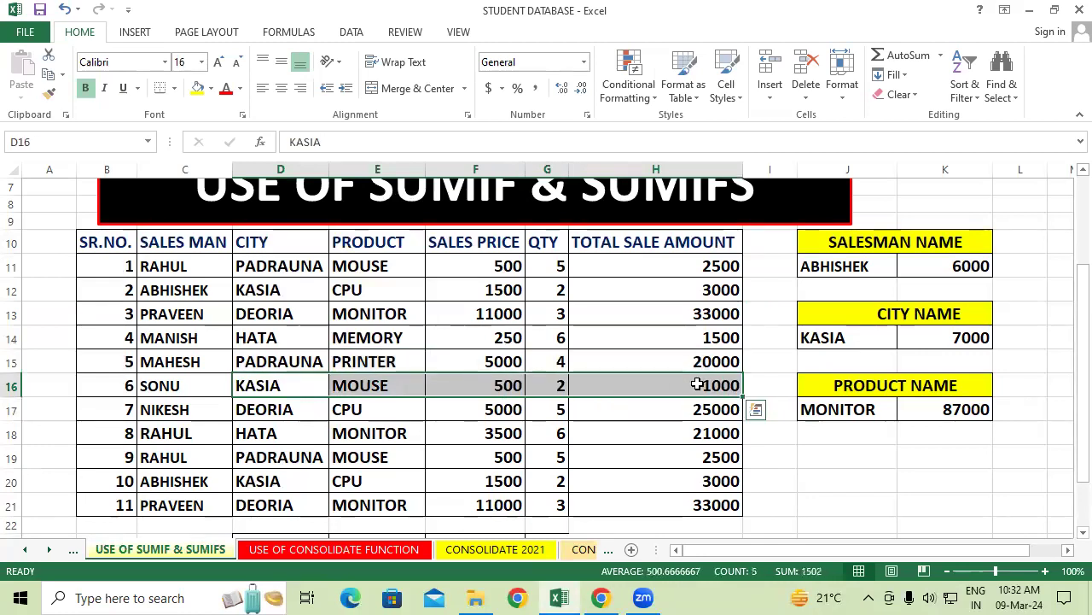
left_click_drag(333, 483, 687, 470)
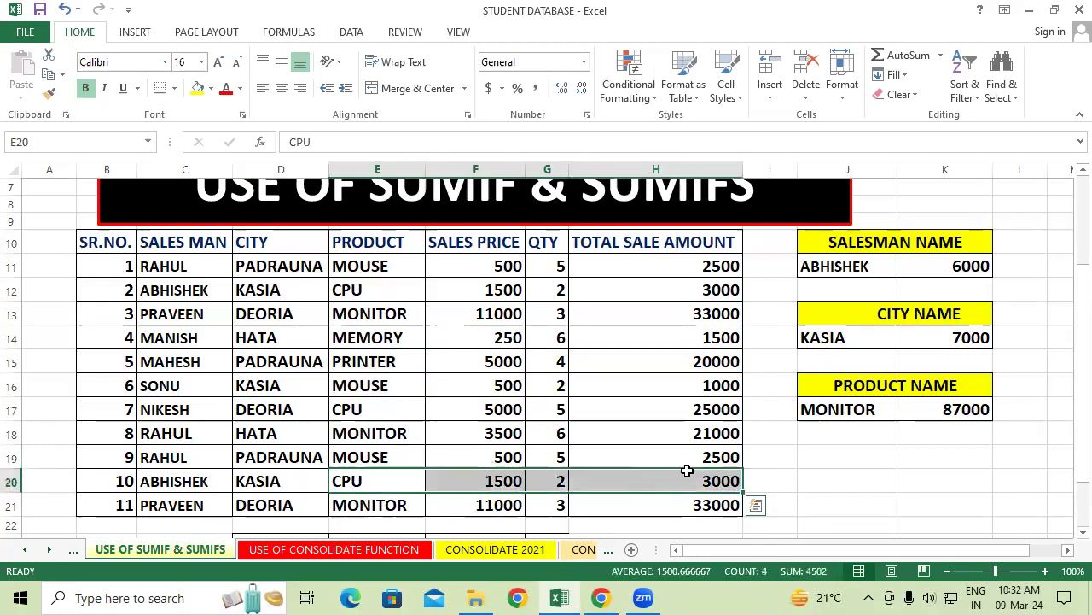
left_click(858, 469)
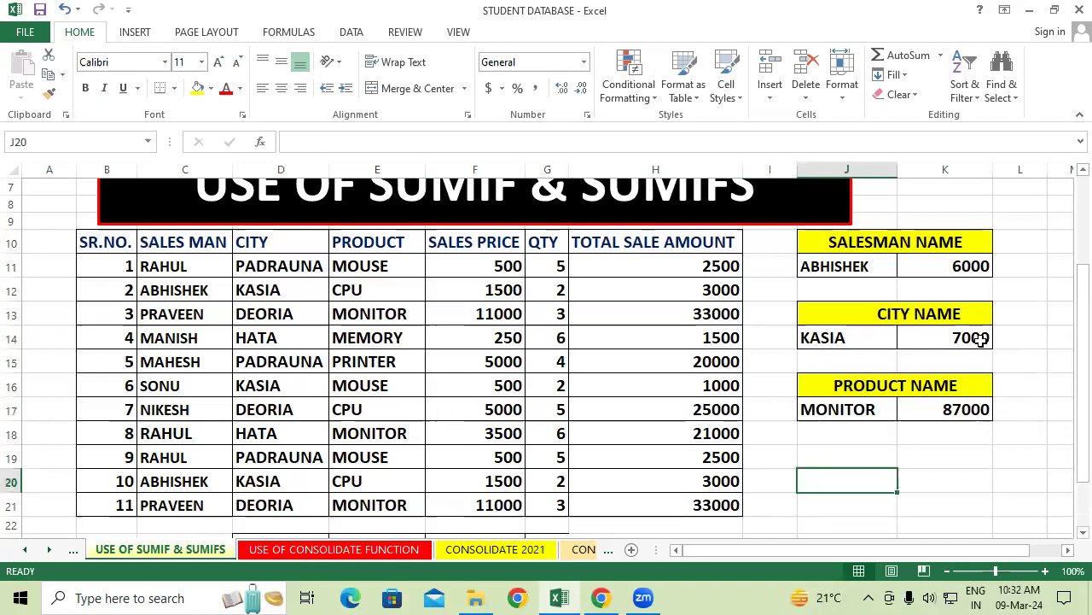
left_click(910, 464)
left_click(853, 408)
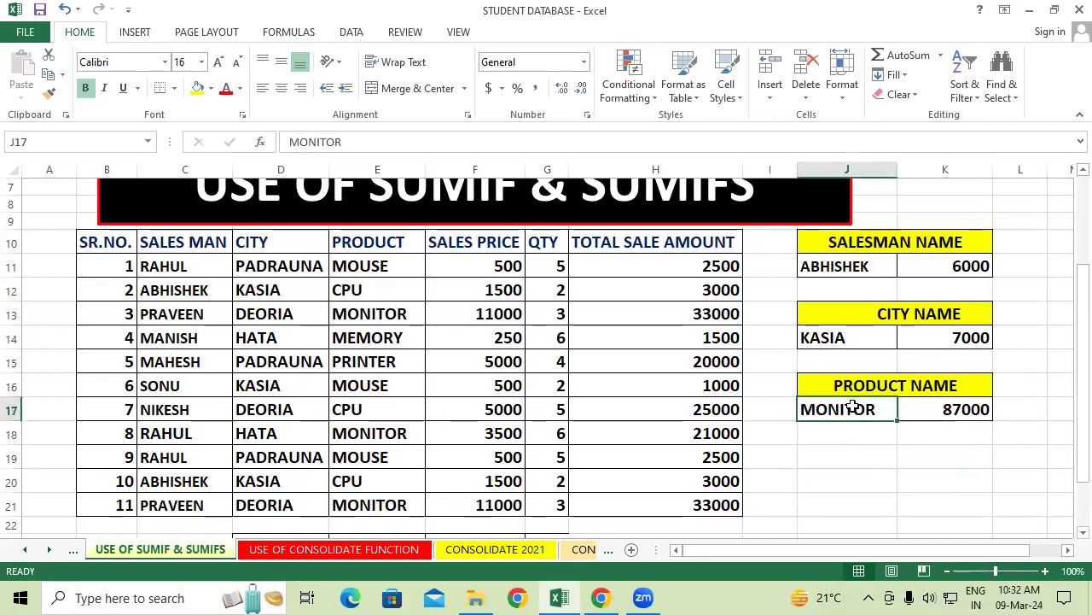
left_click(846, 472)
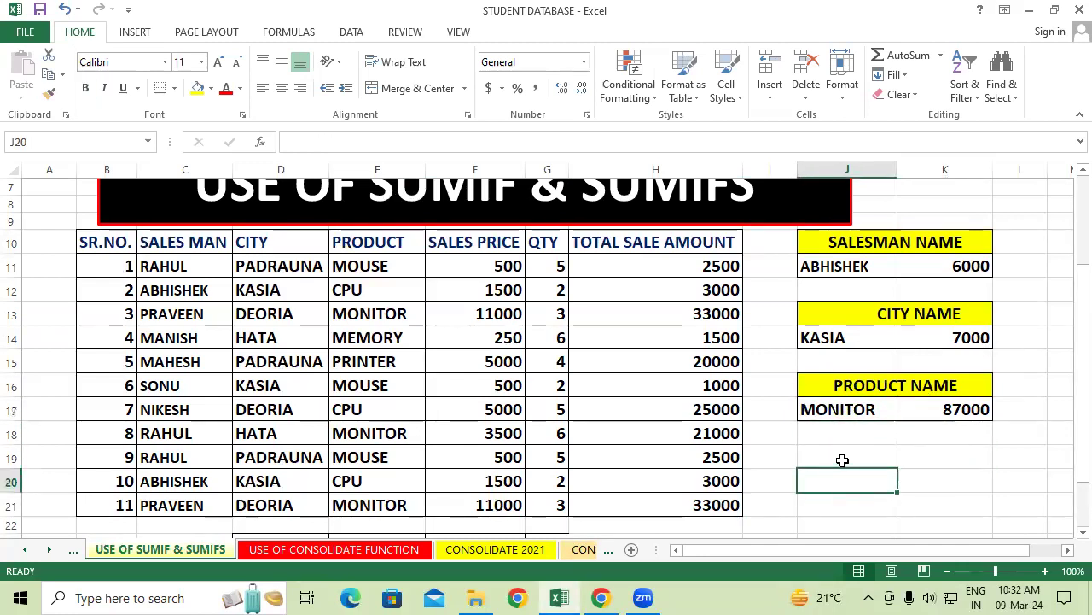
left_click_drag(383, 311, 703, 316)
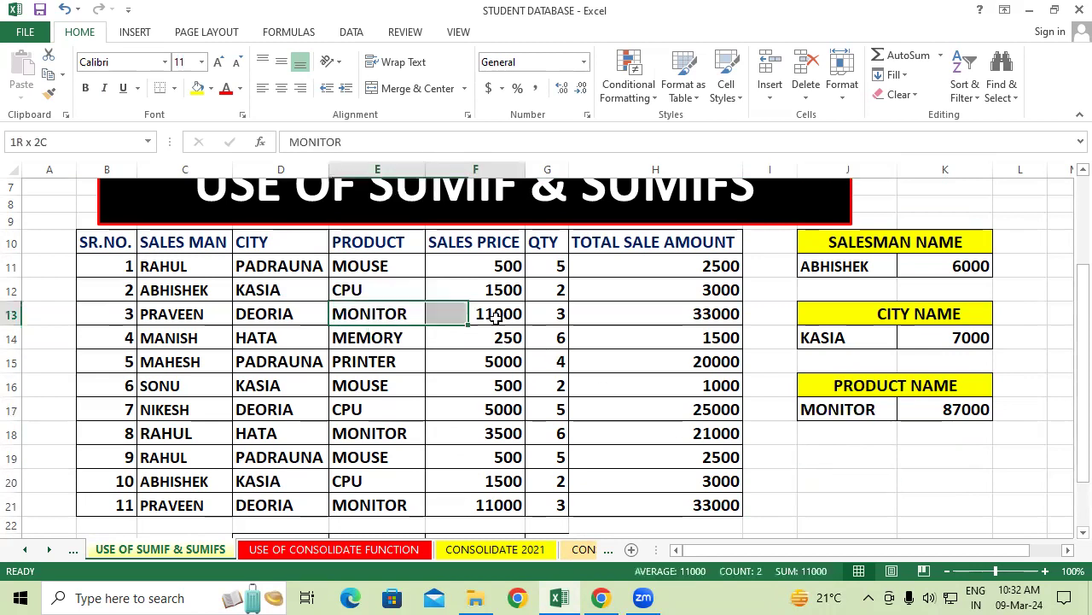
left_click(703, 316)
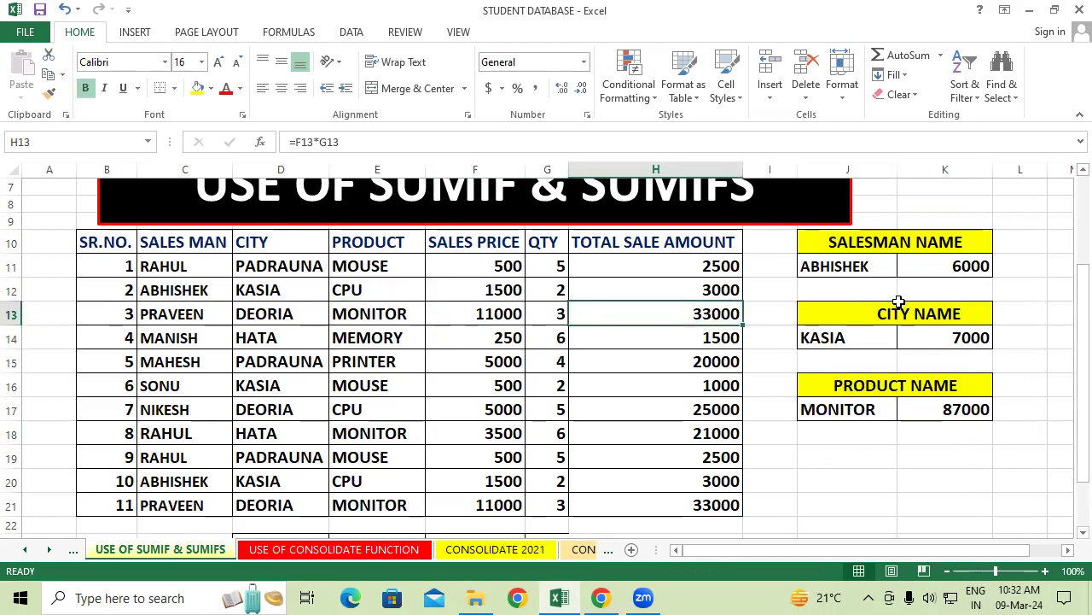
left_click(940, 204)
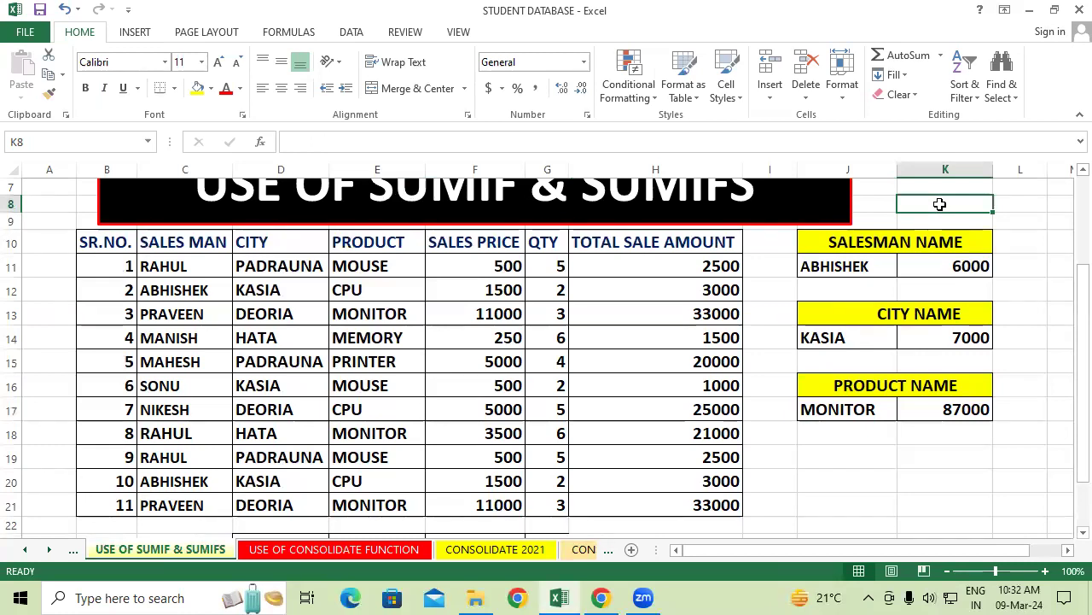
type("=330000+")
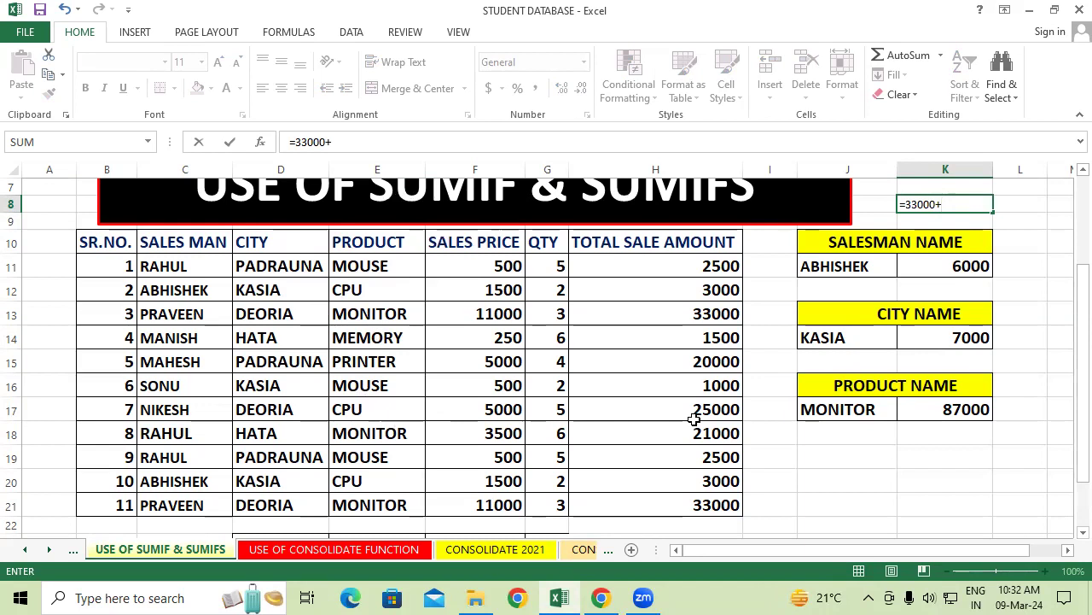
type("000")
key("Return")
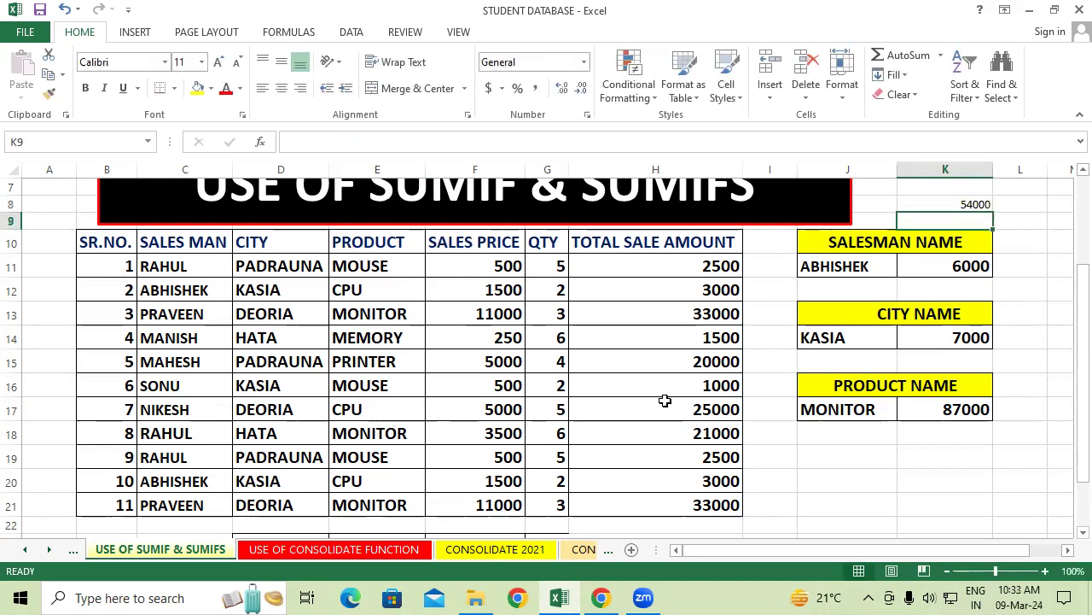
double_click(979, 204)
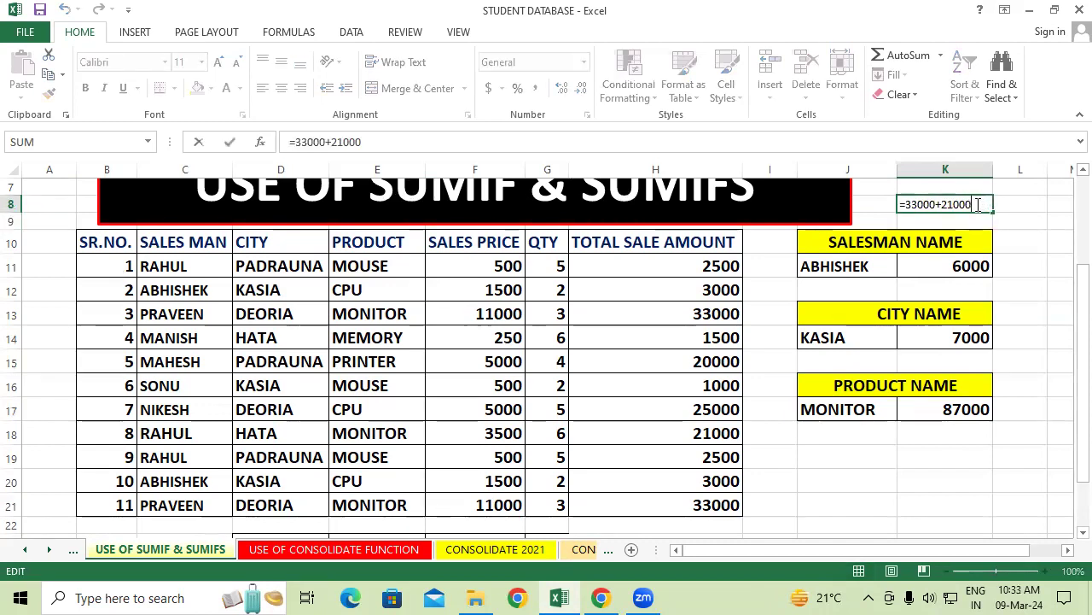
type("+3")
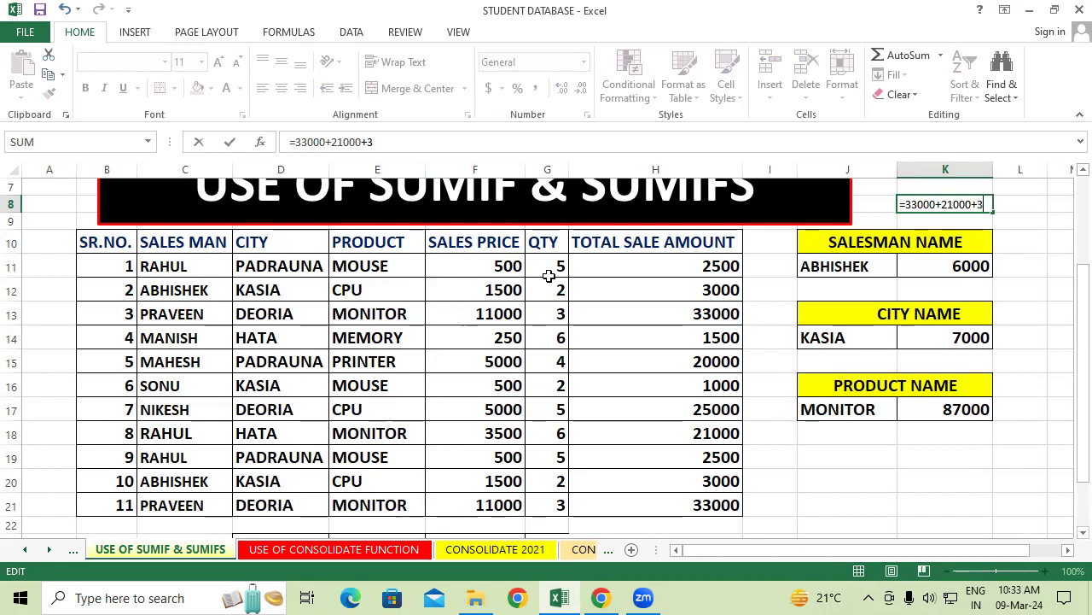
type("000")
key("Return")
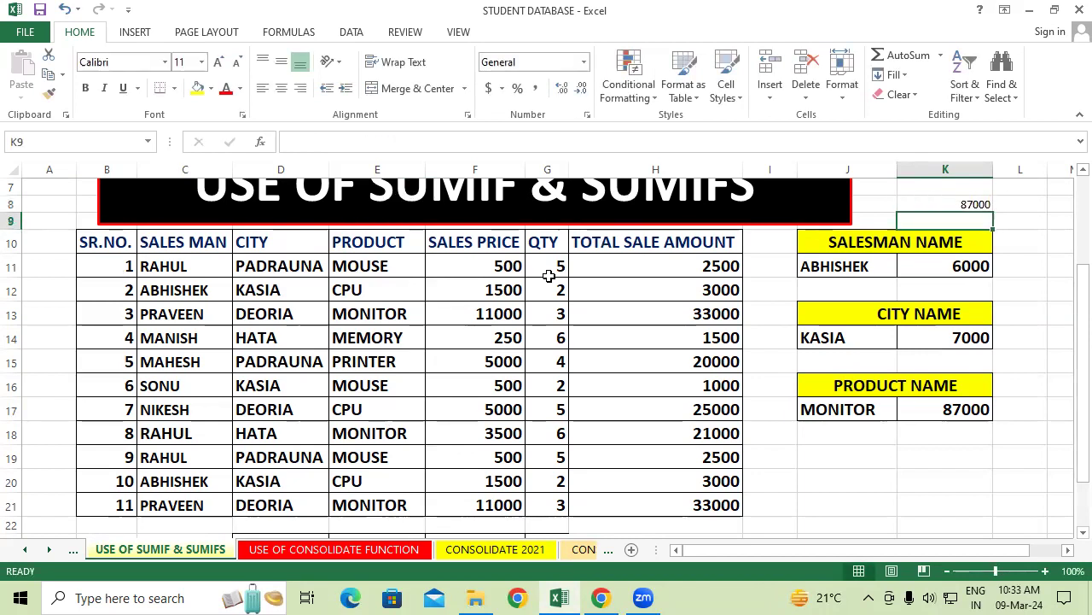
left_click(1020, 464)
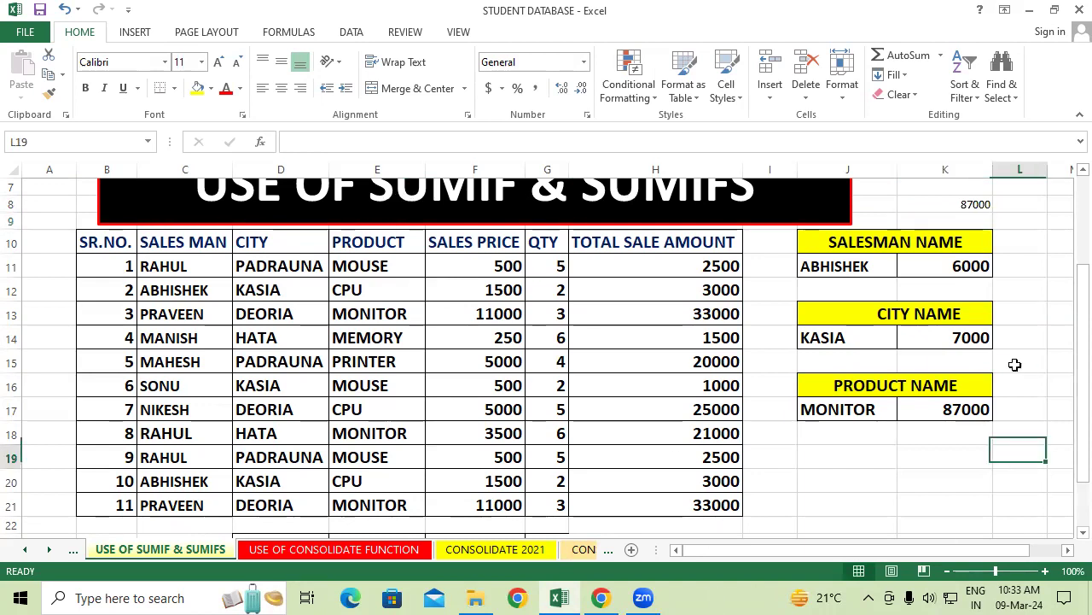
left_click(959, 198)
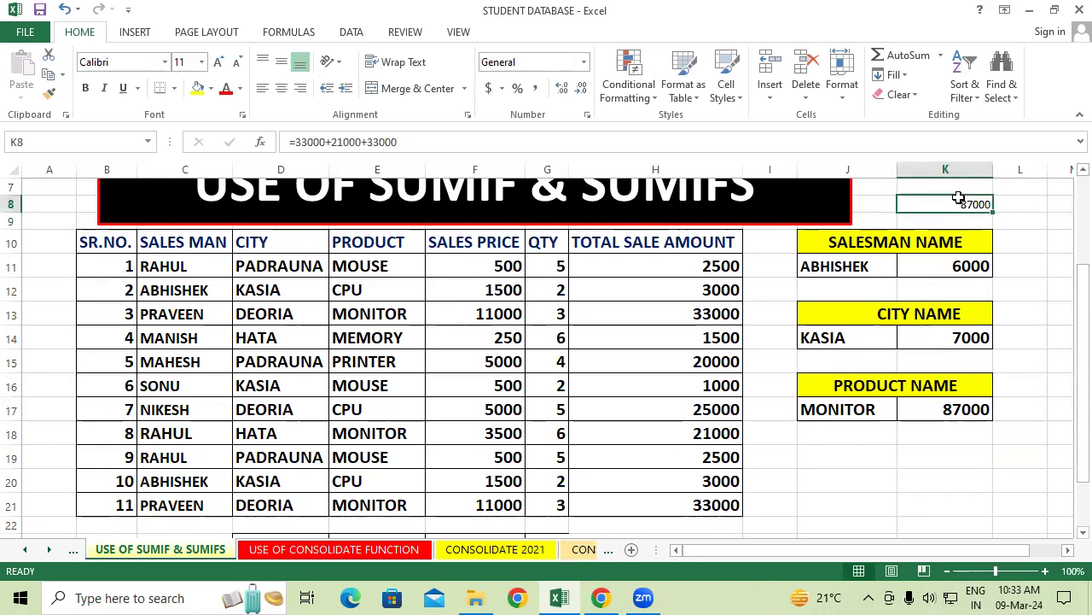
key("Delete")
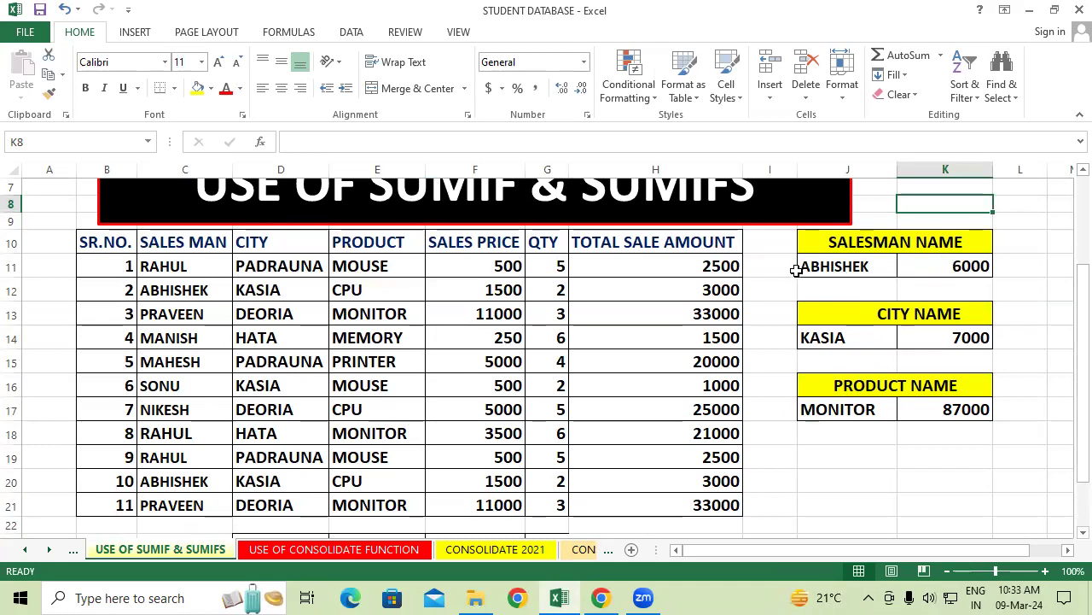
Step: Delete the old salesman, city and product criteria values and their totals
left_click_drag(793, 271, 988, 277)
key("Delete")
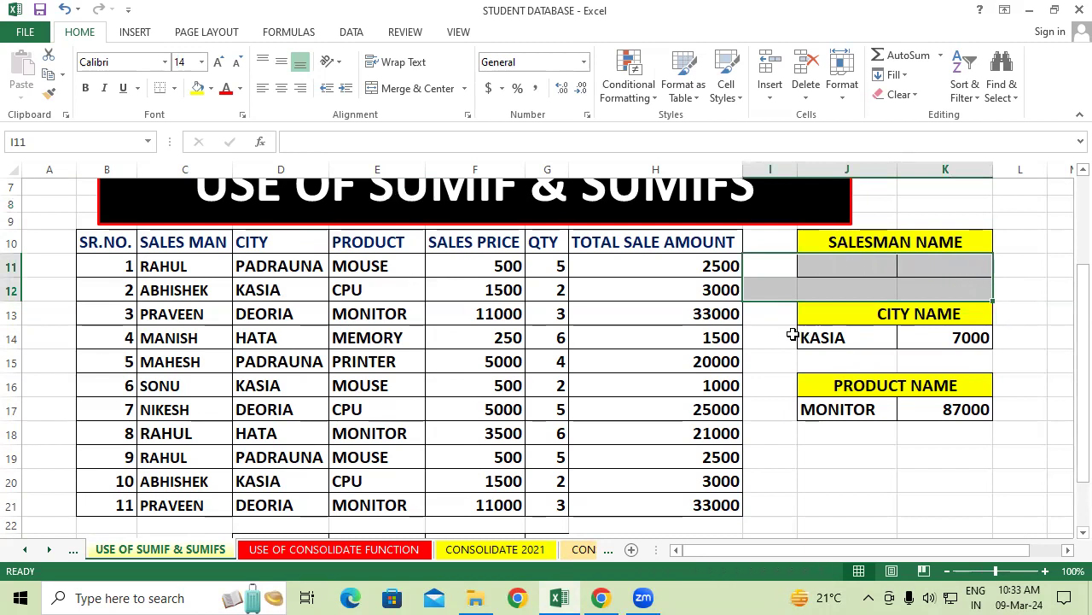
left_click_drag(789, 337, 973, 365)
key("Delete")
left_click_drag(791, 414, 954, 427)
key("Delete")
left_click(895, 465)
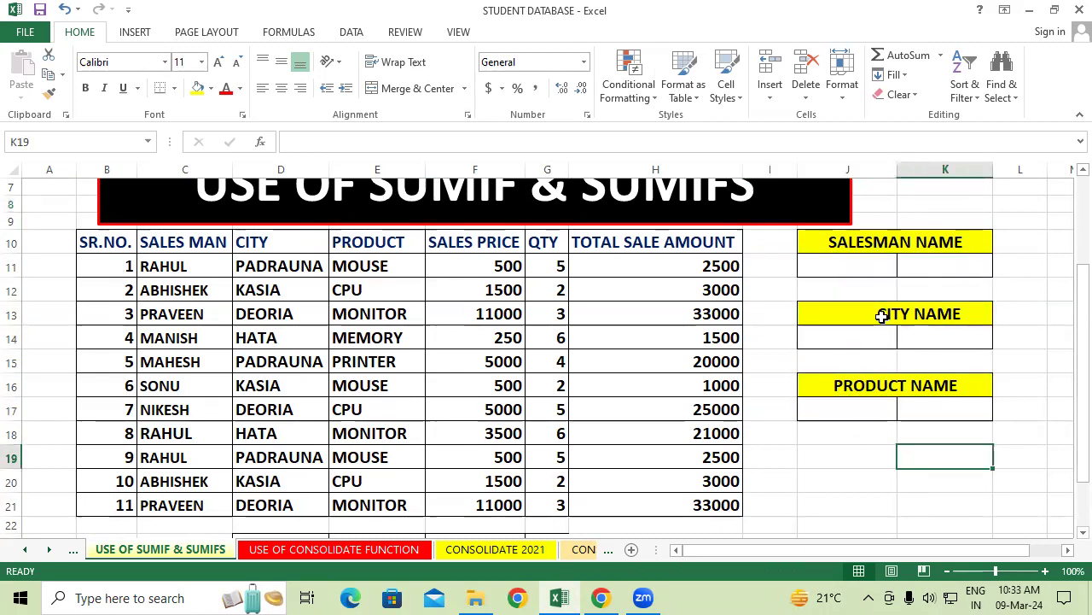
Step: Review the empty criteria boxes, then undo to restore the MONITOR example with 87000
left_click(853, 236)
left_click(862, 342)
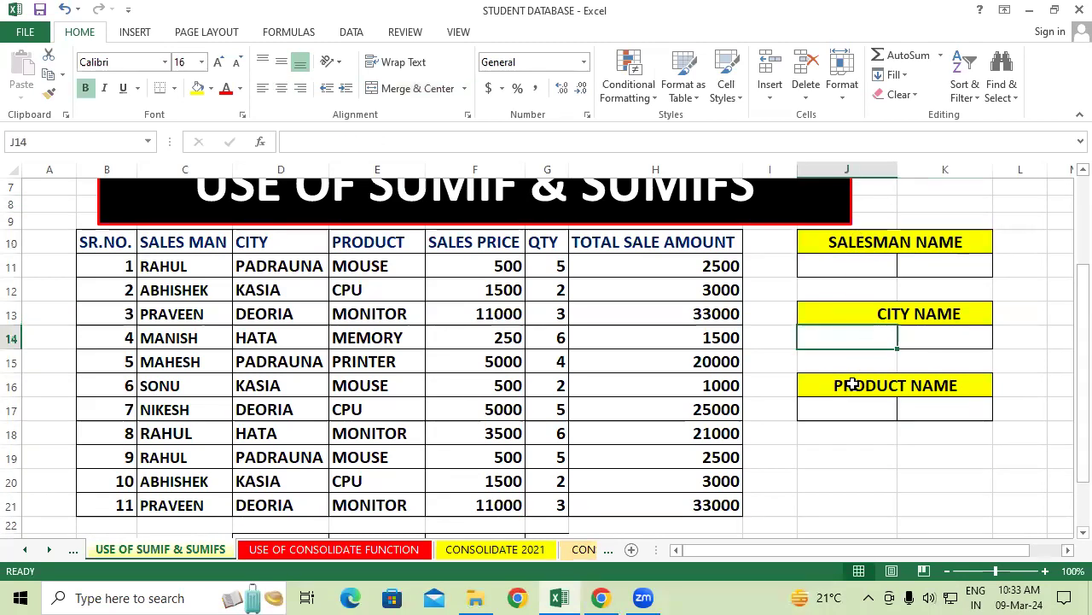
left_click(848, 411)
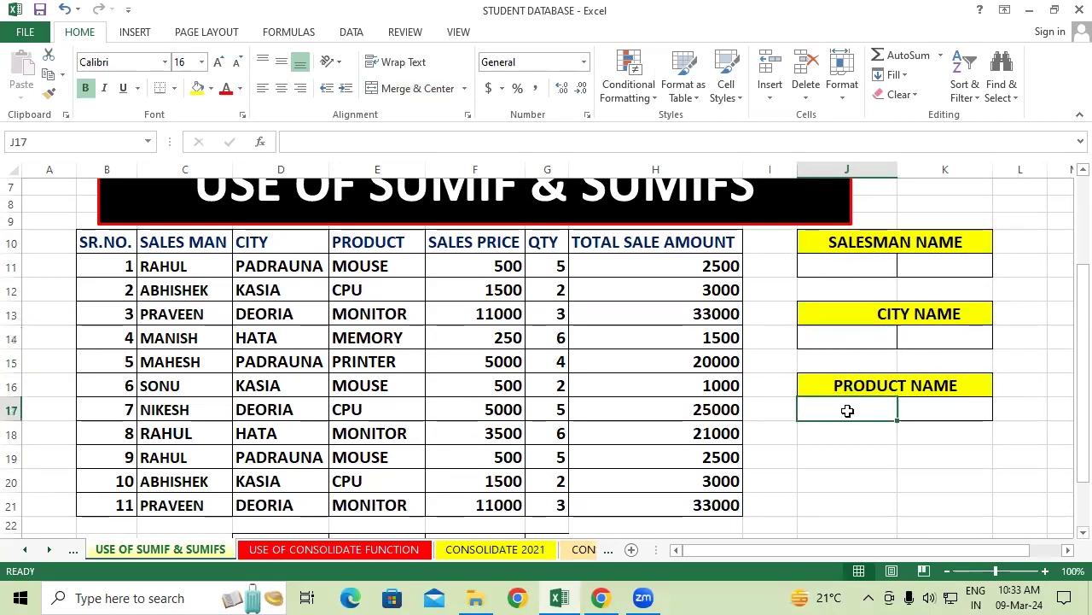
left_click(867, 506)
left_click(863, 264)
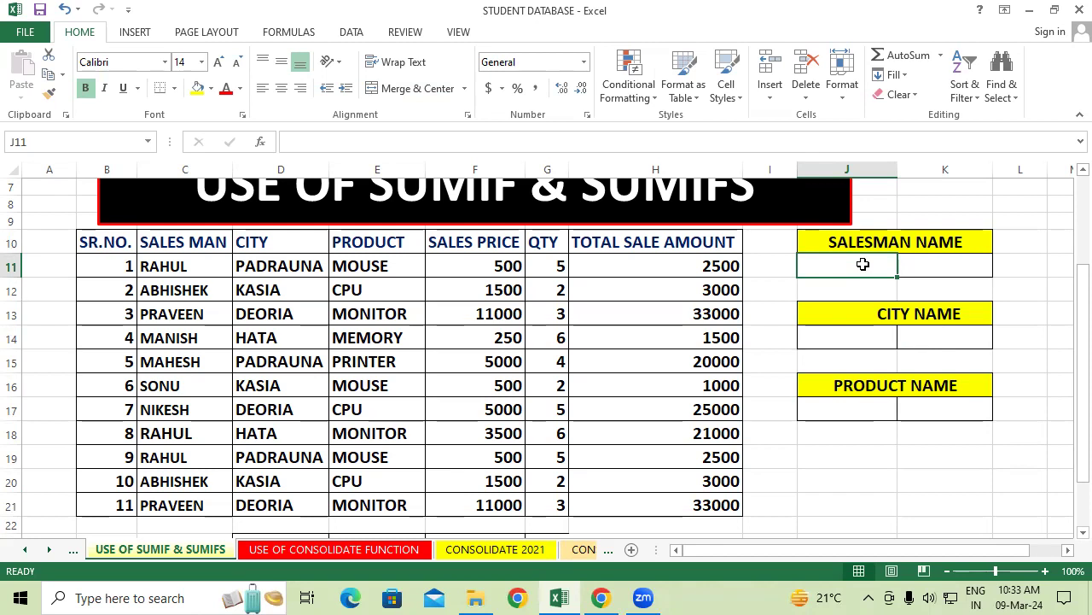
key("ctrl+z")
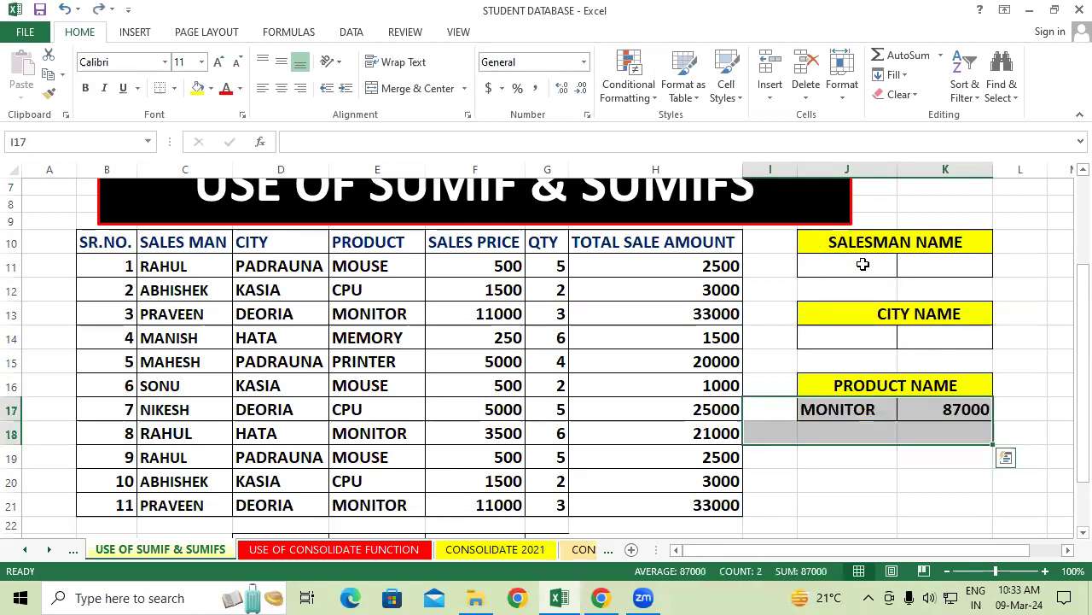
Step: Inspect the SUMIF formula behind 87000, then delete the MONITOR example and its total
left_click(858, 500)
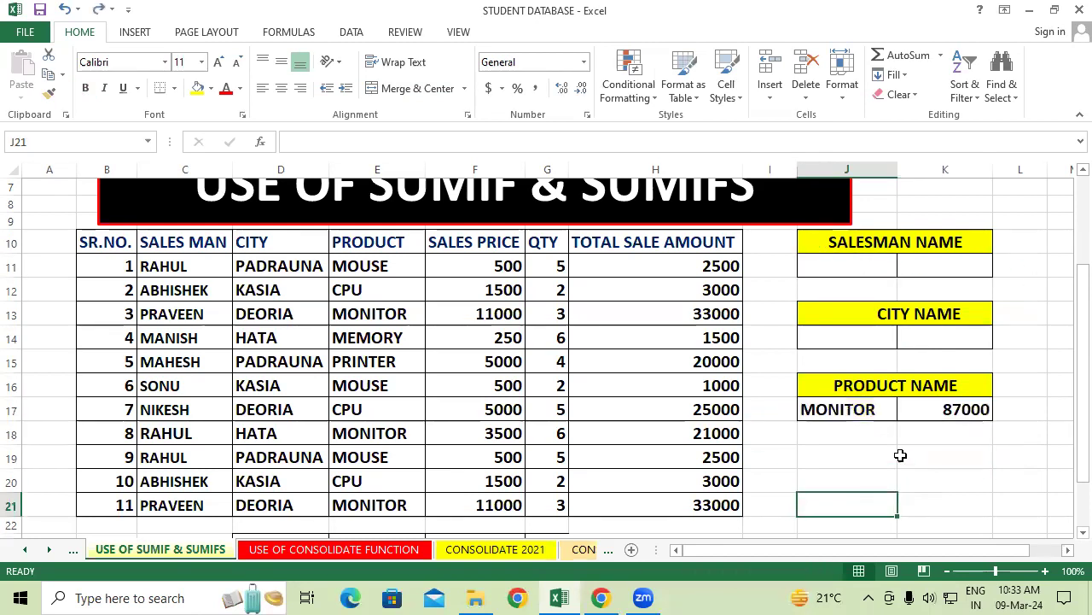
left_click(865, 416)
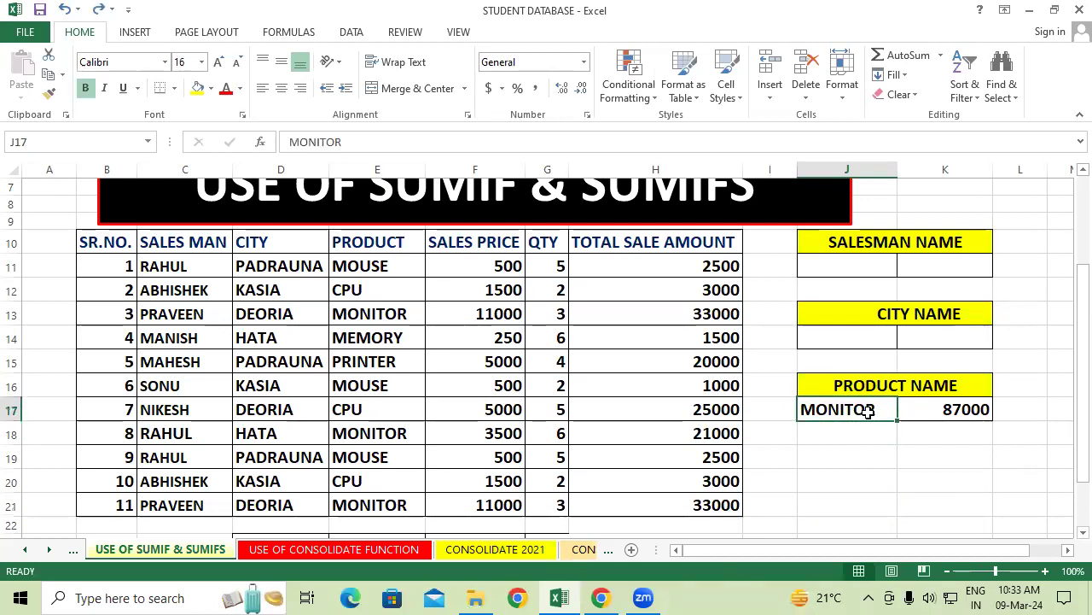
left_click(917, 410)
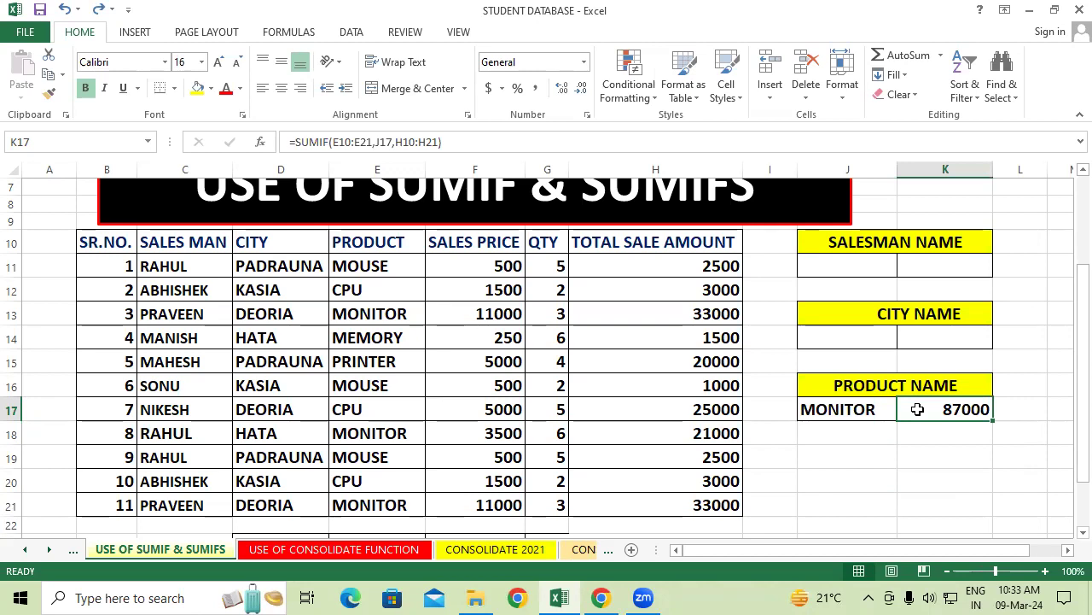
left_click_drag(852, 411, 945, 430)
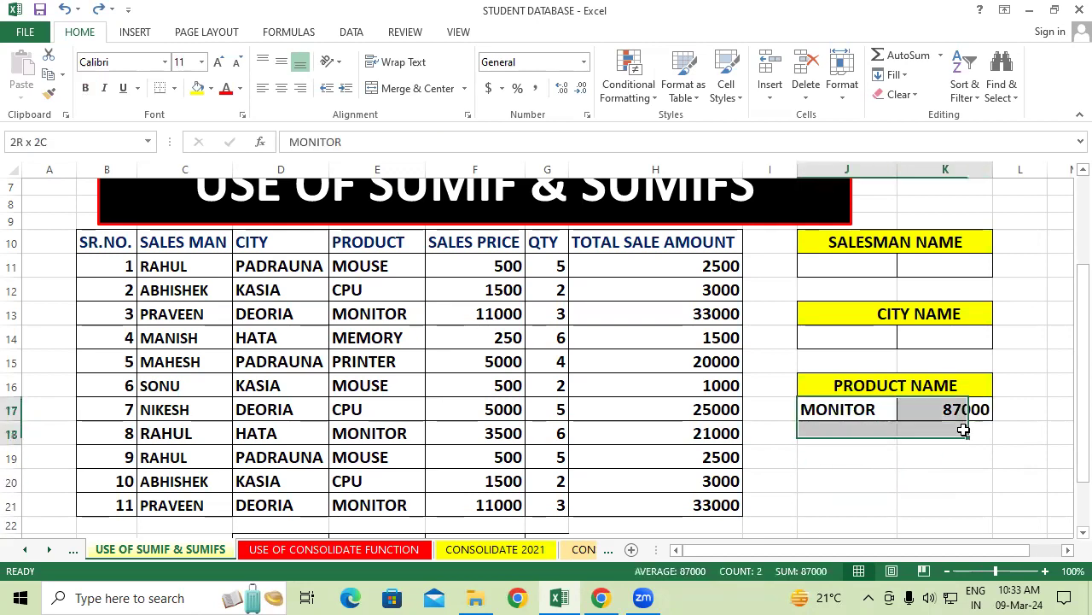
key("Delete")
left_click(905, 458)
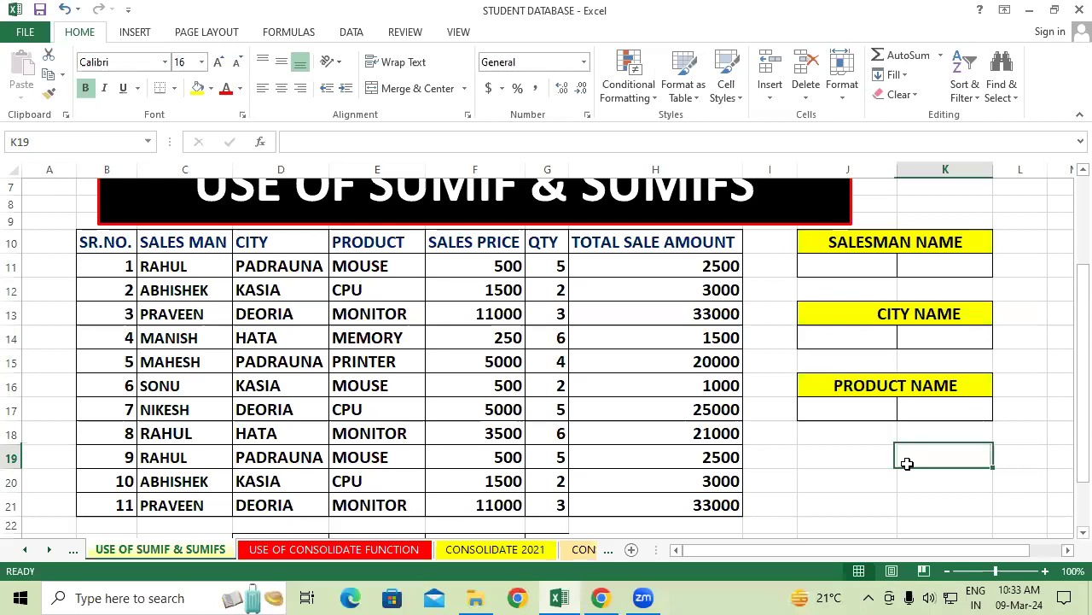
Step: Copy salesman ABHISHEK from the sales table into the salesman criterion cell J11
left_click(173, 284)
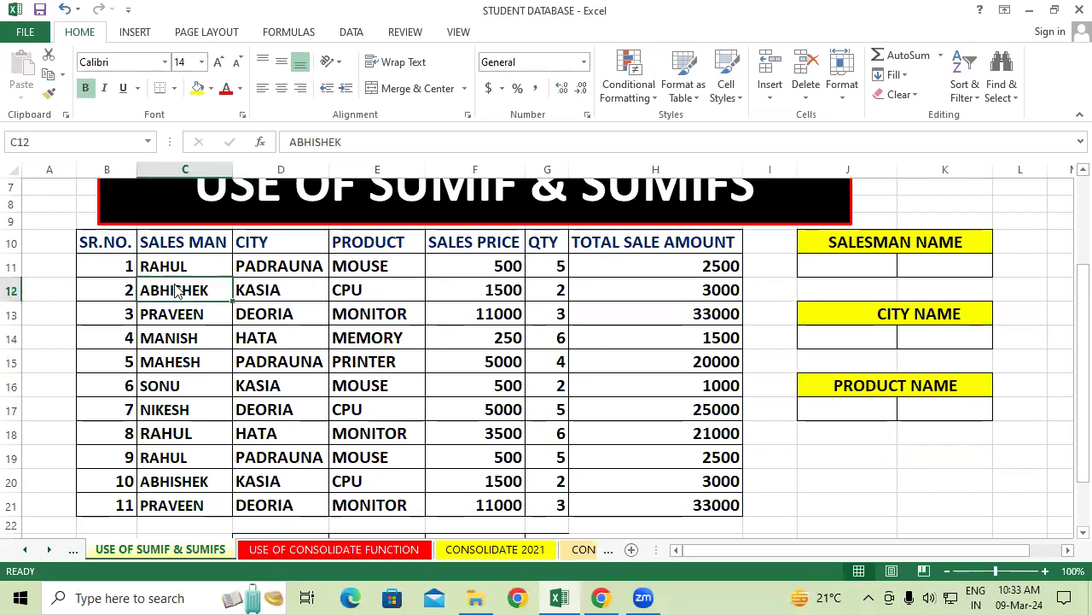
right_click(173, 285)
left_click(238, 270)
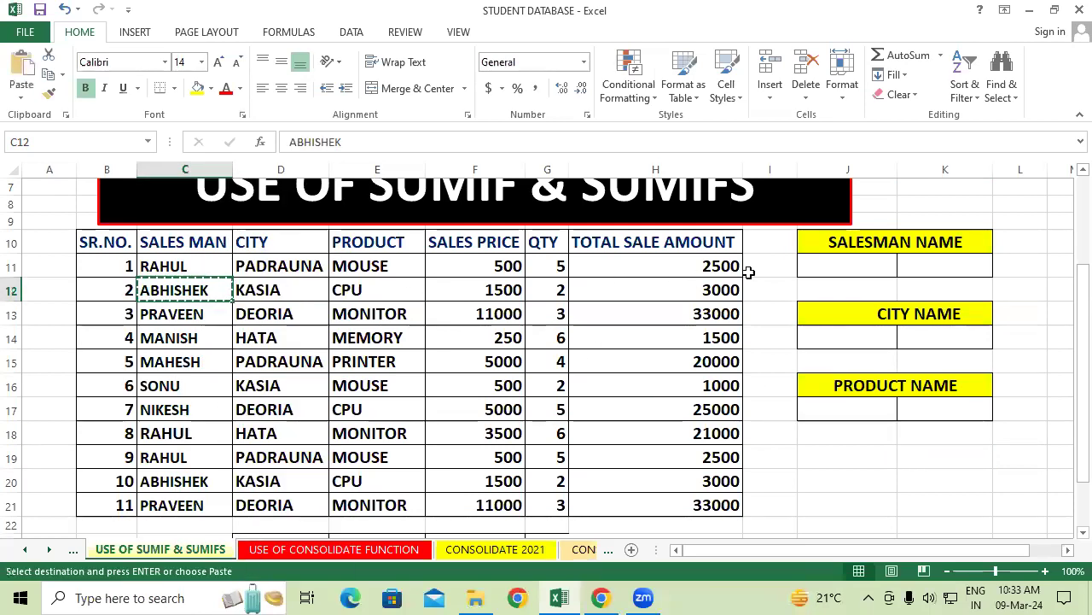
left_click(841, 261)
type("ABHISHEK")
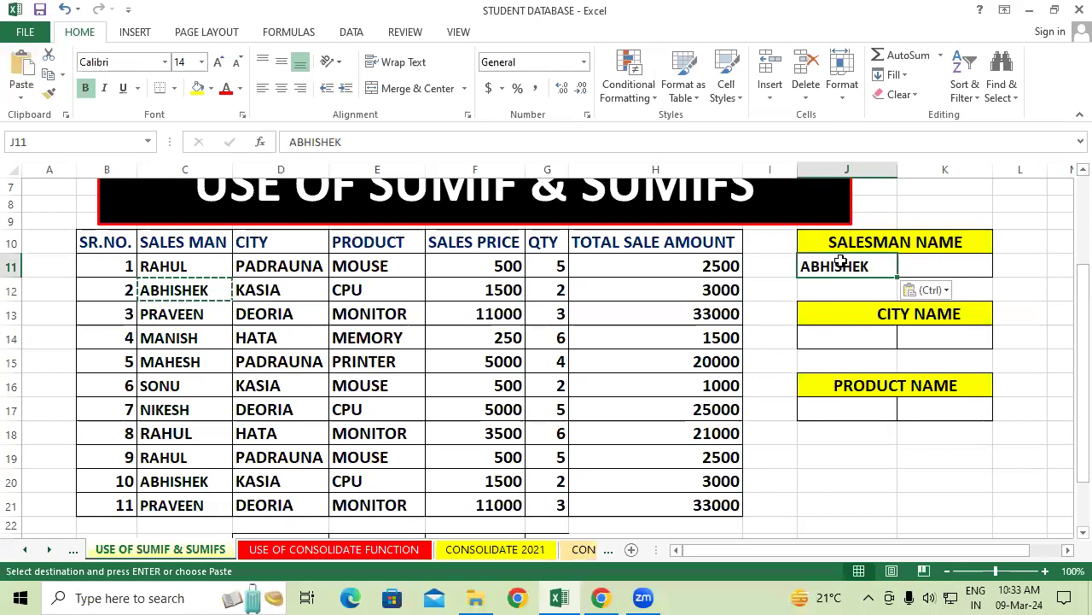
left_click(827, 453)
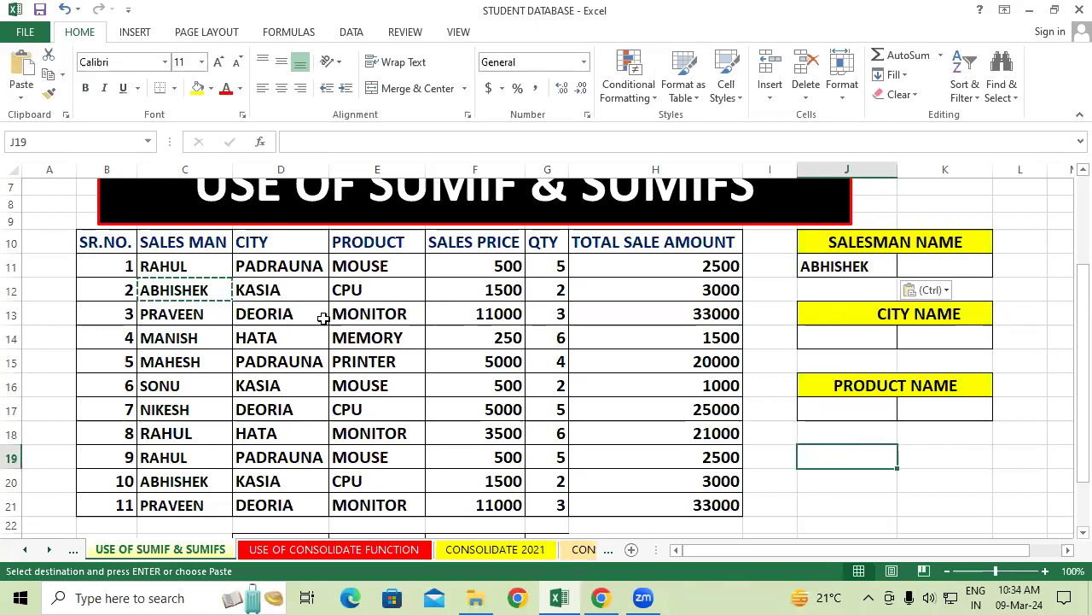
Step: Copy city PADRAUNA from the table into the city criterion cell J14
left_click(295, 270)
right_click(294, 270)
left_click(346, 275)
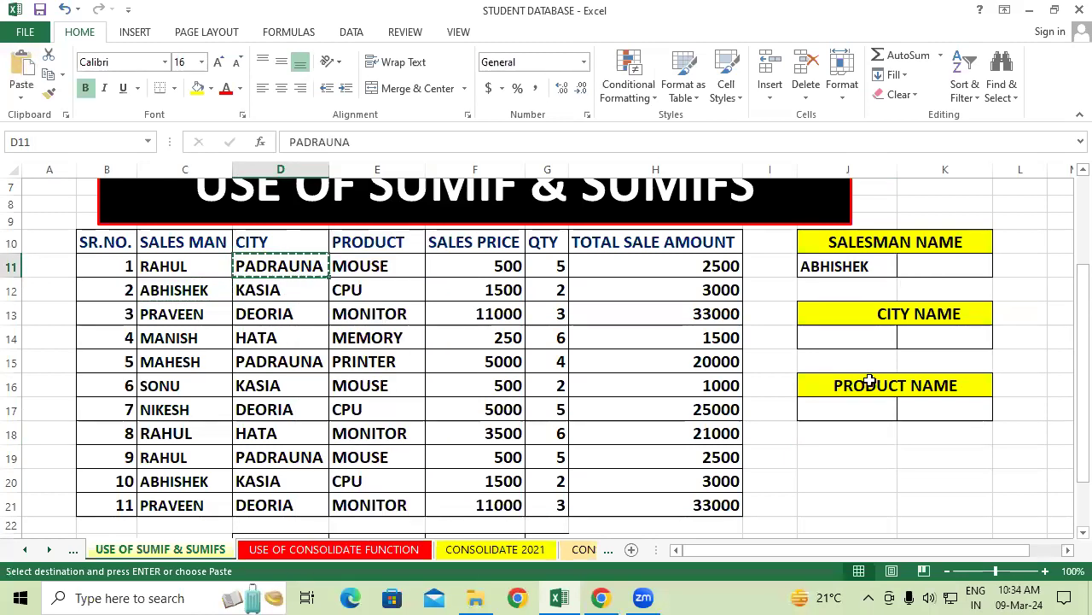
left_click(856, 338)
key("ctrl+v")
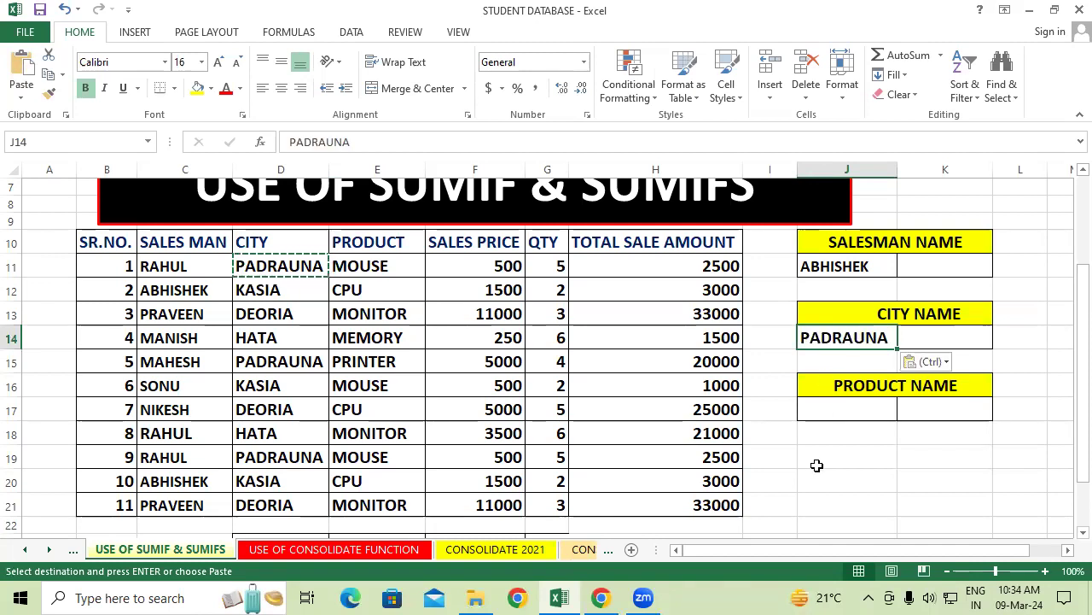
left_click(816, 465)
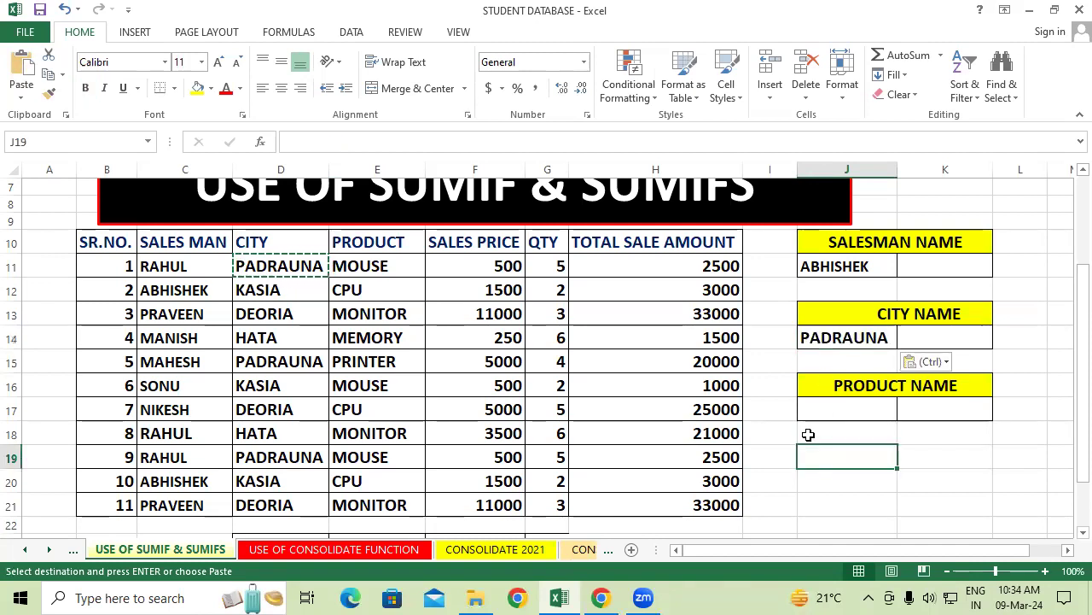
Step: Copy product MOUSE from the table into the product criterion cell J17
left_click(385, 265)
right_click(385, 266)
left_click(433, 271)
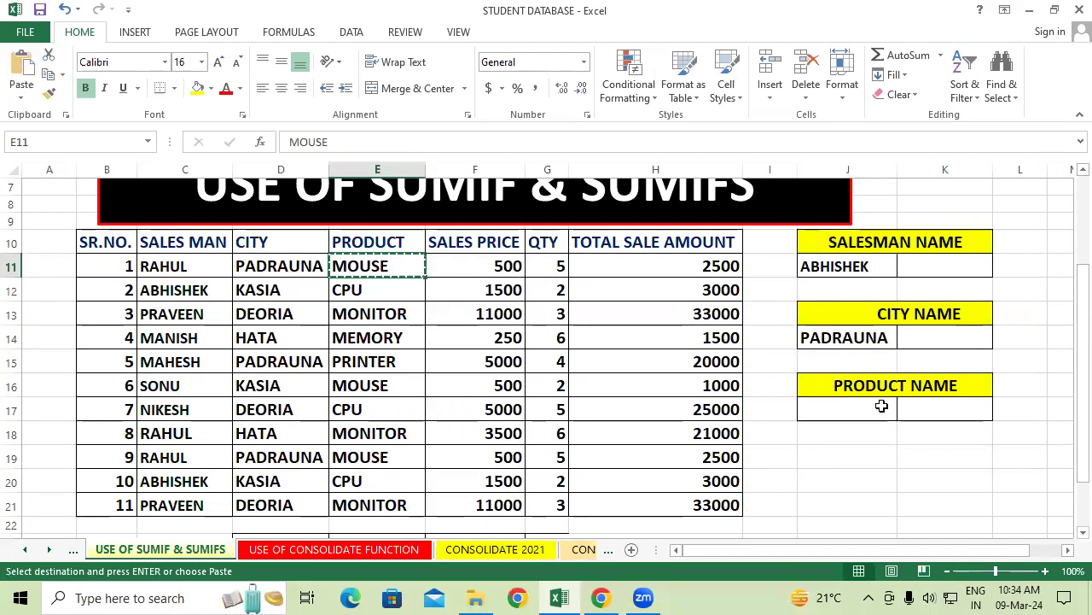
left_click(875, 405)
key("ctrl+v")
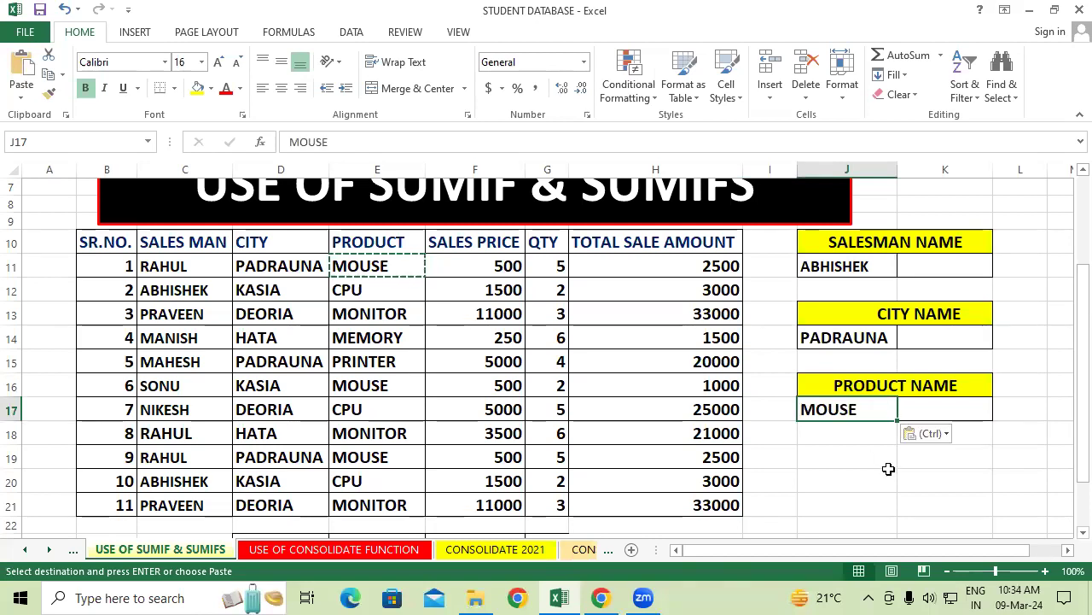
left_click(853, 478)
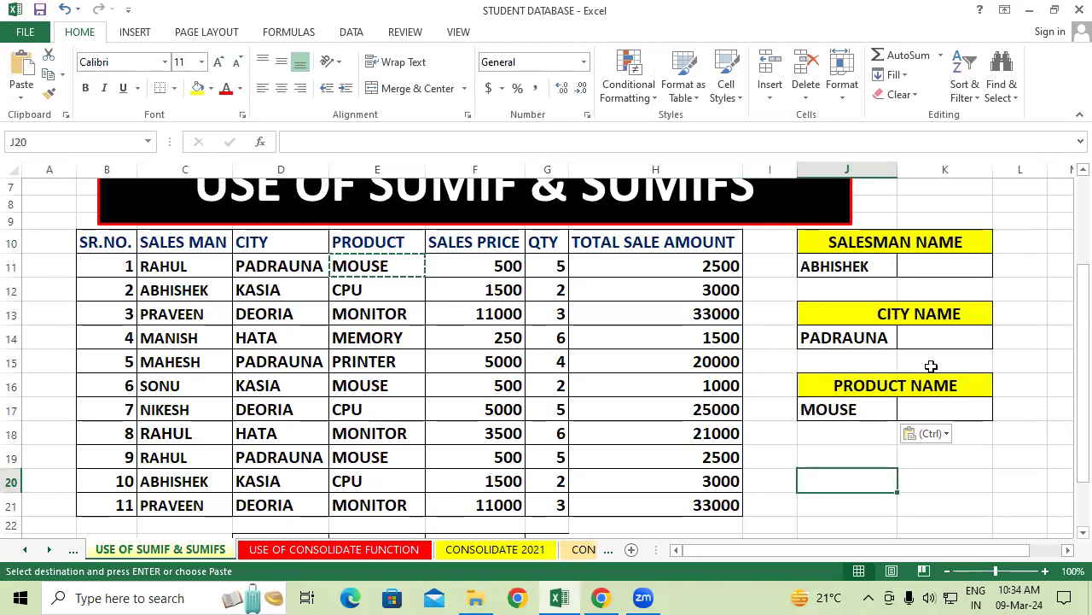
left_click(942, 265)
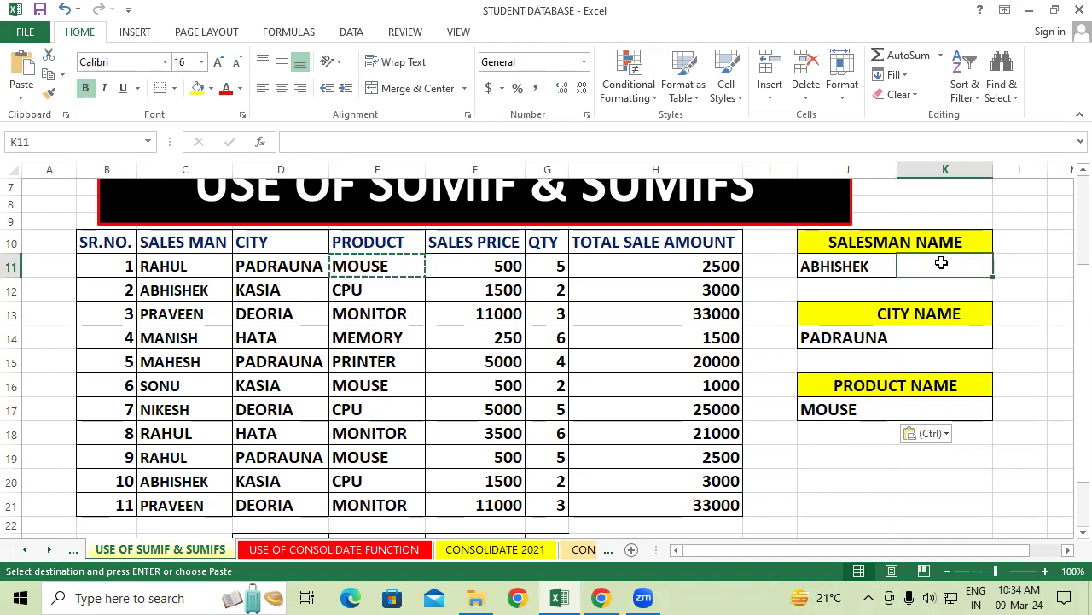
Step: Enter =SUMIF(C10:C21,J11,H10:H21) in K11 to total ABHISHEK's sale amounts
type("=sumif(")
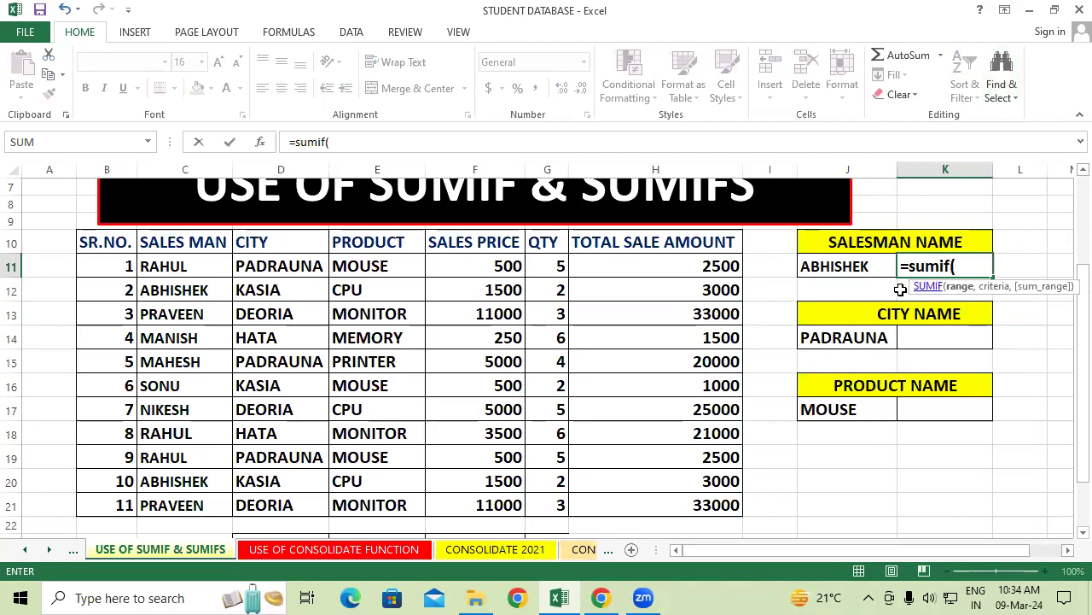
left_click_drag(184, 242, 205, 506)
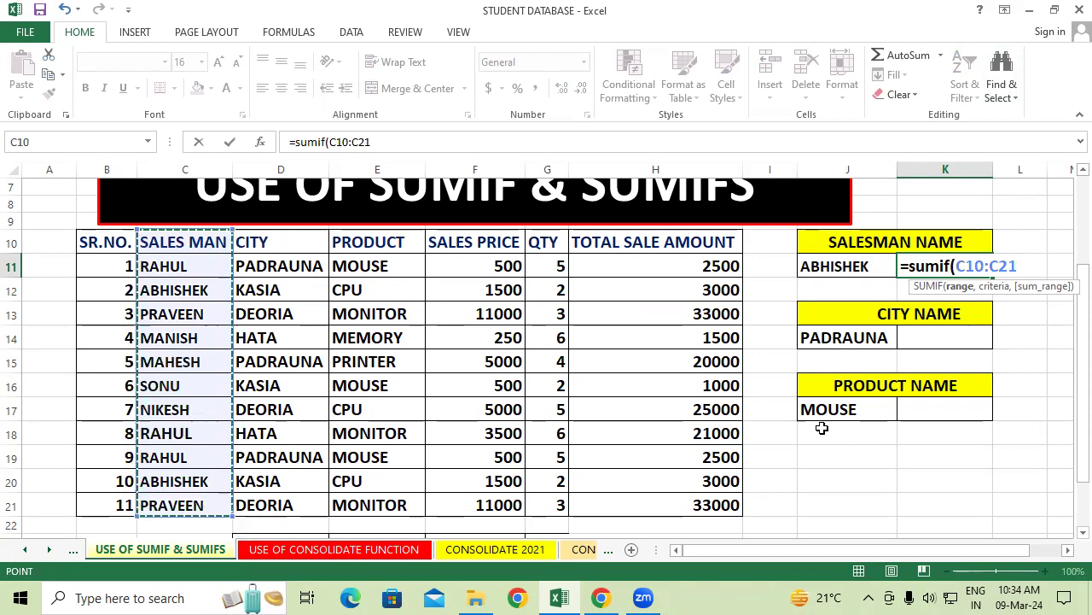
type(",")
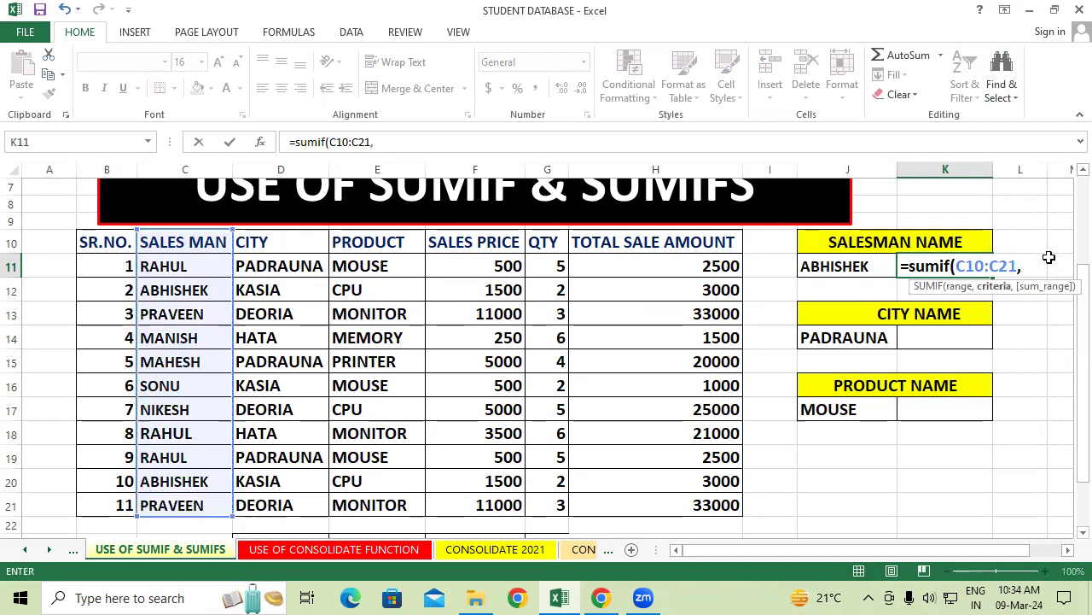
left_click(878, 271)
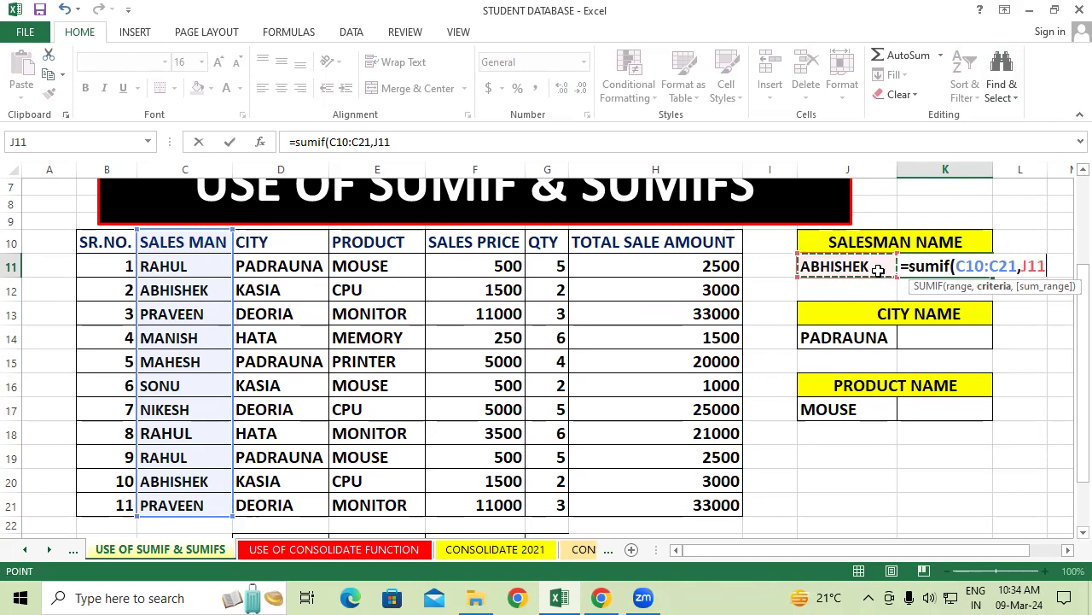
type(",")
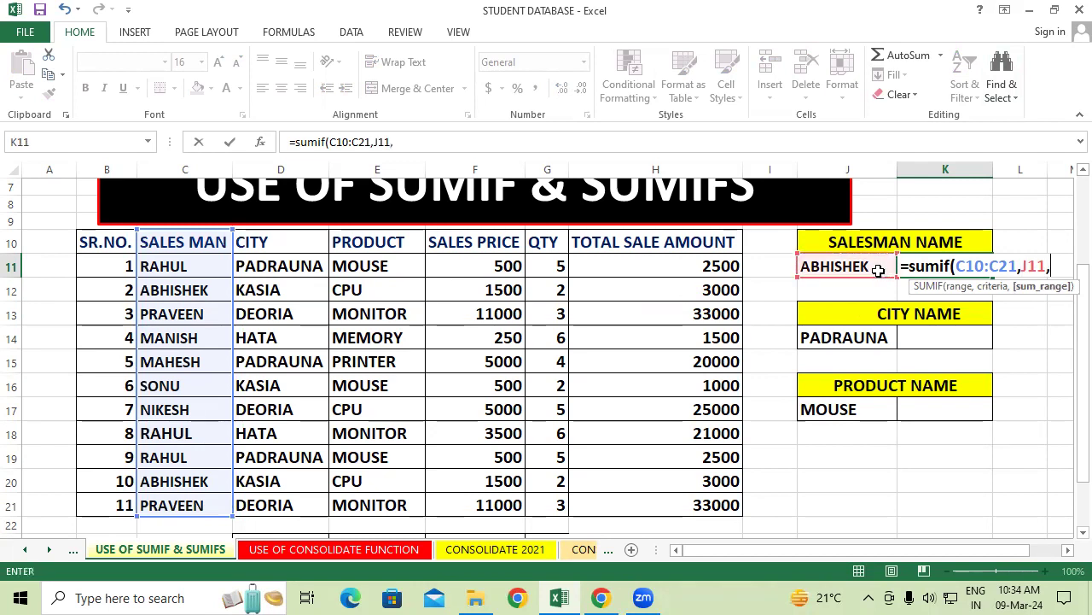
left_click_drag(654, 243, 653, 505)
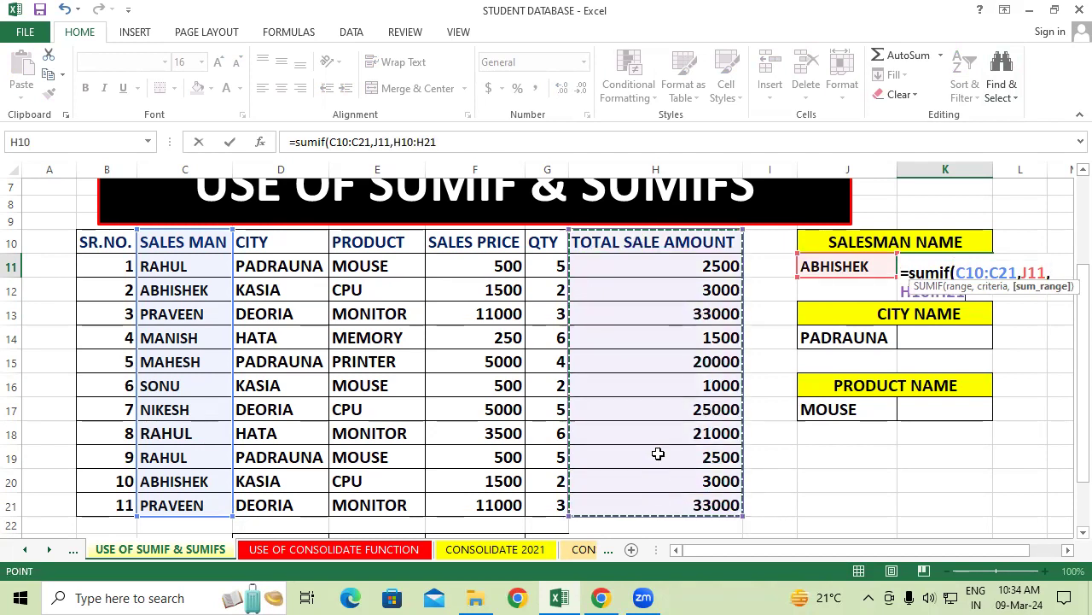
type(")")
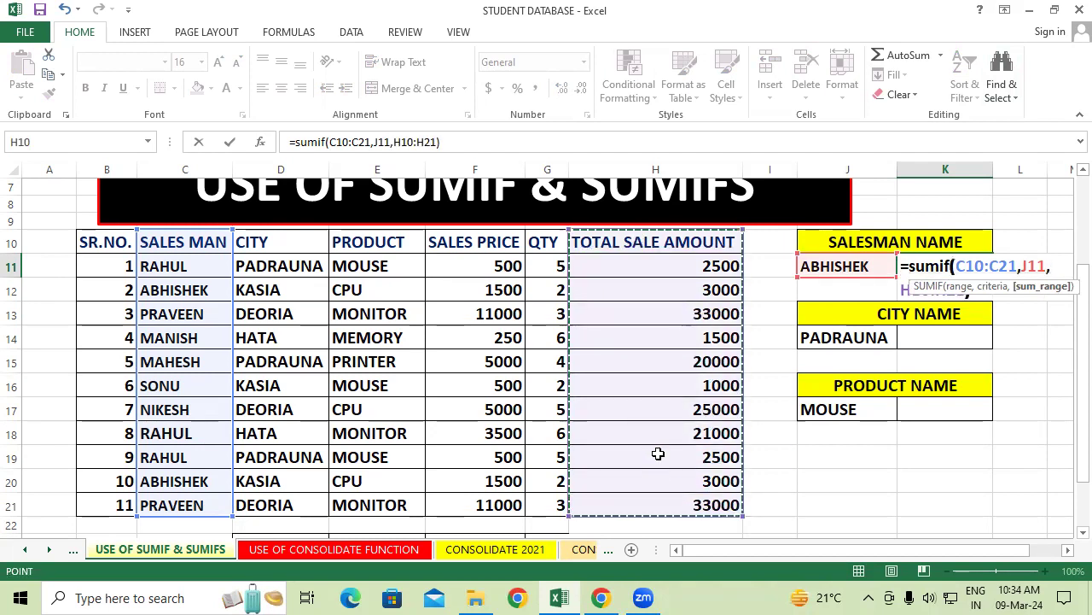
key("Return")
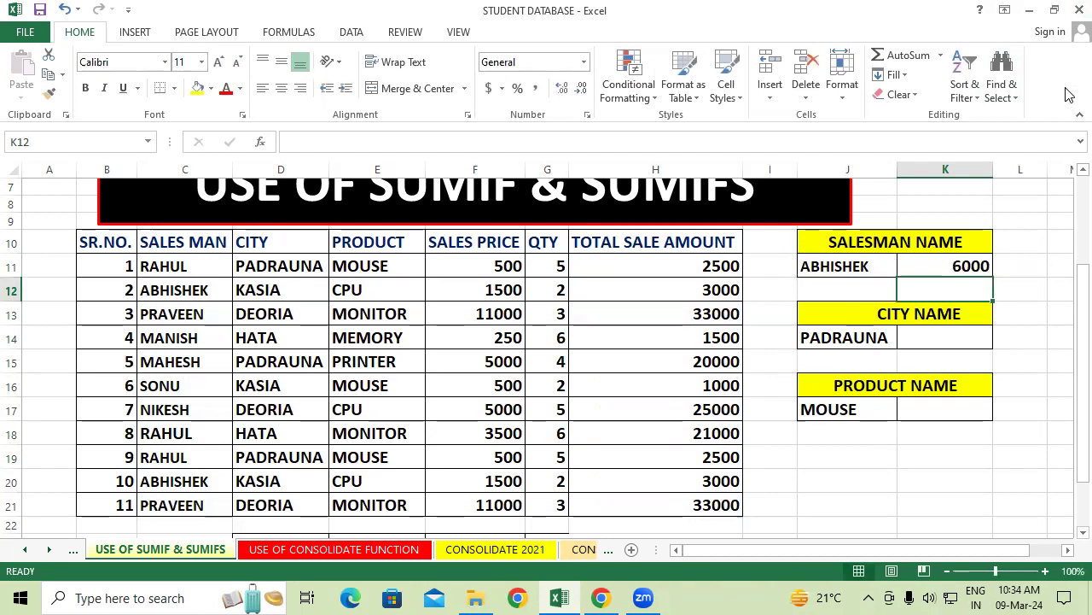
Step: Try manish as the salesman criterion in J11, then delete it
left_click(912, 461)
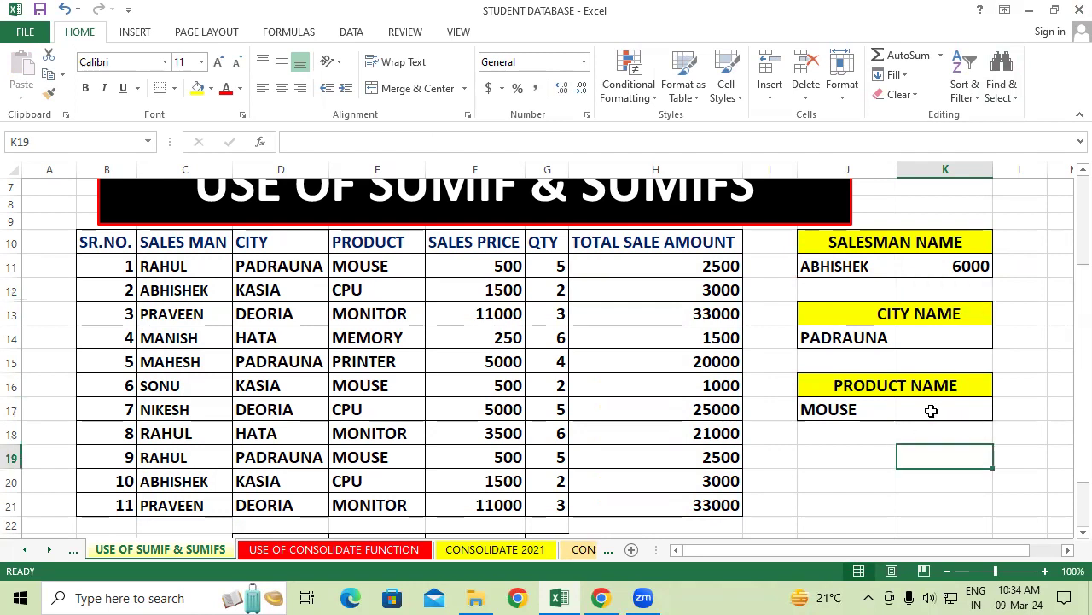
left_click(947, 333)
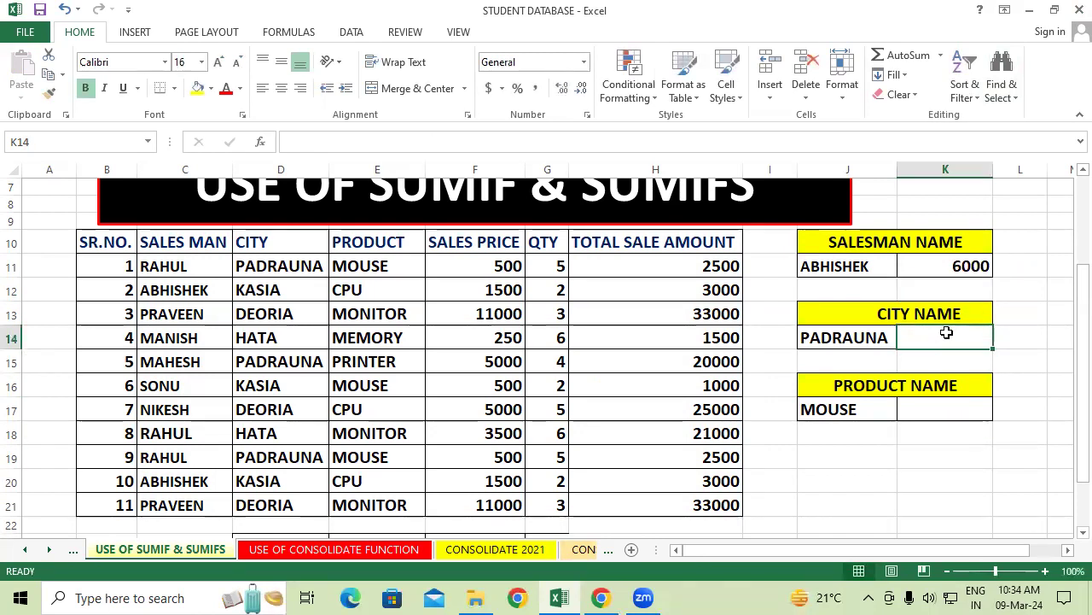
left_click(874, 266)
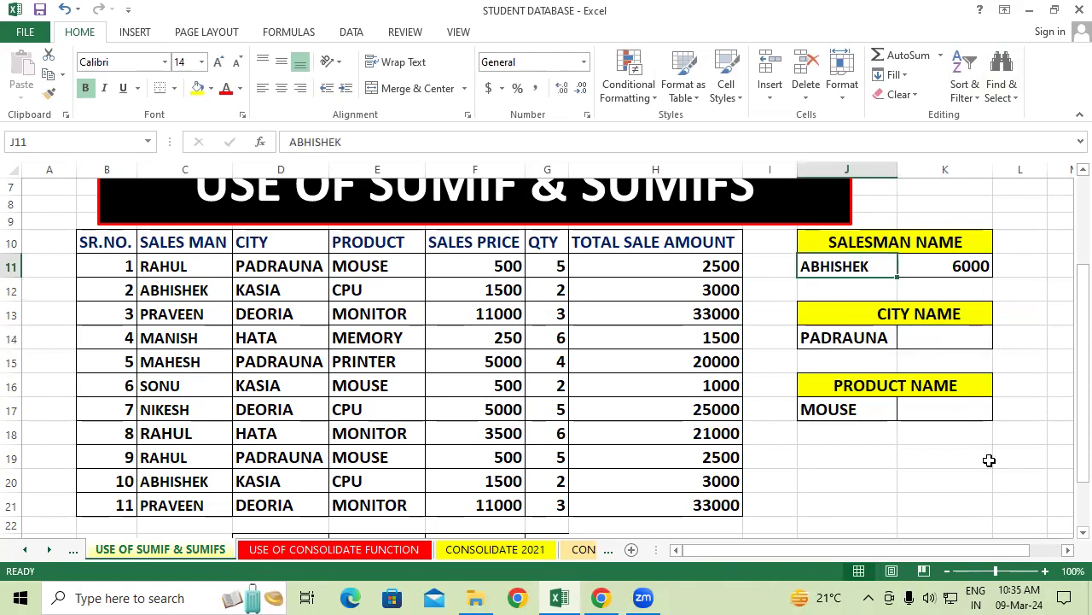
type("manish")
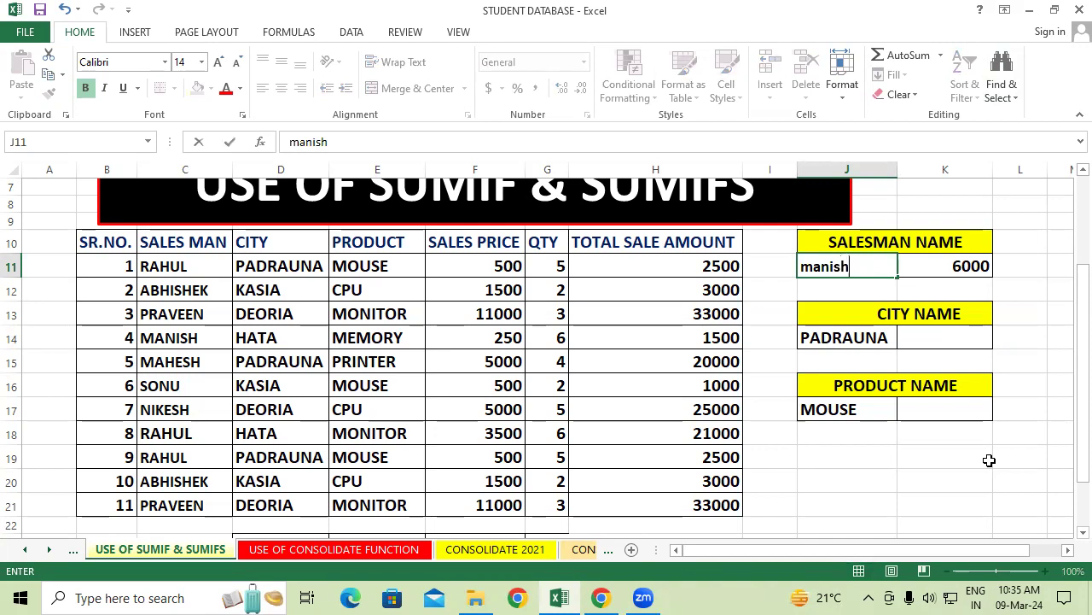
left_click(1008, 449)
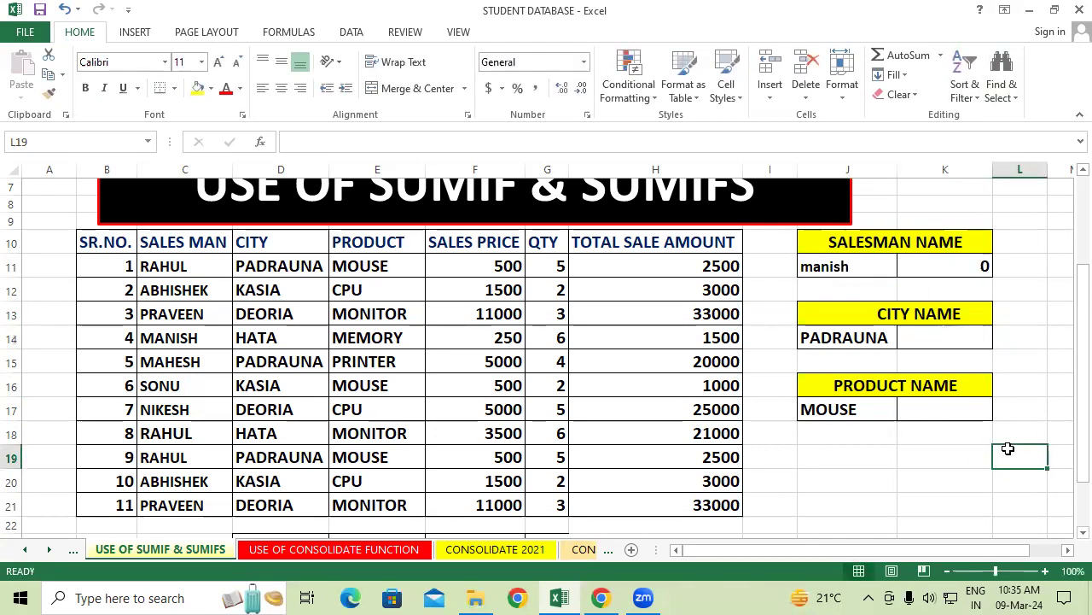
left_click(879, 267)
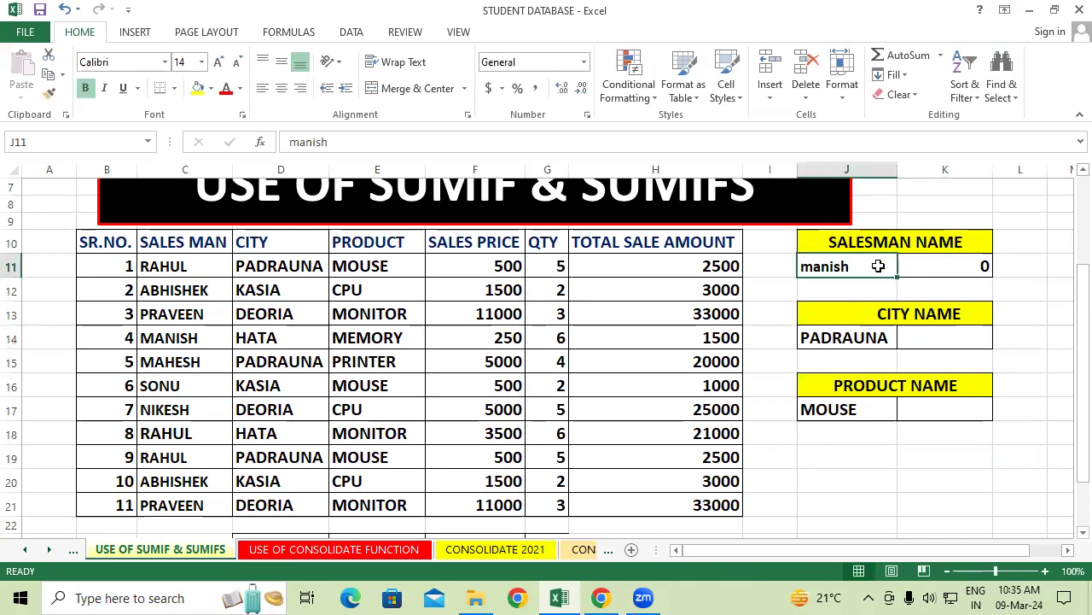
key("Delete")
Step: Try MANISH, SONU and RAHUL in turn as the salesman criterion
left_click(906, 464)
left_click(862, 249)
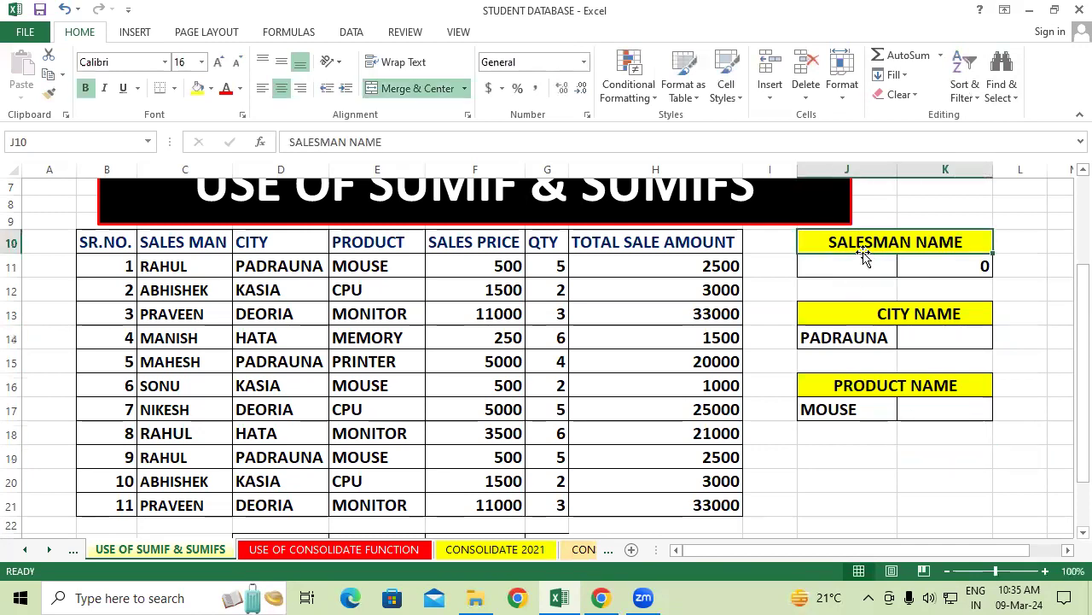
left_click(832, 265)
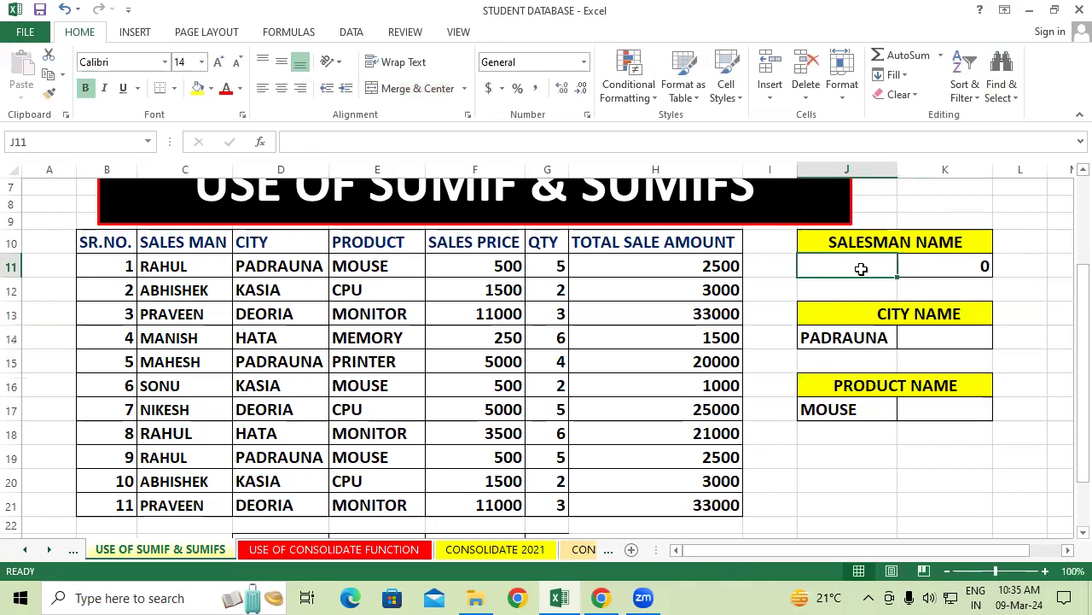
type("MAI")
type("NIS")
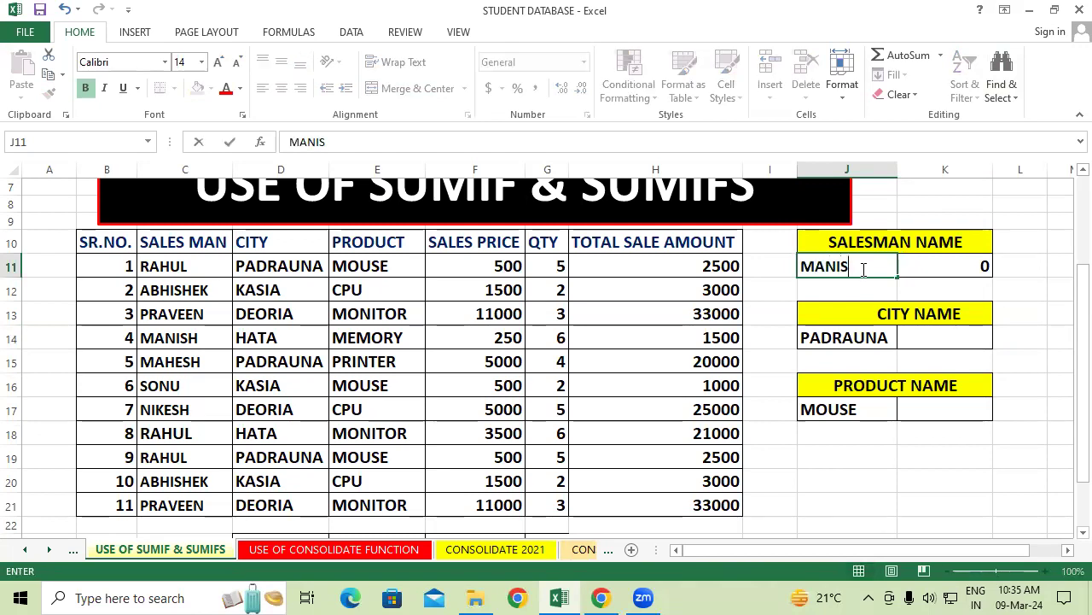
left_click(871, 481)
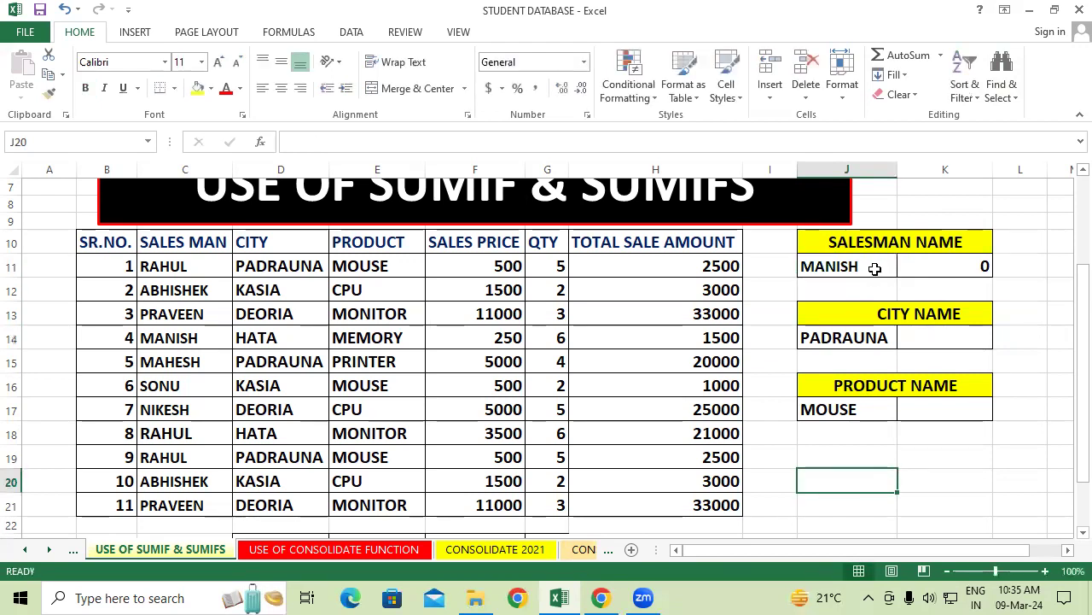
left_click(807, 268)
type("SONU")
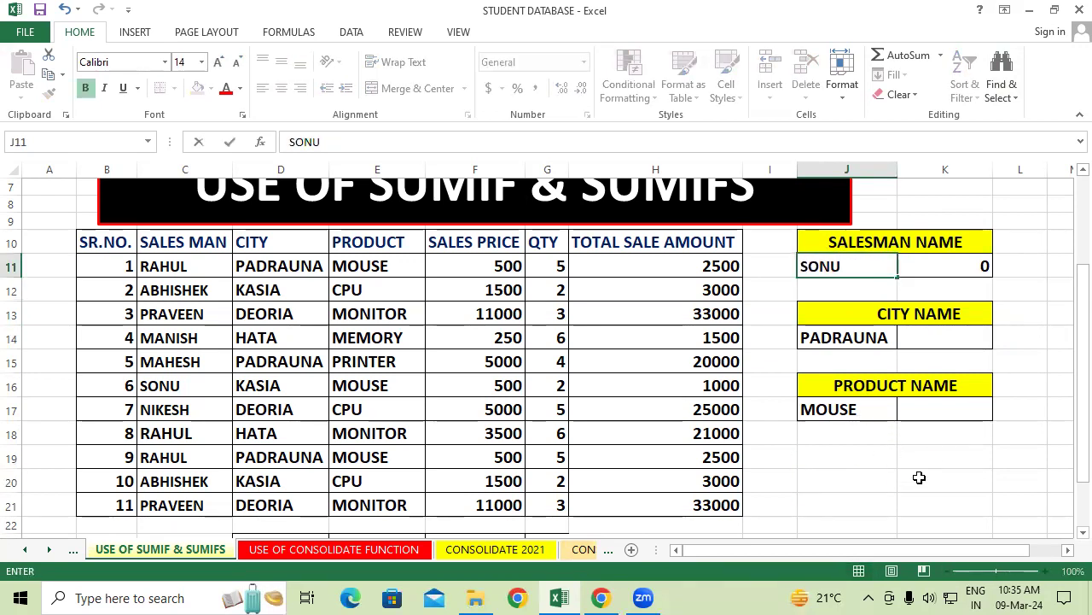
left_click(918, 478)
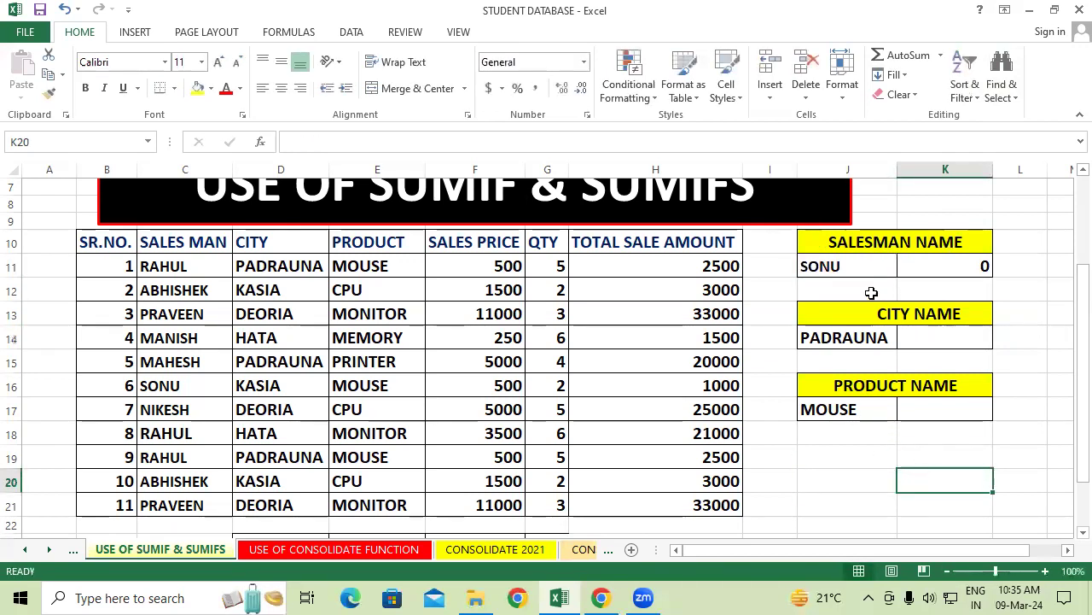
left_click(864, 268)
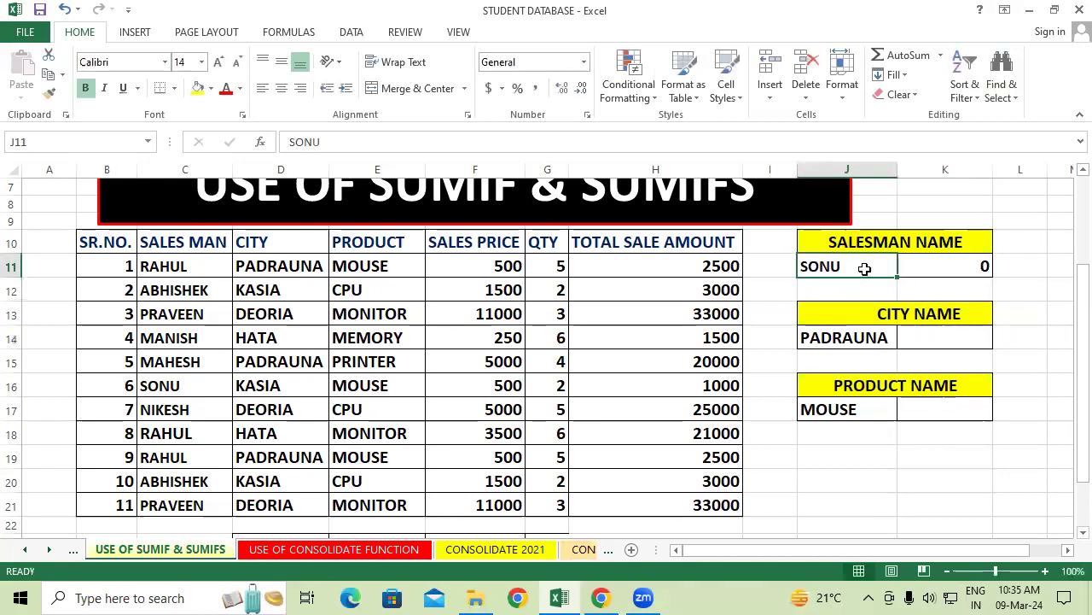
type("RAHUL")
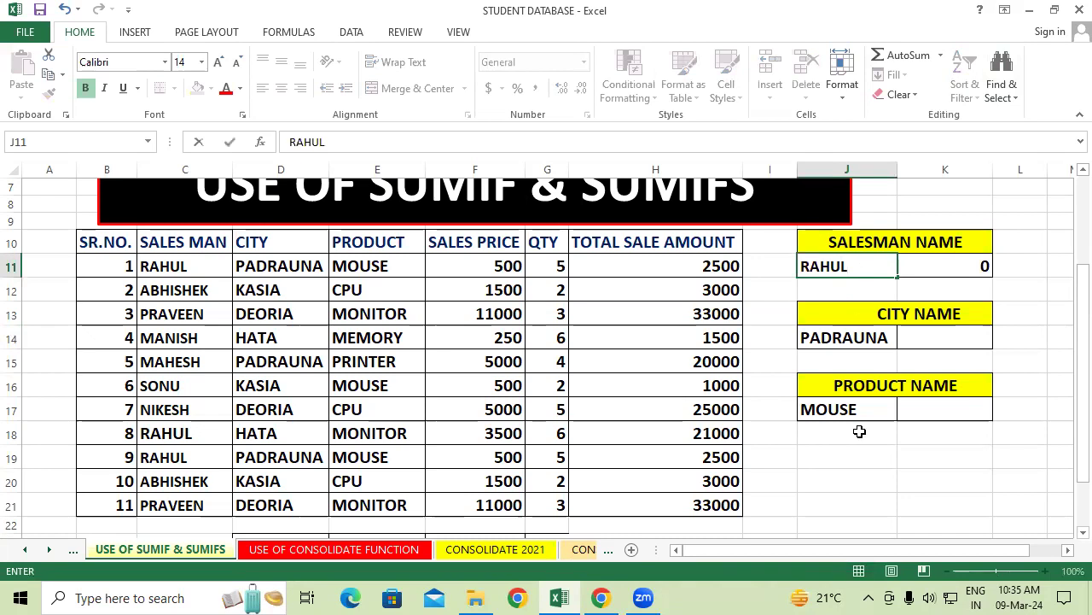
left_click(872, 508)
Step: Clear all contents and borders from the salesman name and total row
left_click(807, 264)
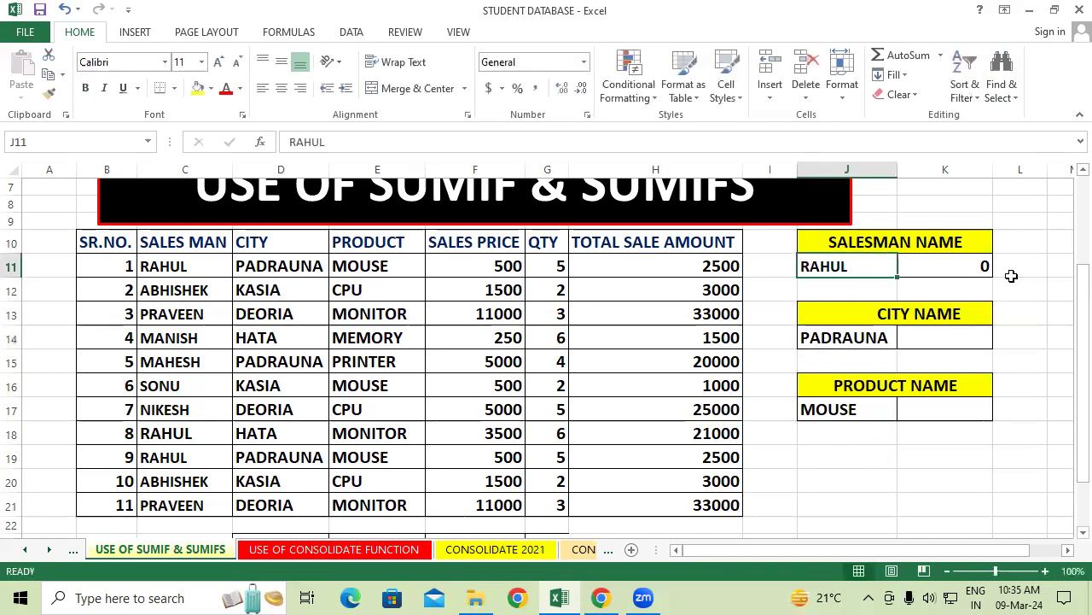
left_click(1011, 275, "shift")
left_click(905, 96)
left_click(914, 114)
left_click(920, 477)
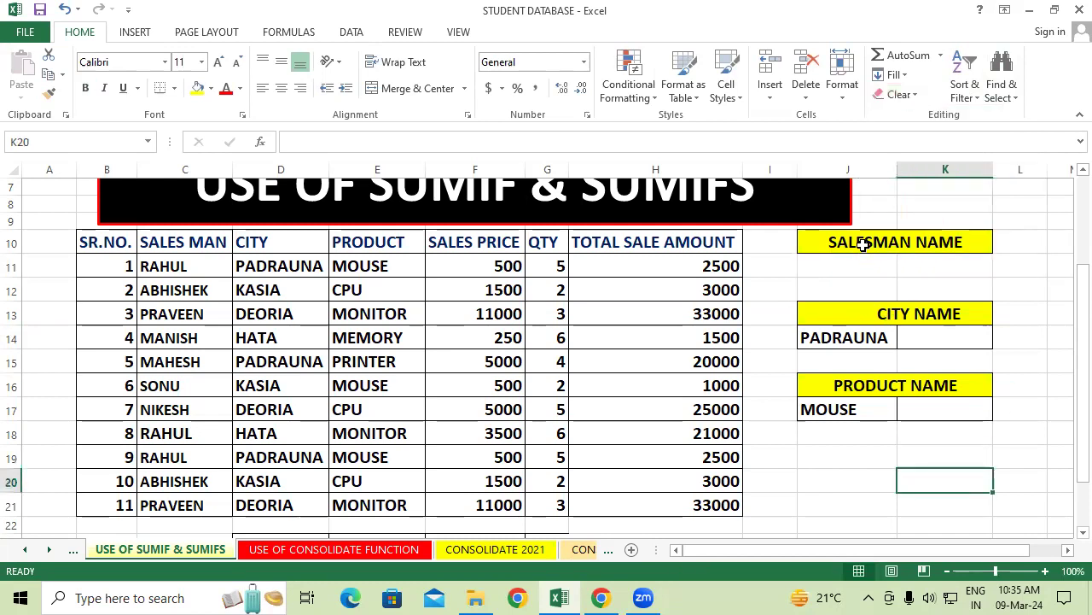
Step: Put all borders around the SALESMAN NAME header and its input cell
left_click_drag(864, 245, 919, 270)
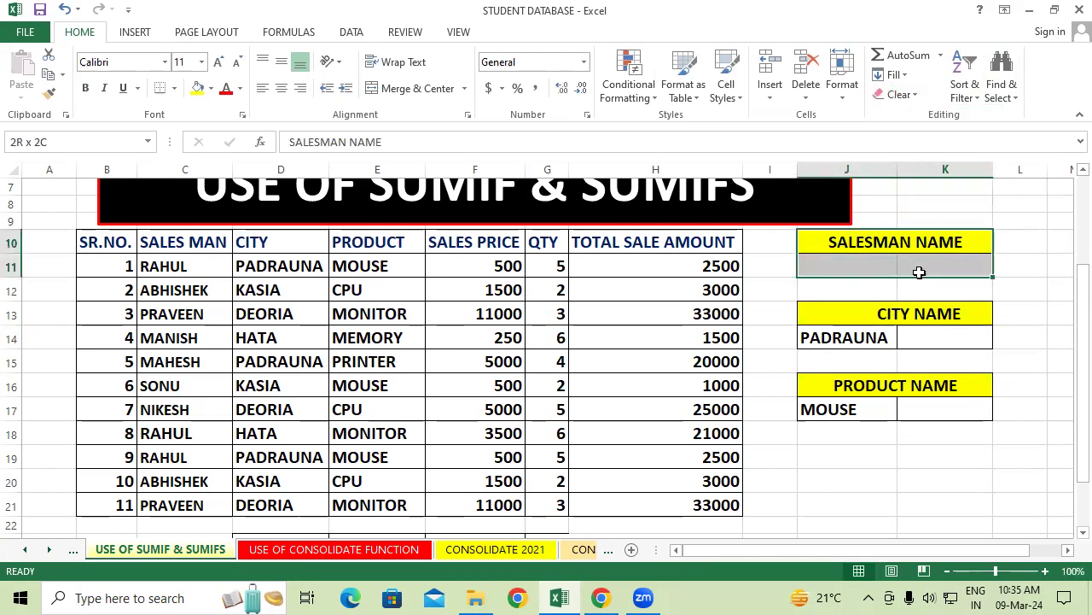
left_click(174, 87)
left_click(200, 234)
left_click(843, 502)
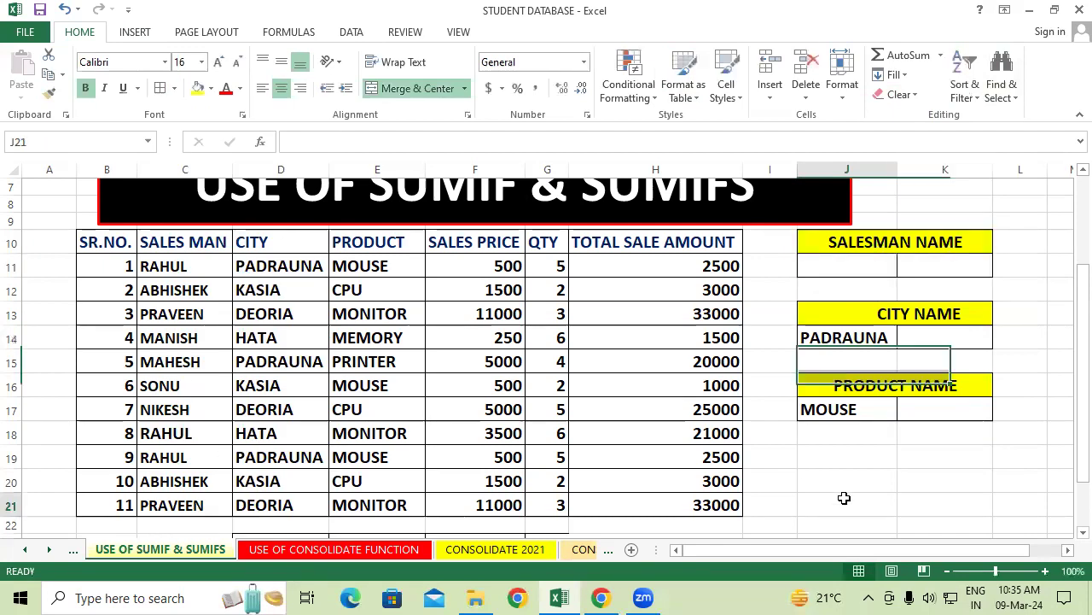
Step: Copy PRAVEEN from the sales list into the salesman name cell J11
left_click(868, 265)
left_click(171, 315)
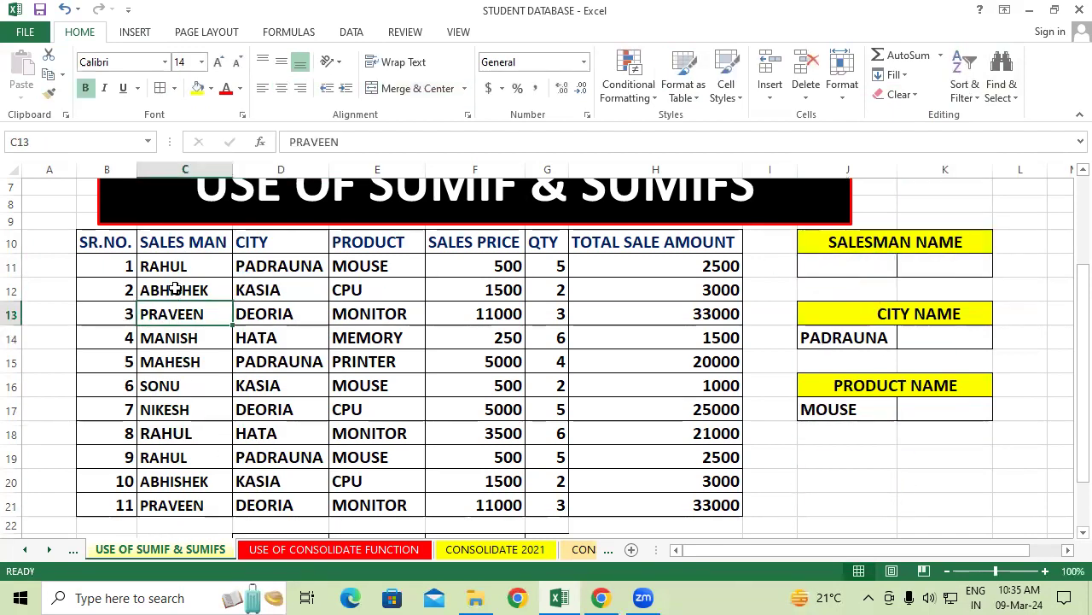
left_click(176, 291)
right_click(175, 292)
left_click(157, 321)
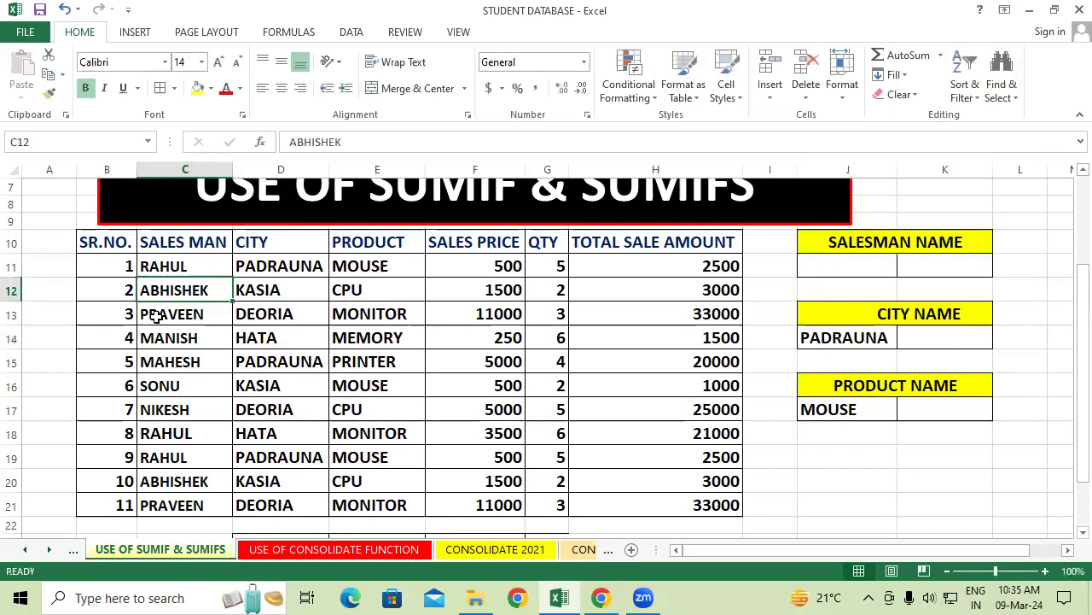
right_click(158, 321)
left_click(198, 278)
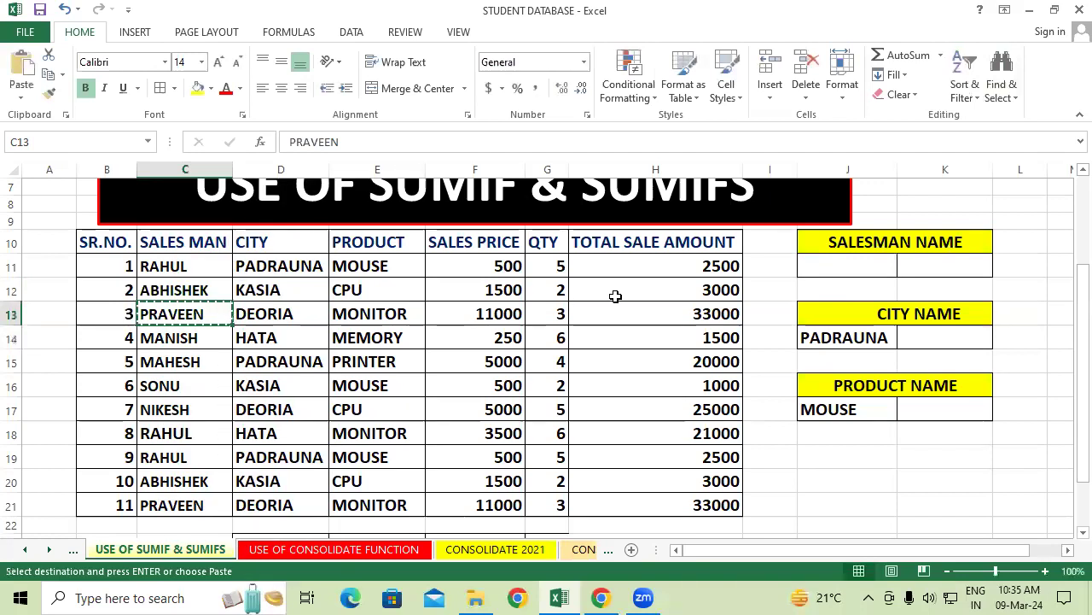
left_click(844, 265)
key("ctrl+v")
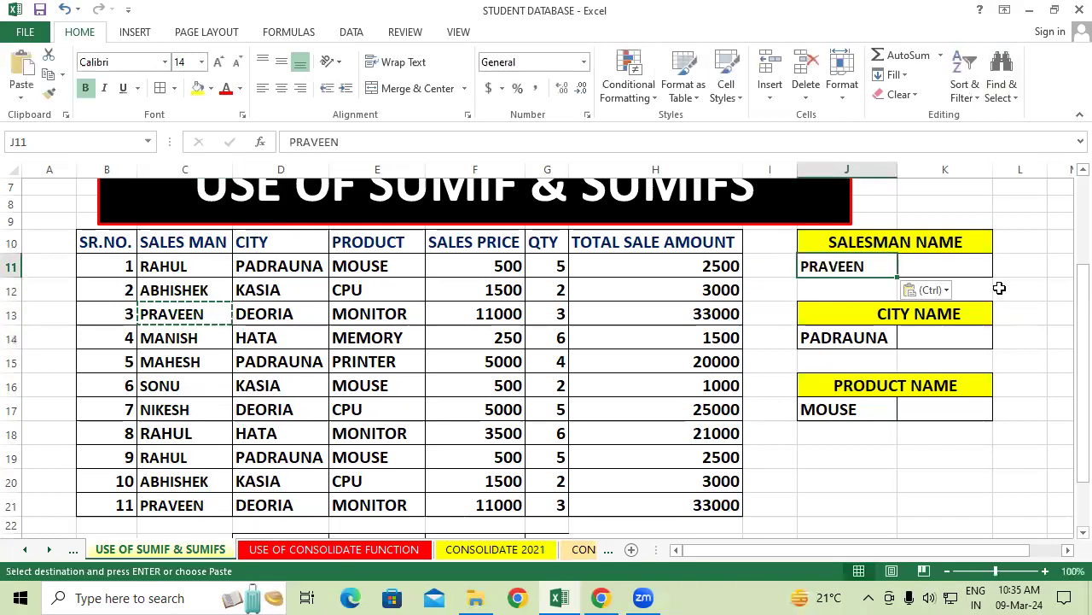
Step: Enter =SUMIF(C10:C21,J11,H10:H21) in K11, returning 66000 for PRAVEEN
left_click(986, 275)
type("=")
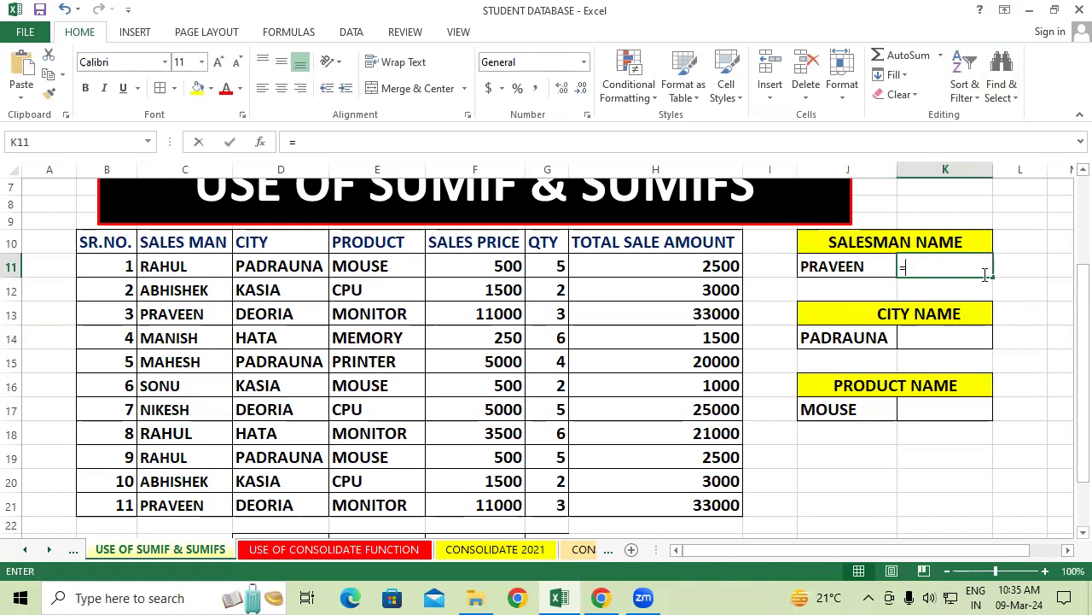
type("SUMIF")
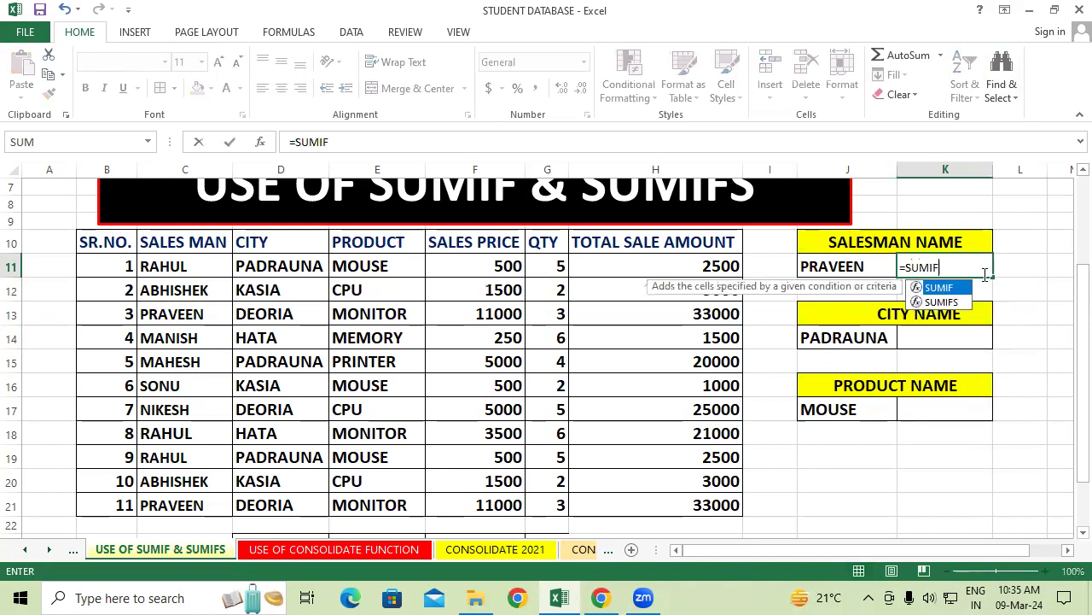
type("(")
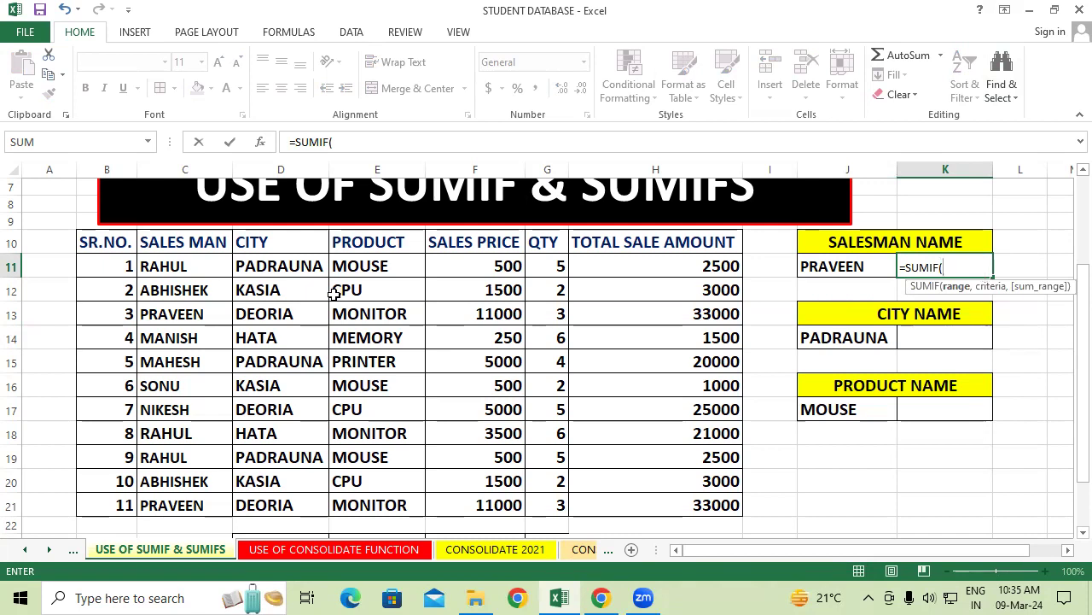
left_click_drag(184, 241, 183, 508)
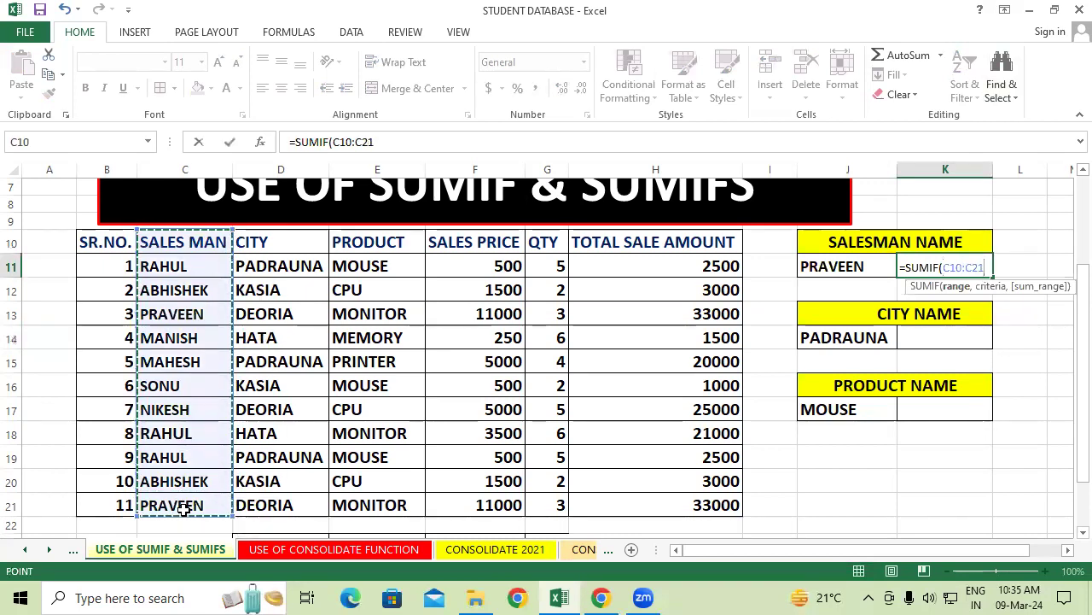
type(",")
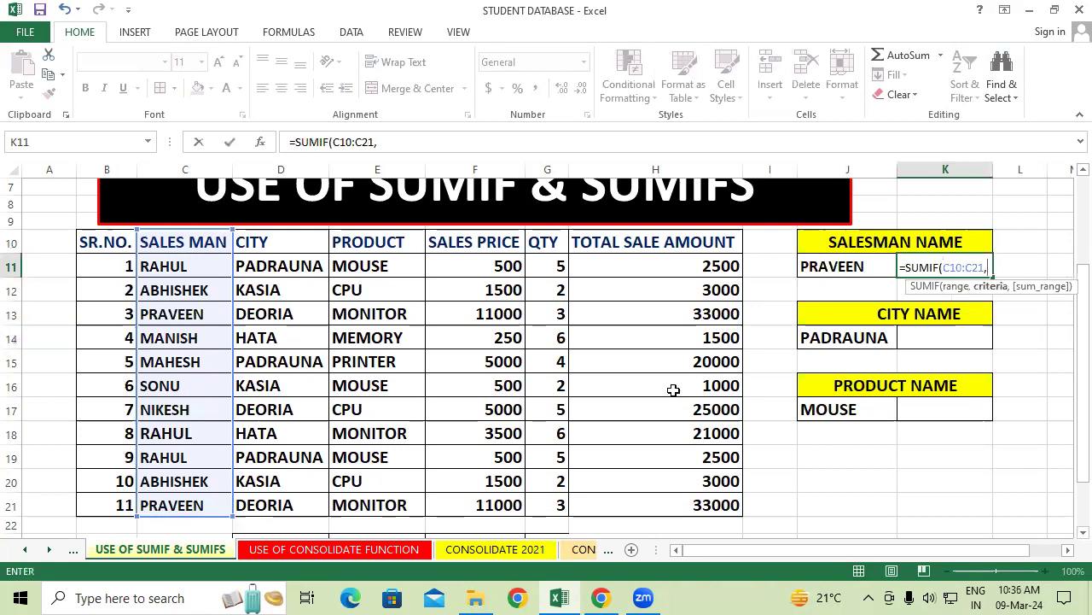
left_click(820, 265)
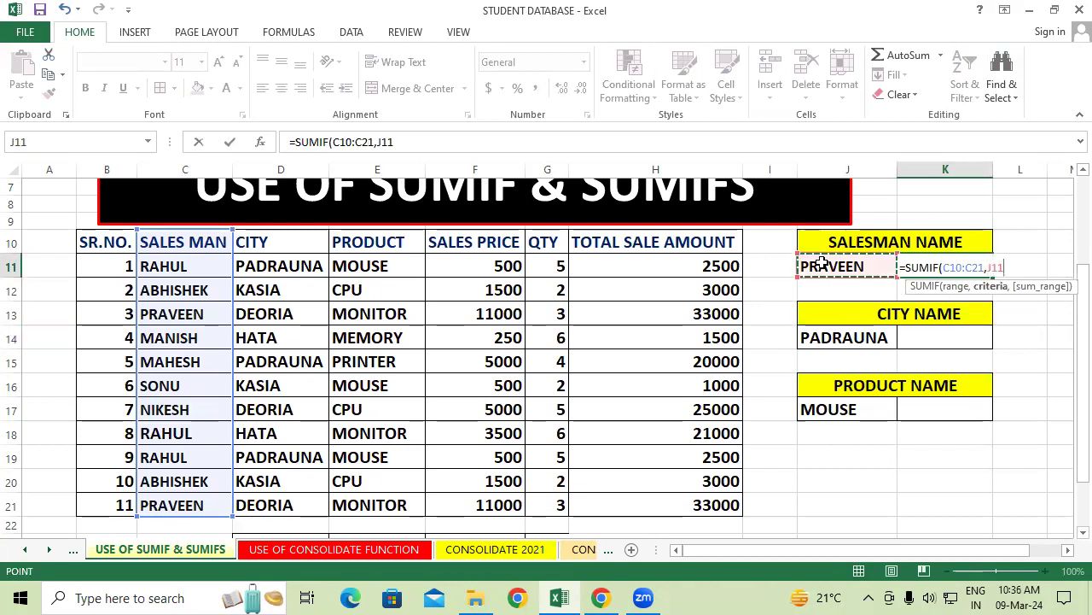
type(",")
left_click_drag(649, 242, 668, 515)
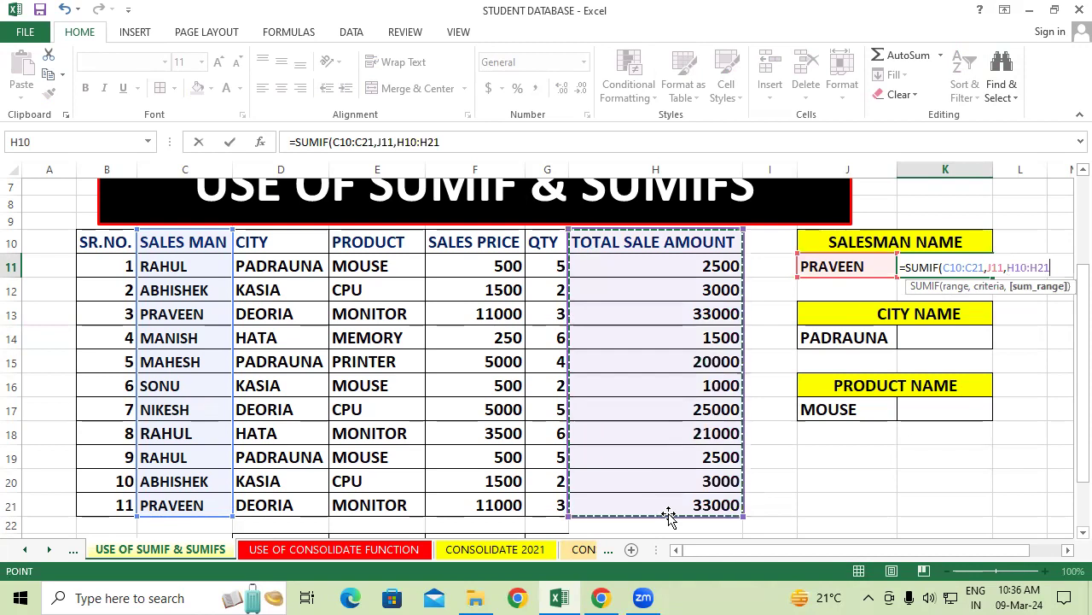
key("Return")
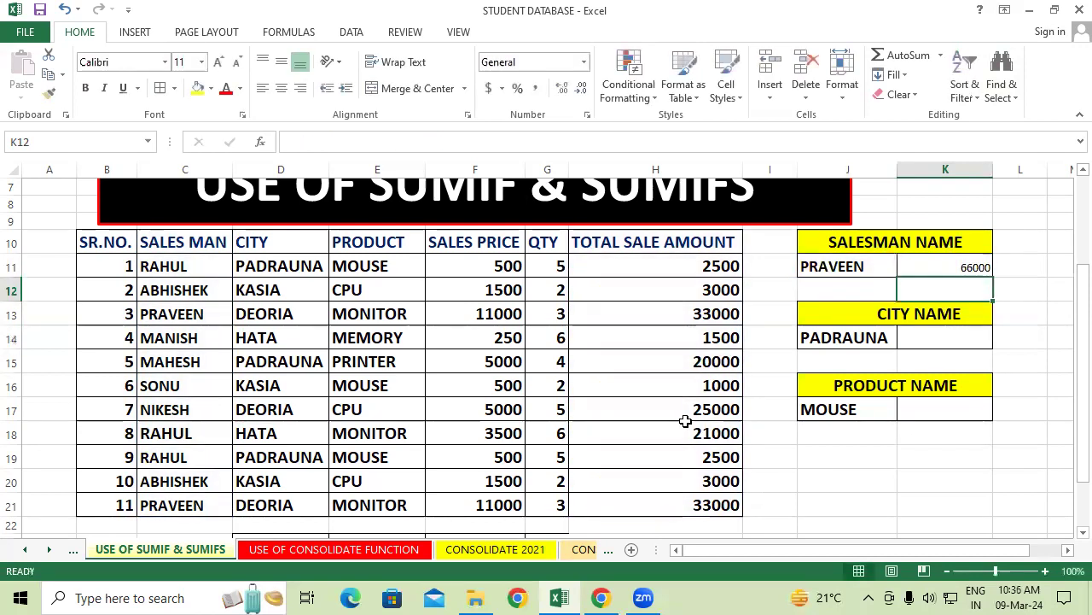
Step: Try RAHUL as the salesman criterion, then delete the criterion and its total
left_click(836, 266)
type("RAH")
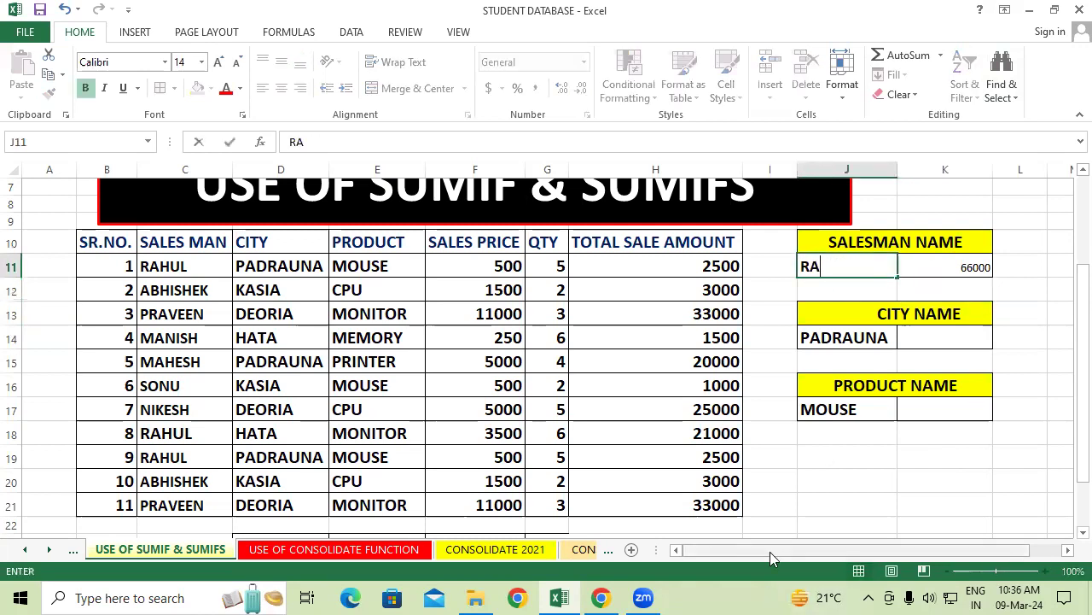
type("UL")
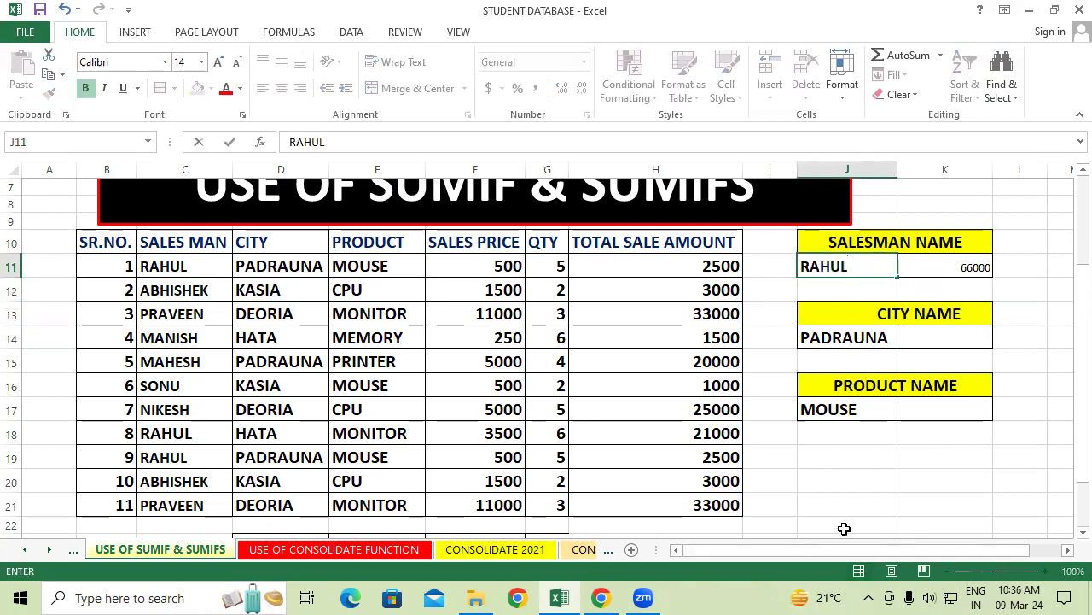
left_click(891, 482)
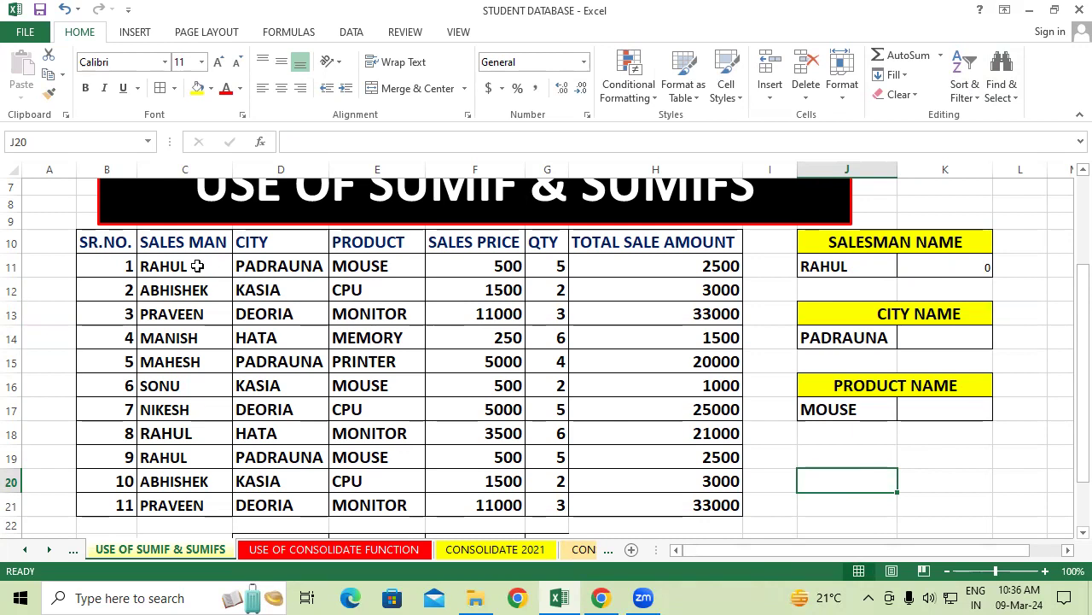
left_click_drag(893, 267, 987, 269)
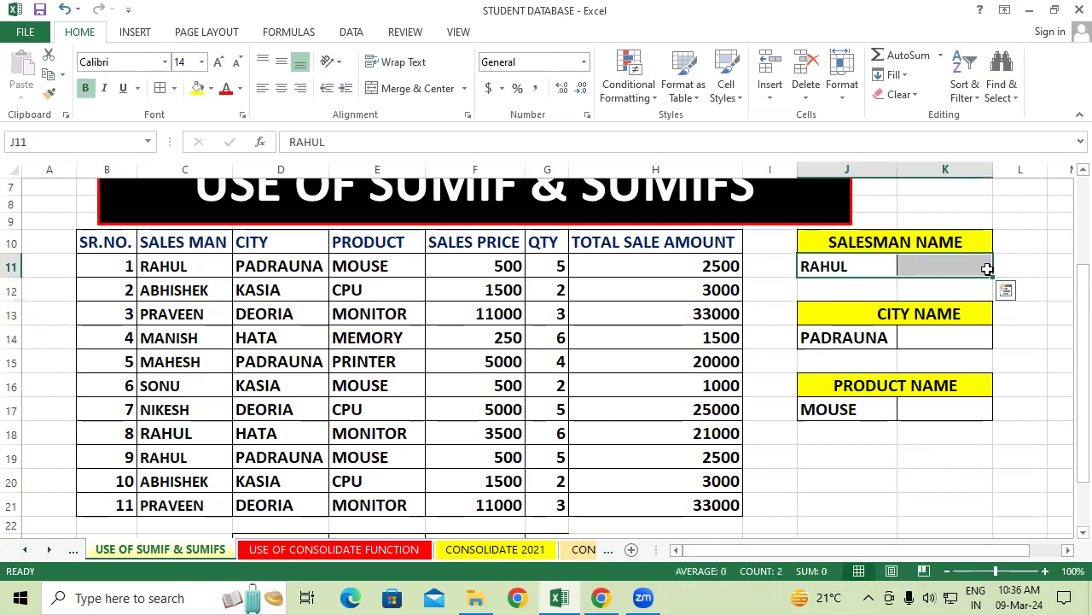
key("Delete")
left_click(939, 504)
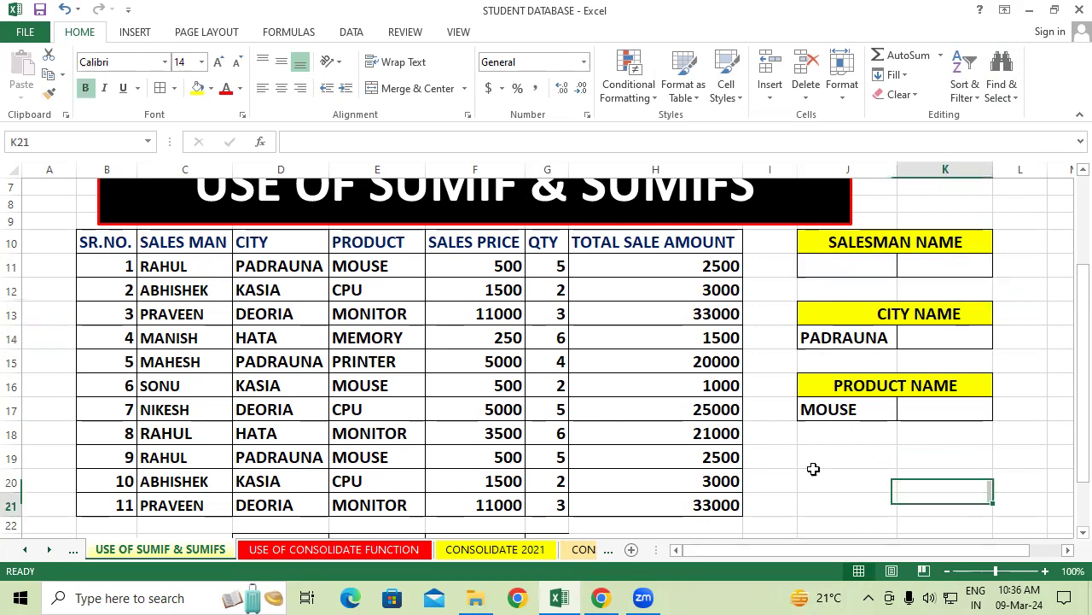
Step: Rename the salesmen in C11 to RAJAN and in C16 to MONU
double_click(200, 263)
key("BackSpace")
key("BackSpace")
key("BackSpace")
key("BackSpace")
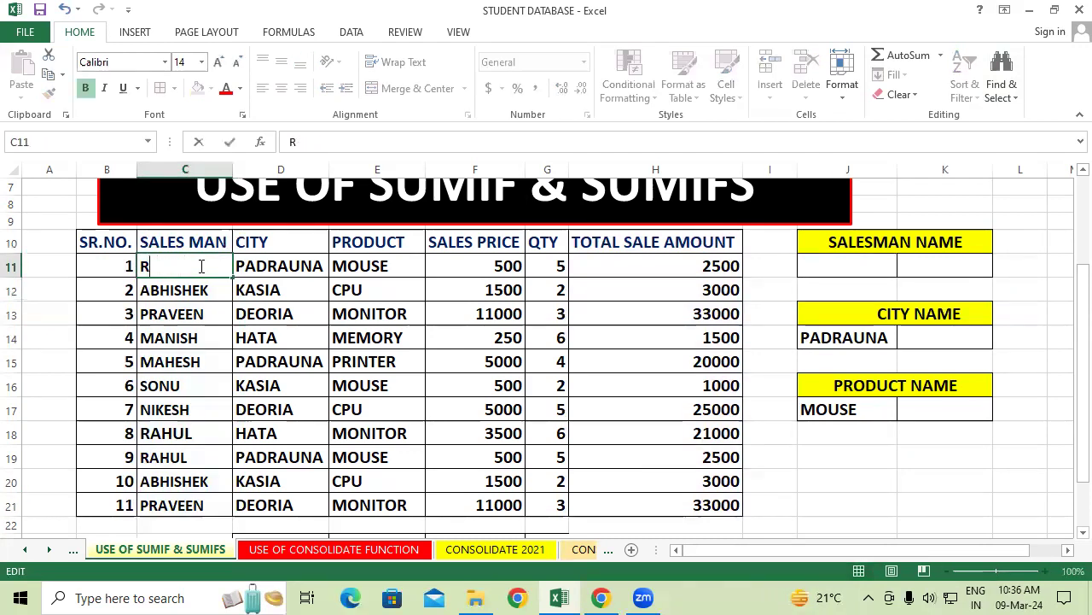
type("AJAN")
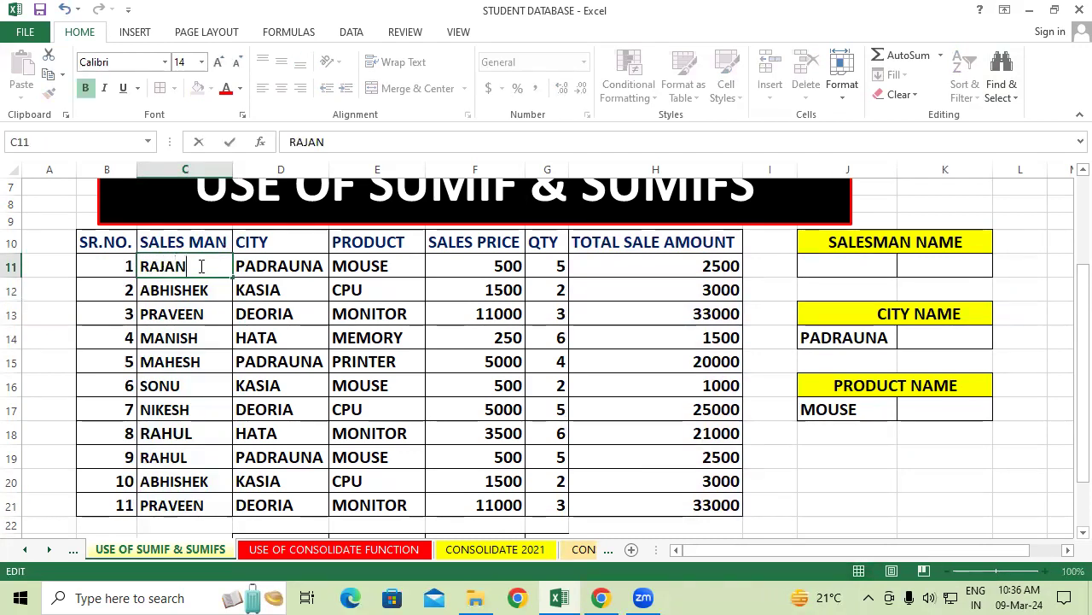
left_click(185, 386)
double_click(185, 386)
key("BackSpace")
key("BackSpace")
key("BackSpace")
key("BackSpace")
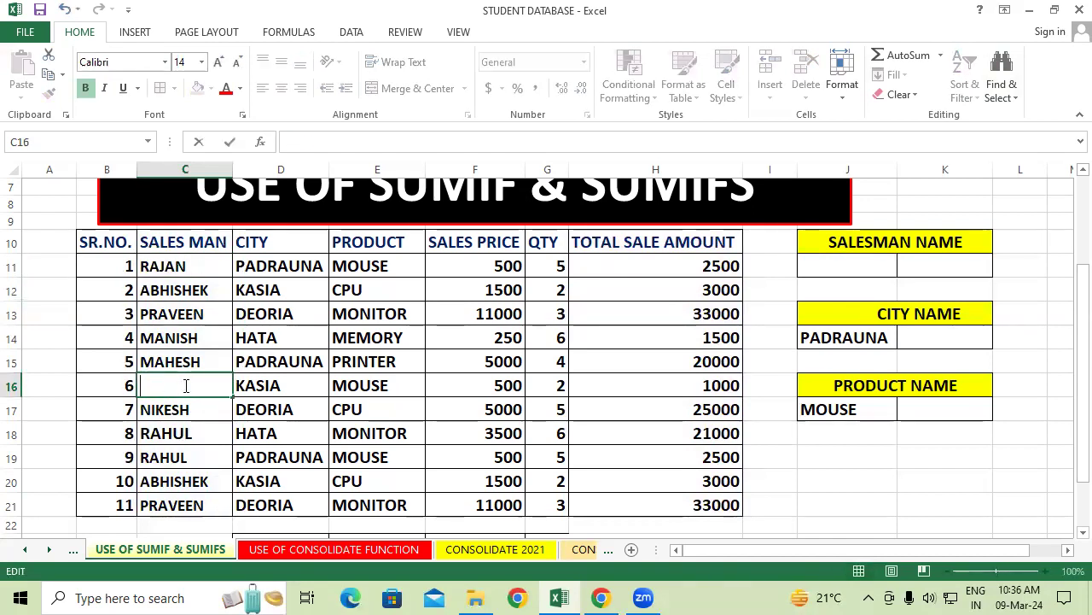
type("MON")
type("U")
left_click(203, 433)
Step: Rename salesmen in C18–C21 to ARNAV, RAJU, AMAN and RAM
double_click(205, 432)
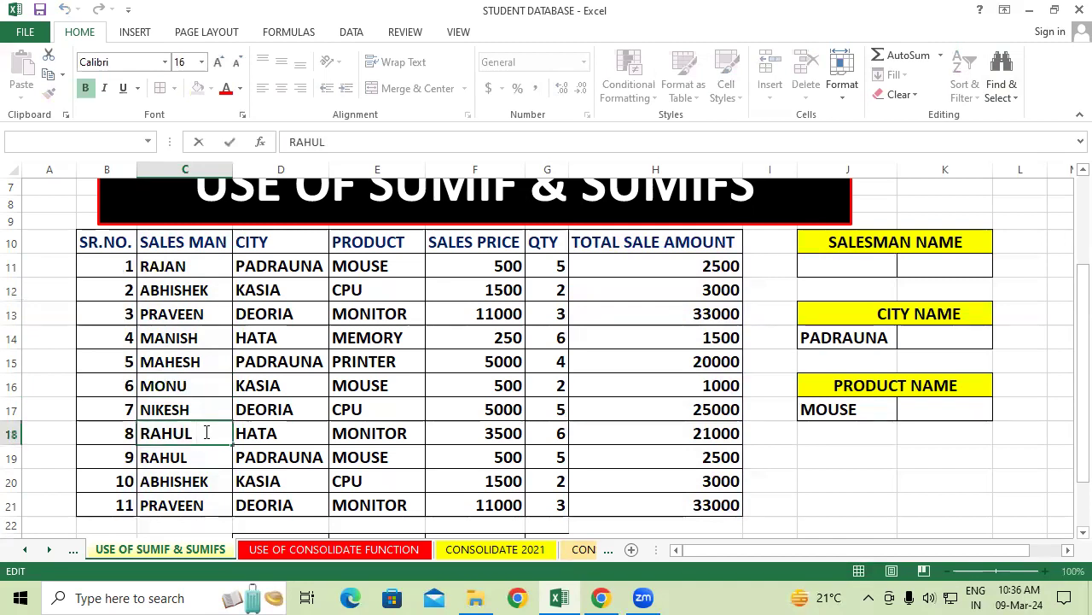
key("BackSpace")
key("BackSpace")
key("BackSpace")
key("BackSpace")
key("BackSpace")
type("AR")
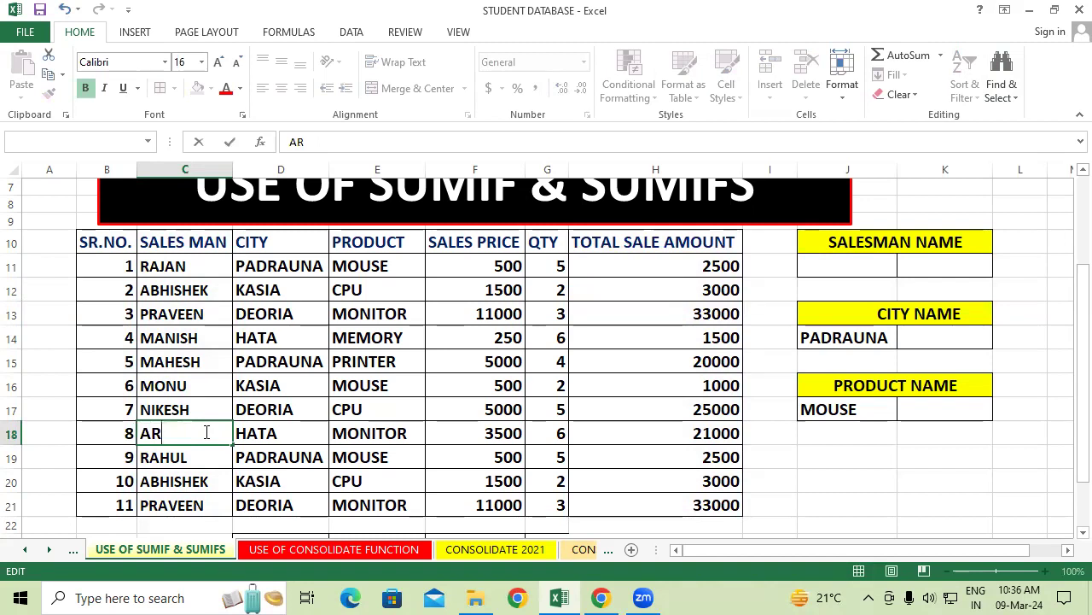
type("NAV")
left_click(205, 456)
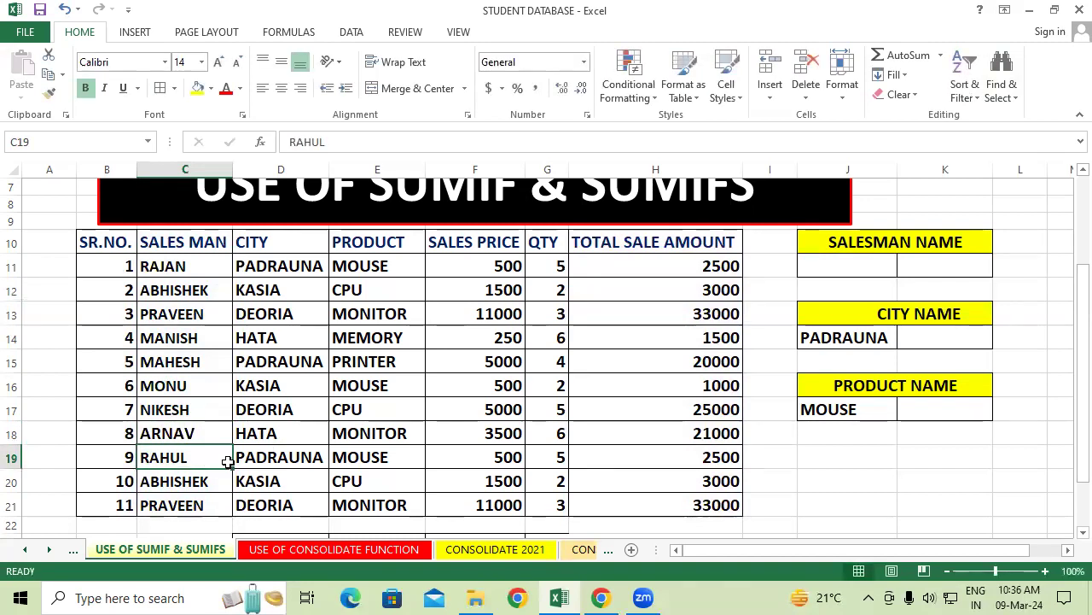
type("RAJU")
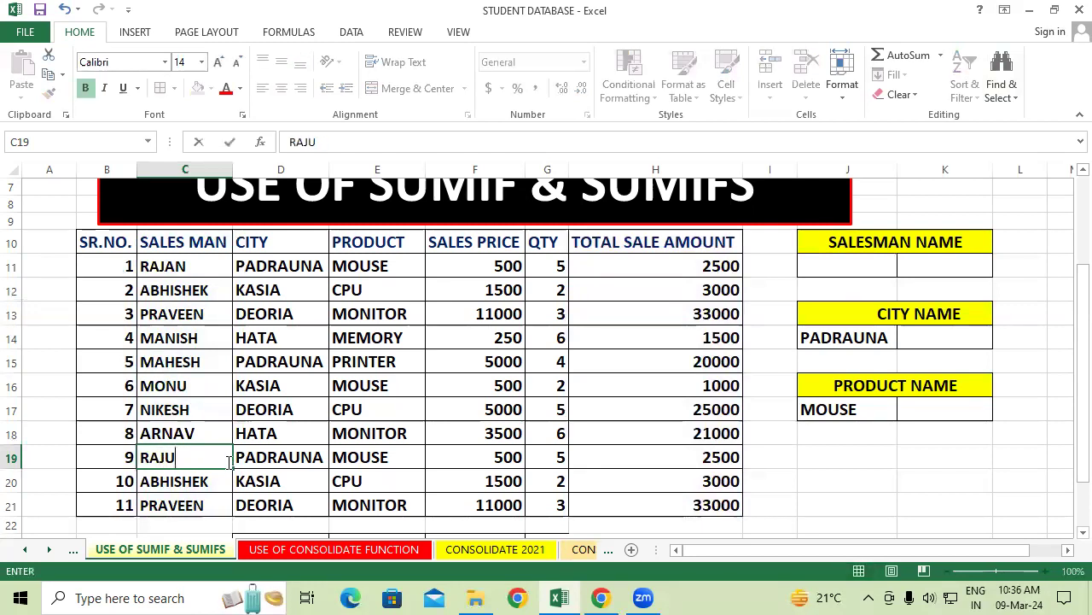
left_click(213, 483)
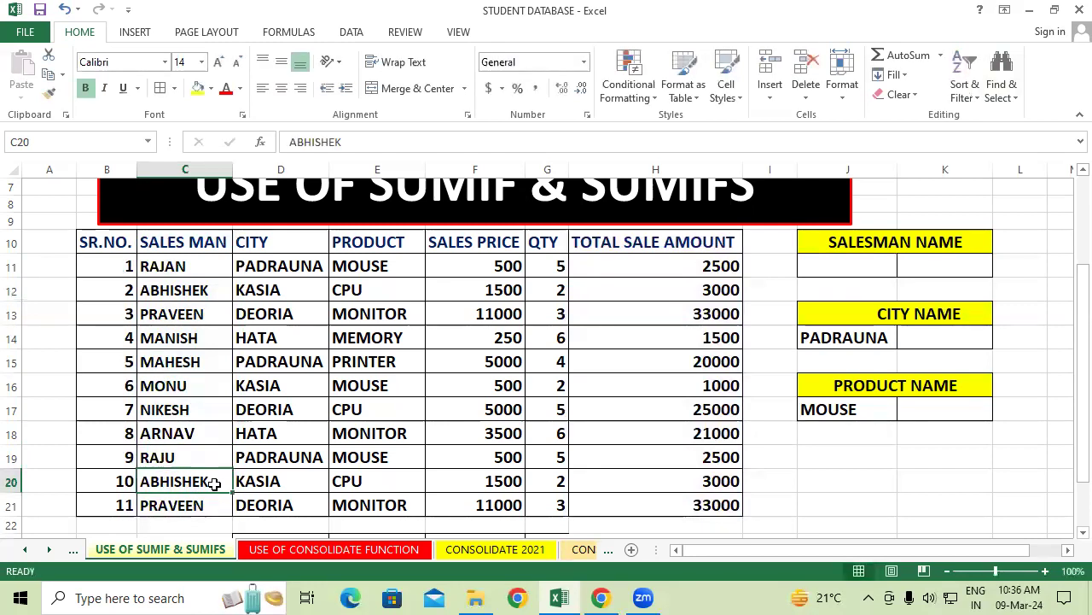
type("AMAN")
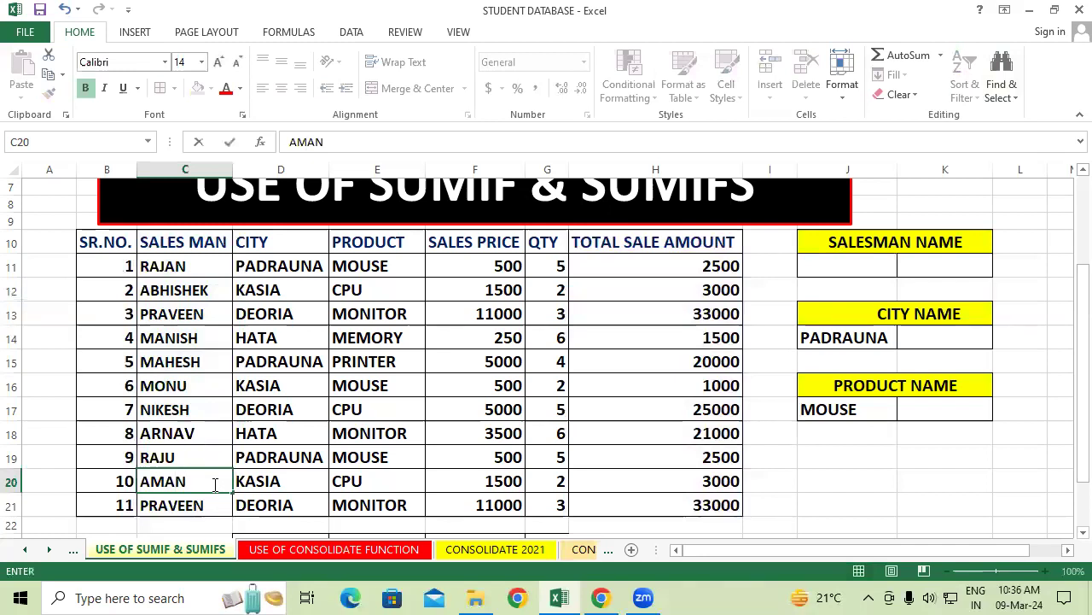
double_click(221, 505)
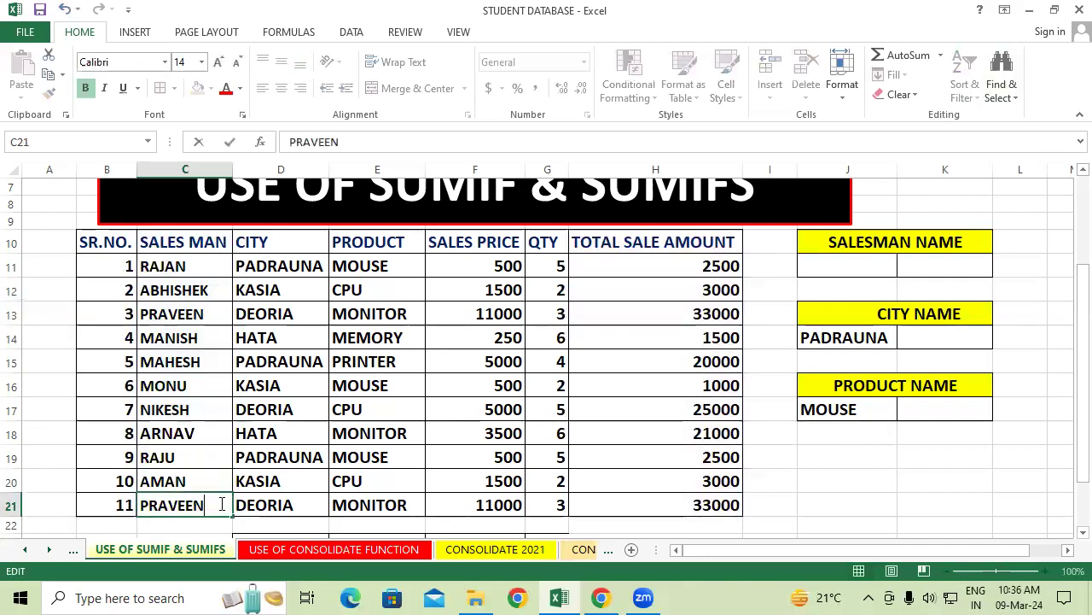
key("BackSpace")
key("BackSpace")
key("BackSpace")
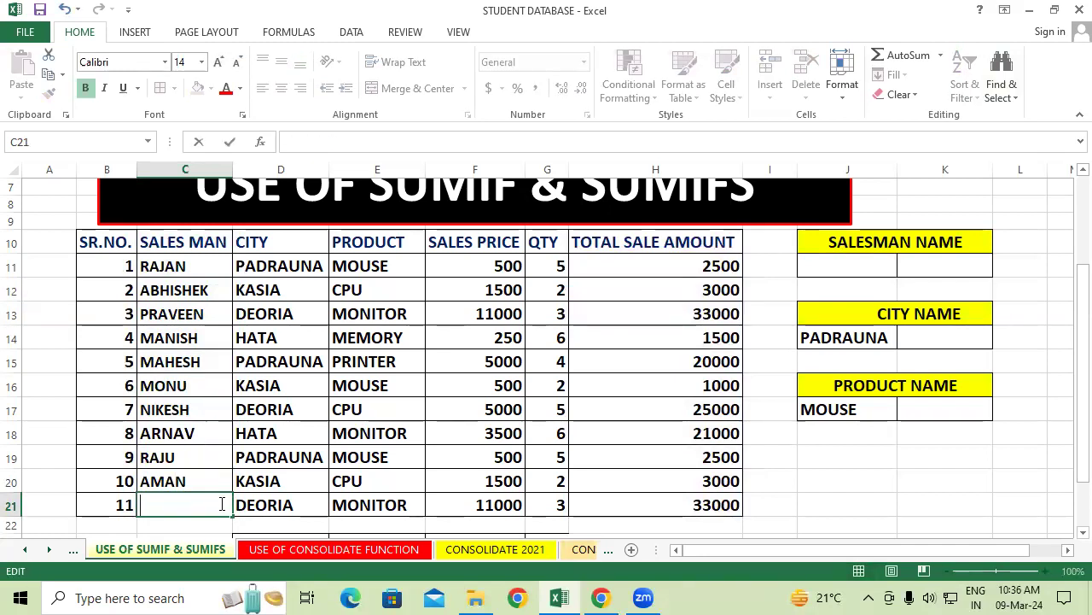
type("RAM")
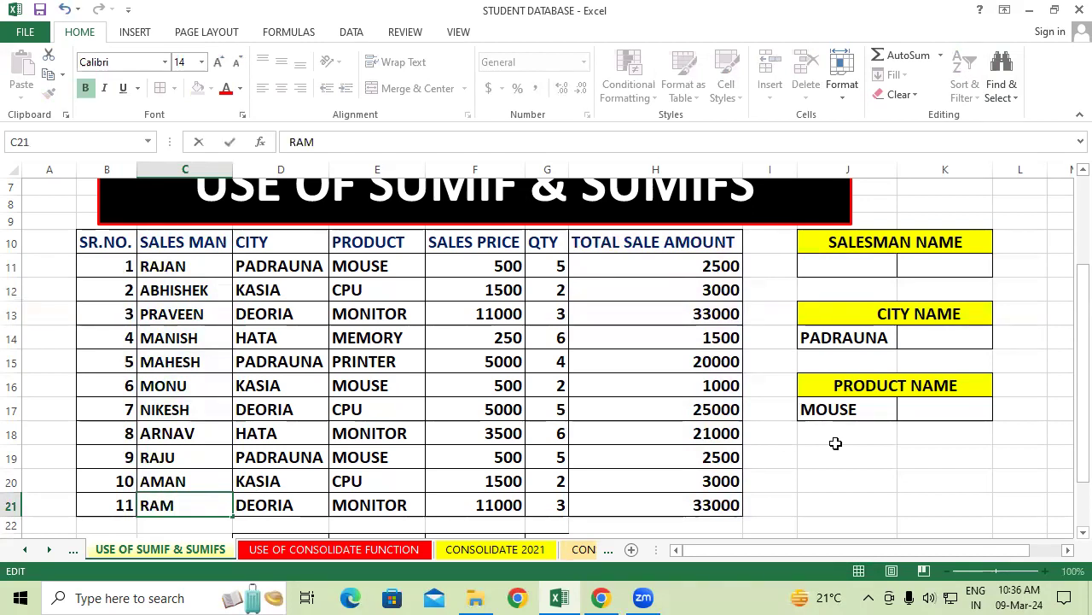
left_click(836, 442)
Step: Copy RAJAN from C11 into the salesman criterion cell J11
right_click(186, 265)
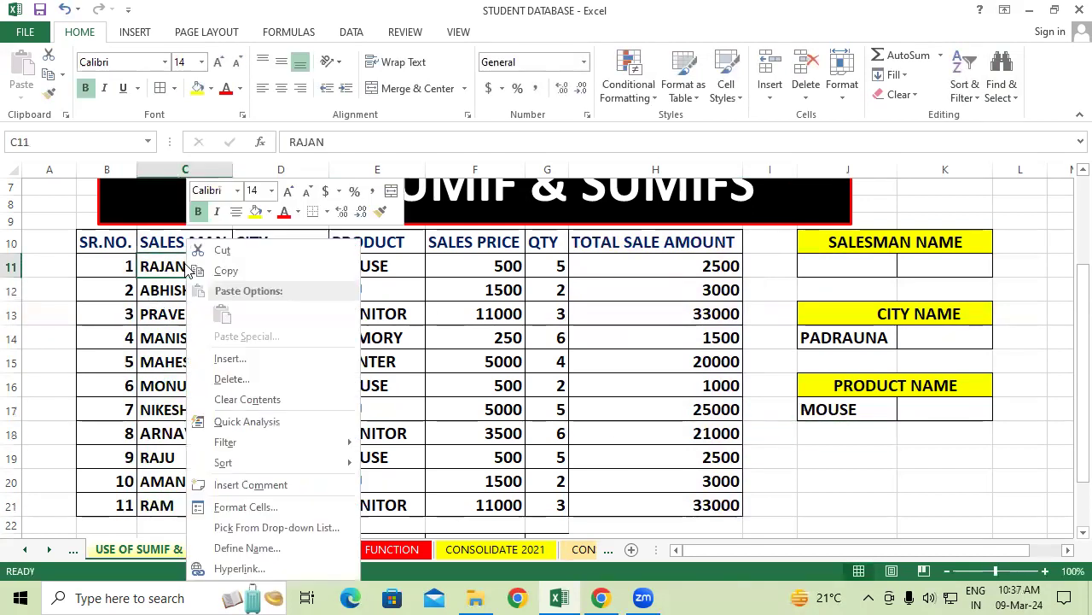
left_click(227, 271)
left_click(864, 269)
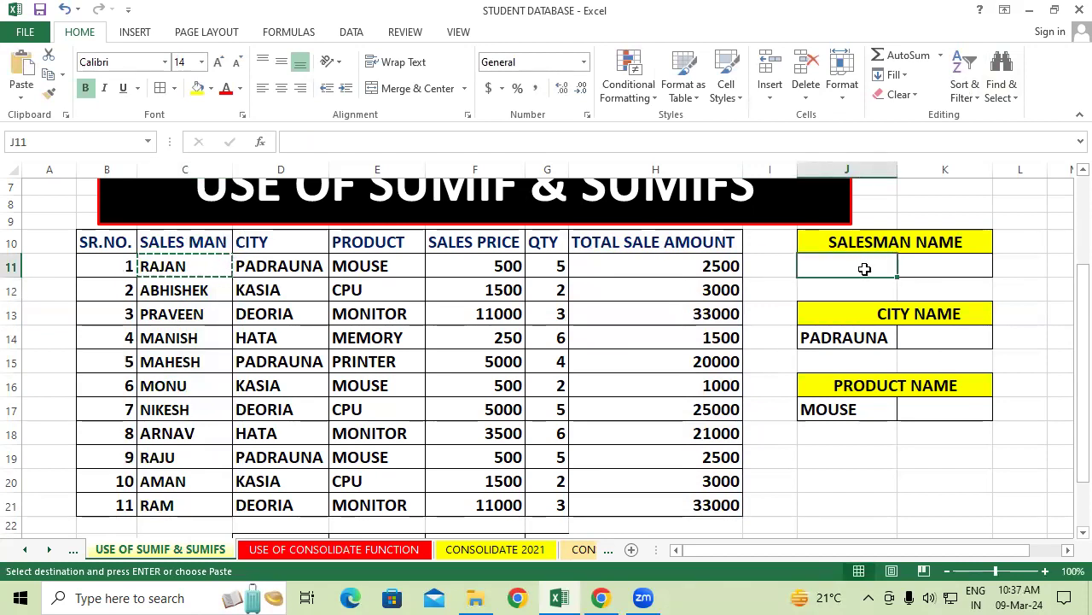
key("ctrl+v")
Step: Enter =SUMIF(C10:C21,J11,H10:H21) in K11, totalling RAJAN's sales at 2500
left_click(963, 266)
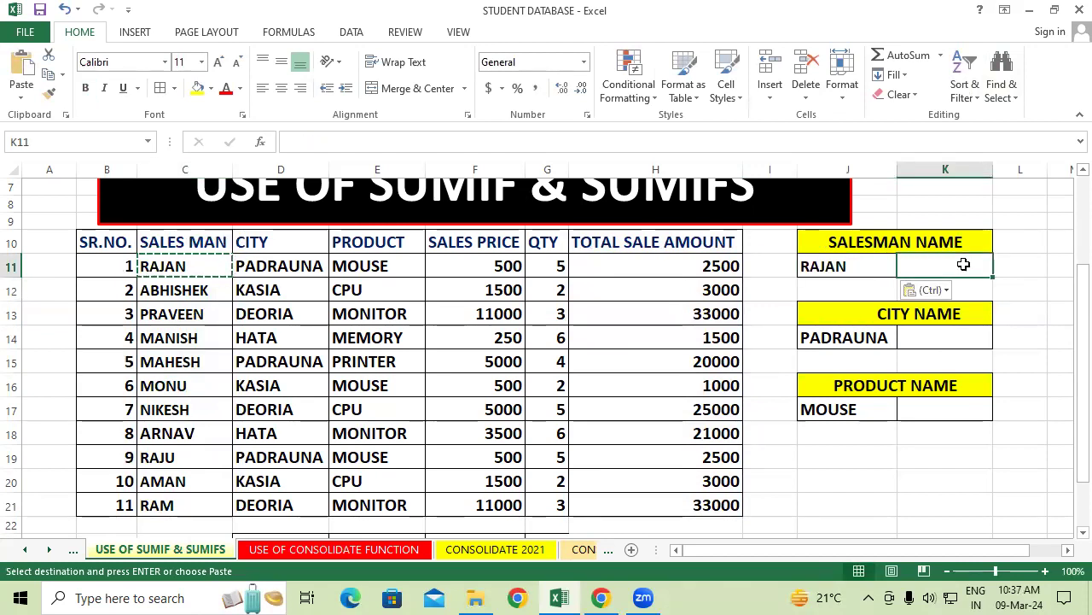
type("=SUM")
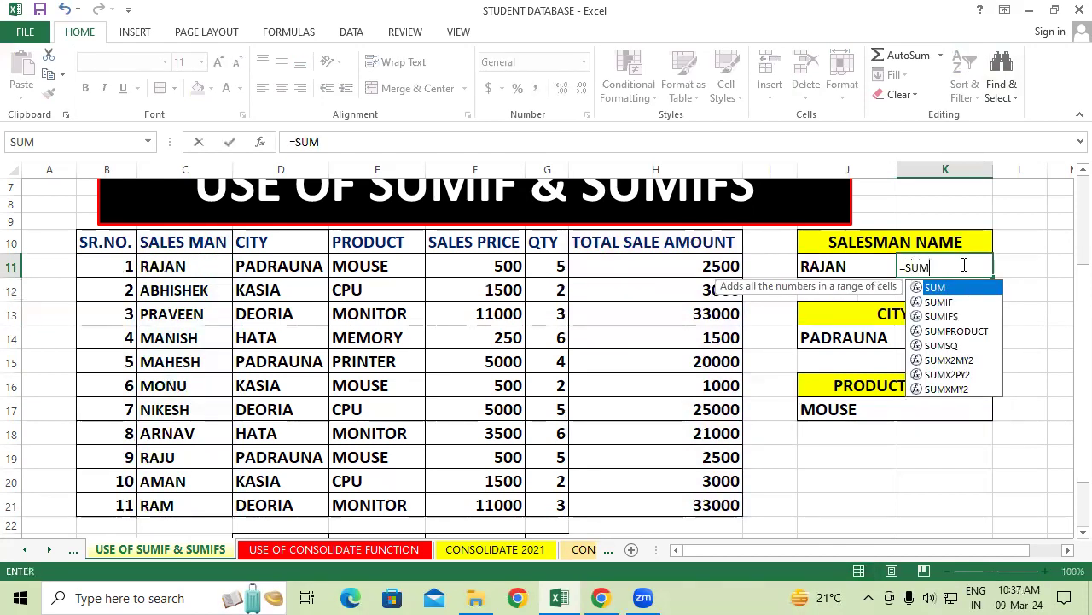
type("IF(")
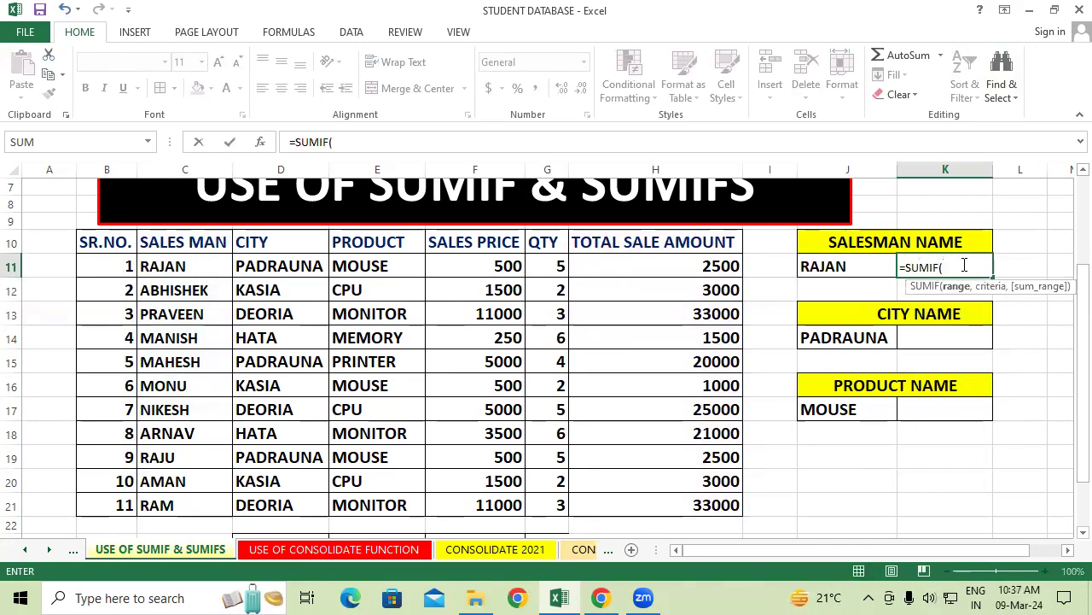
left_click_drag(195, 245, 171, 510)
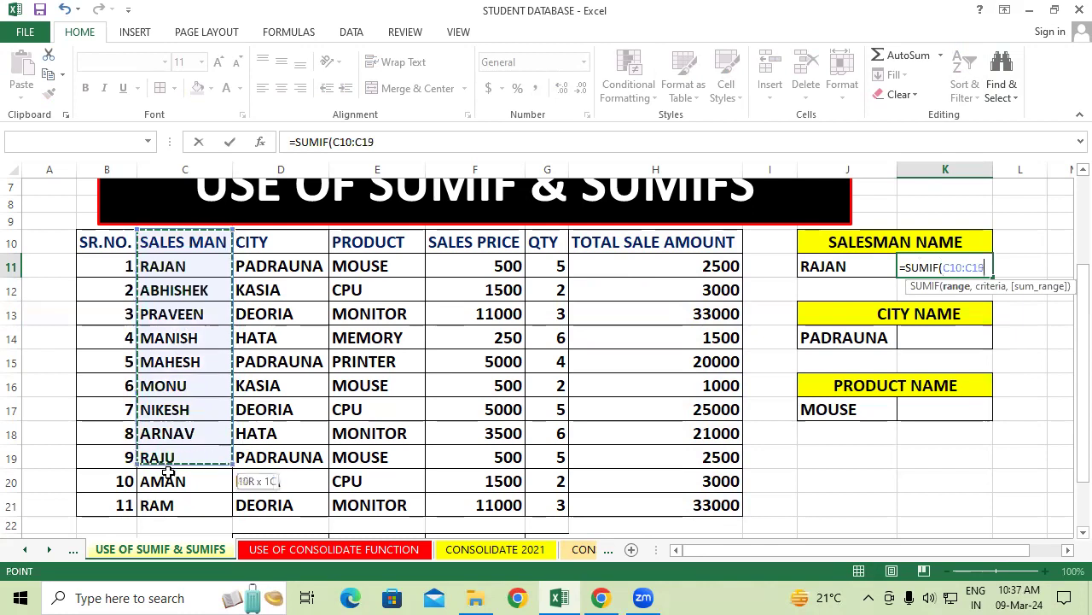
type(",")
left_click(855, 263)
type(",")
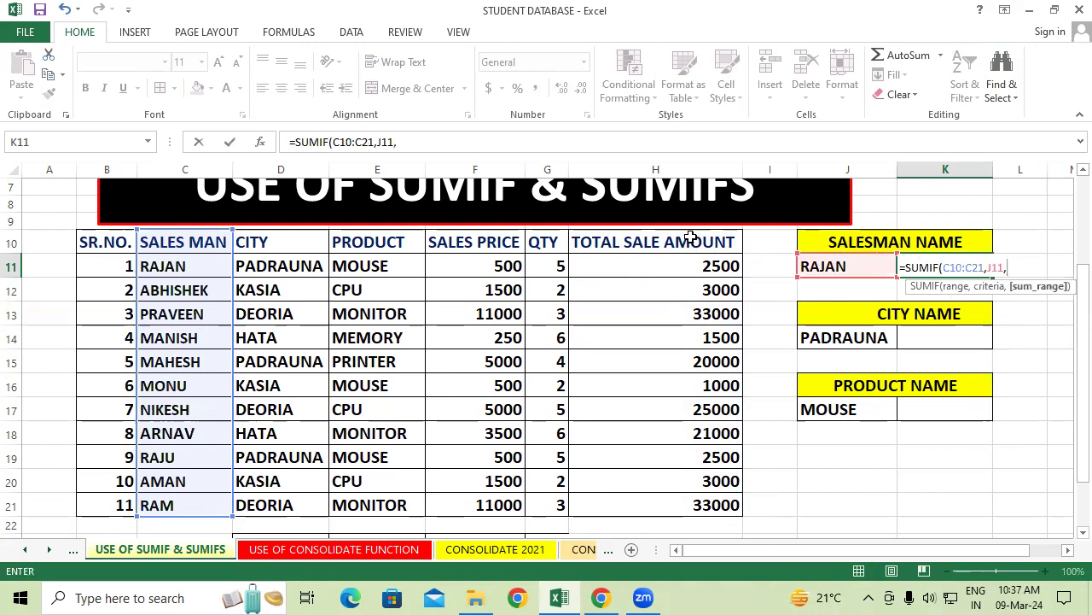
left_click_drag(692, 239, 714, 497)
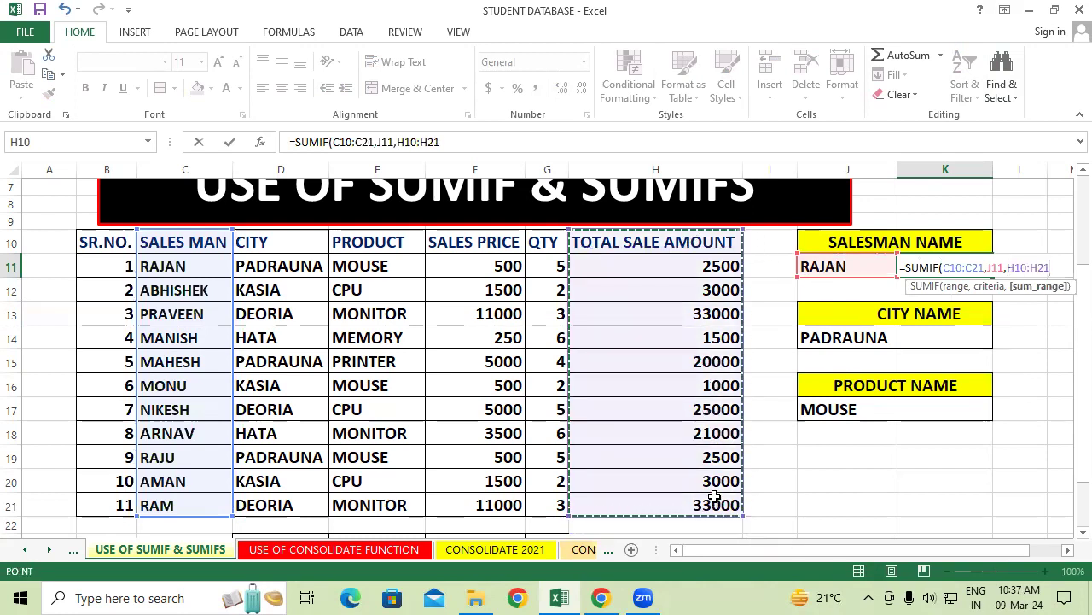
type(")")
key("Return")
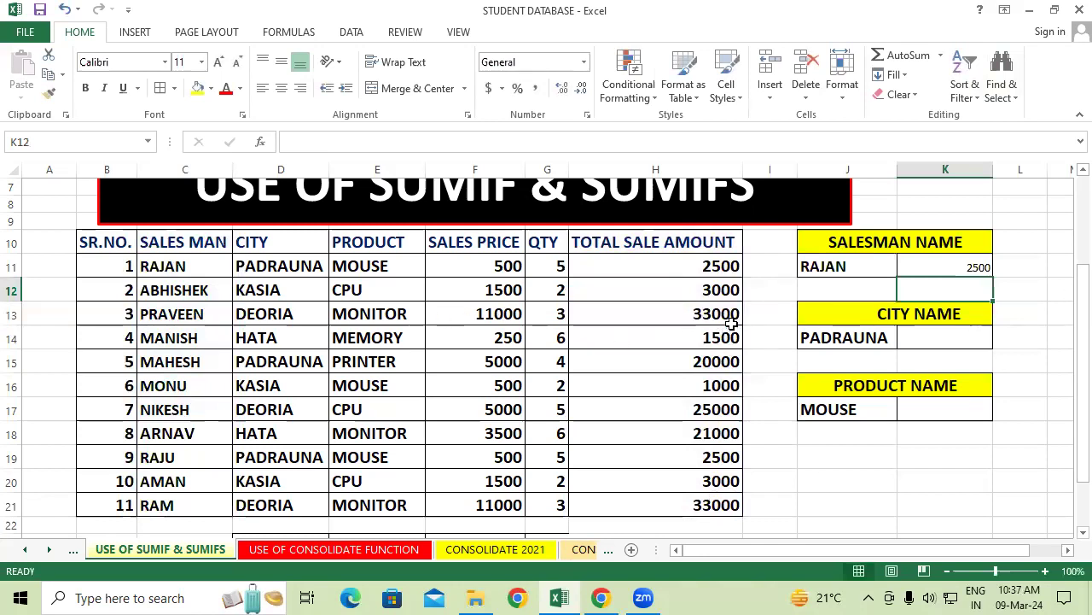
Step: Check the first sale's entries and the H15 formula, then try MONU and RAJU as salesman criterion
left_click_drag(179, 266, 670, 258)
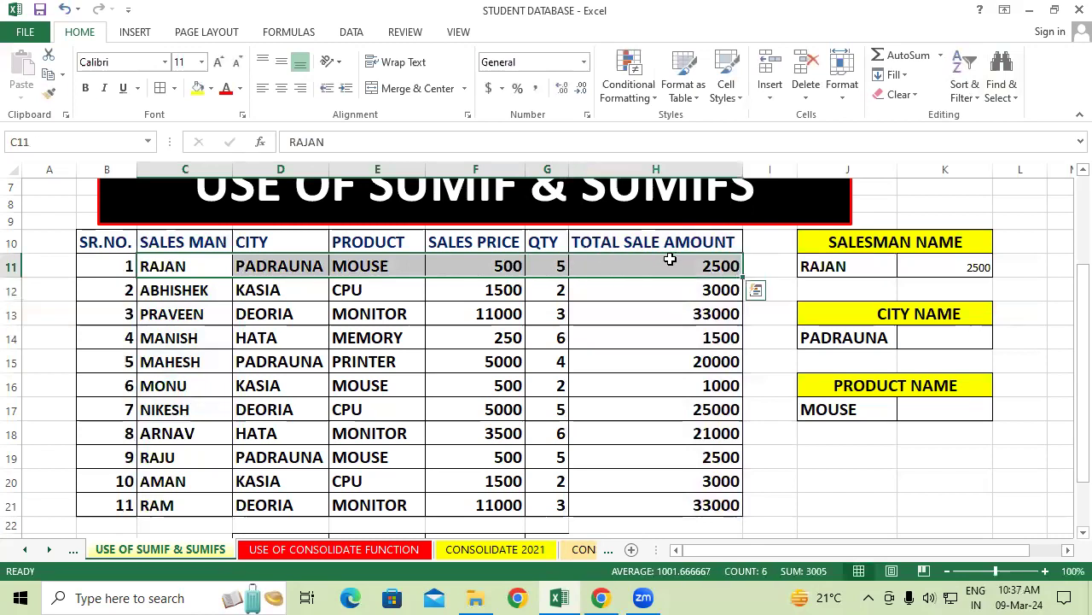
left_click(646, 354)
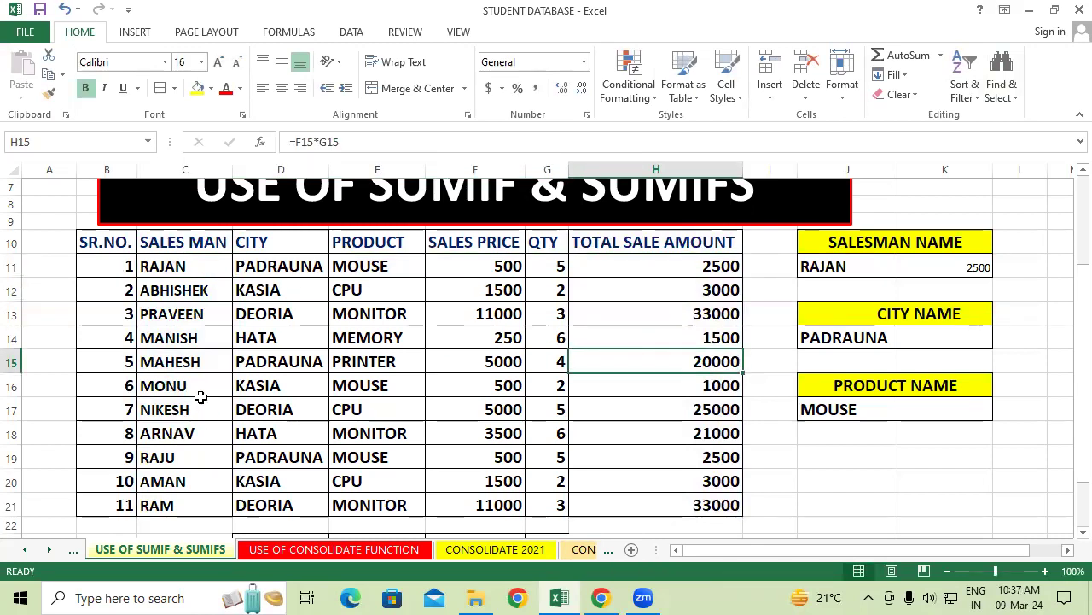
left_click(851, 265)
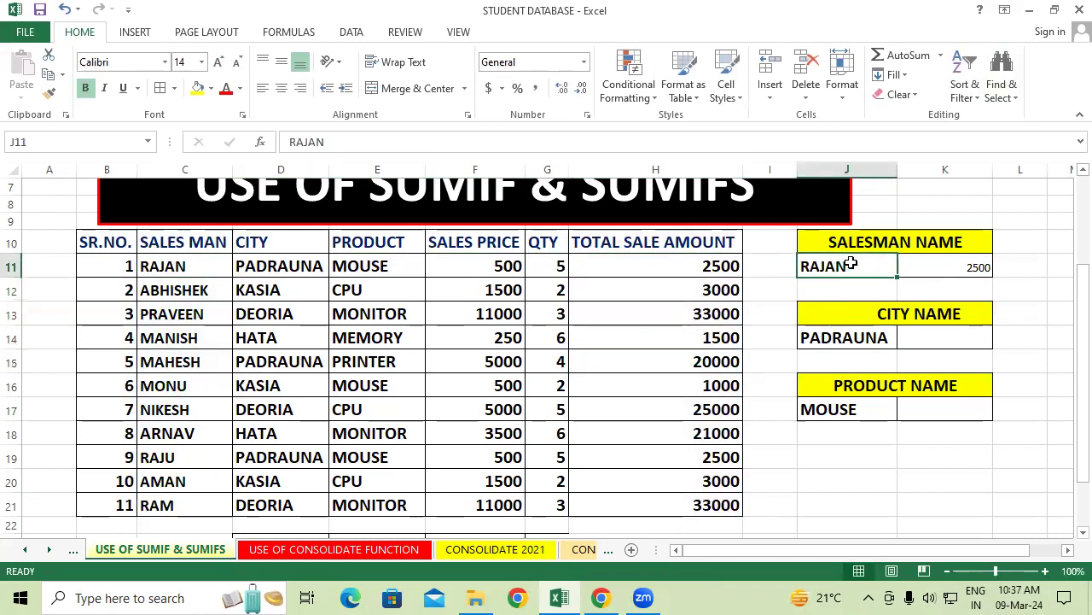
type("MONU")
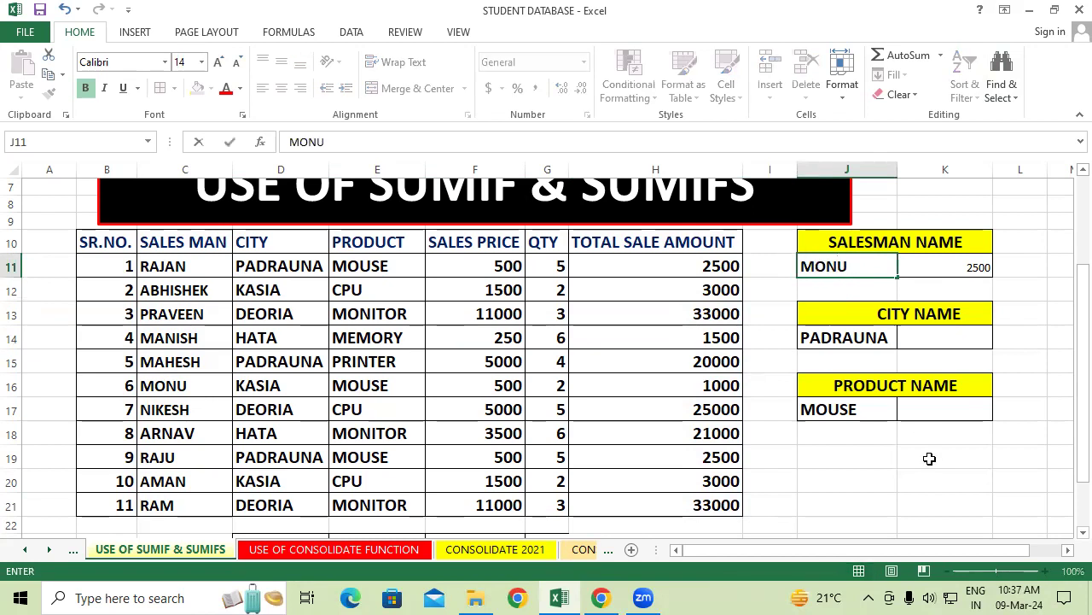
left_click(930, 458)
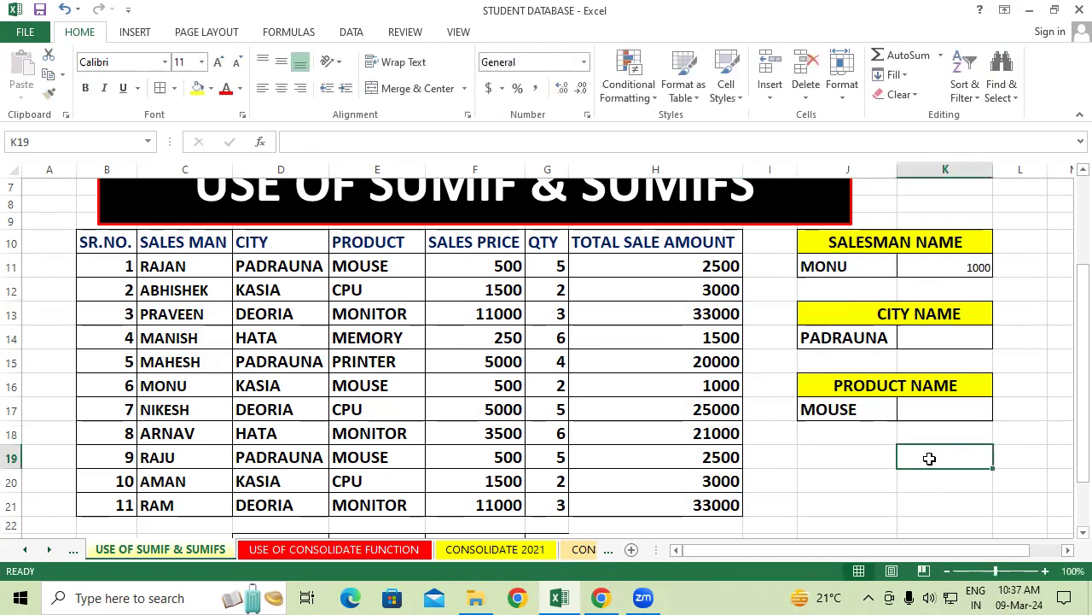
left_click(872, 267)
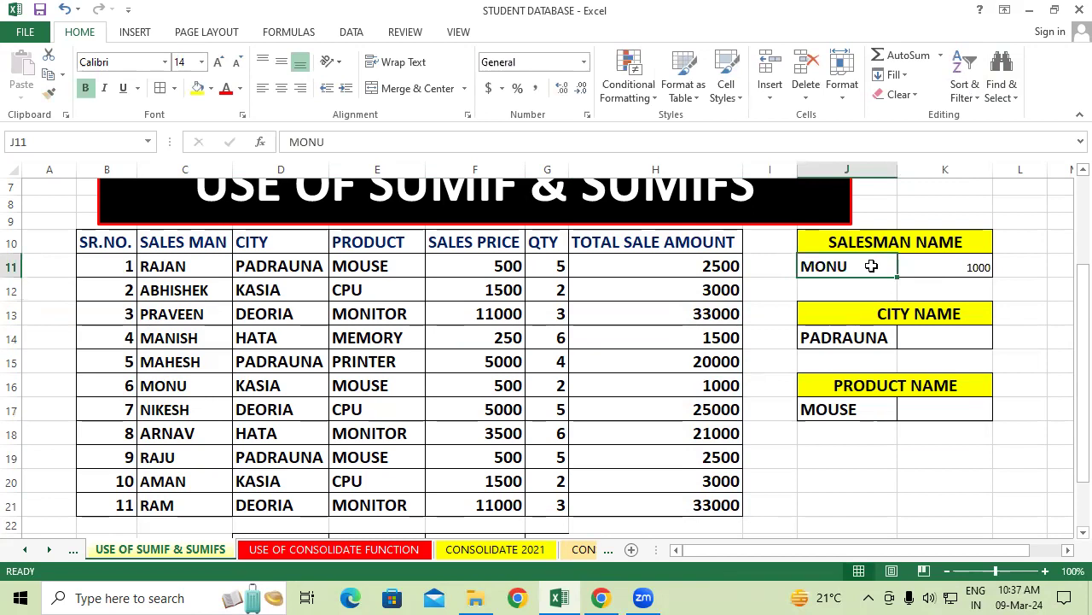
type("RAJU")
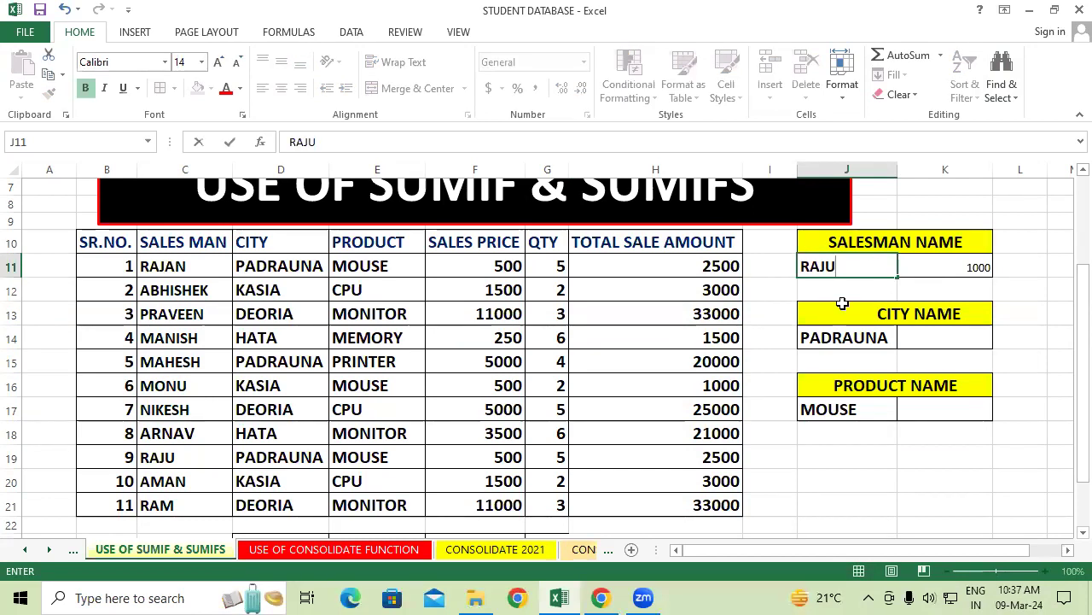
key("Return")
left_click(891, 465)
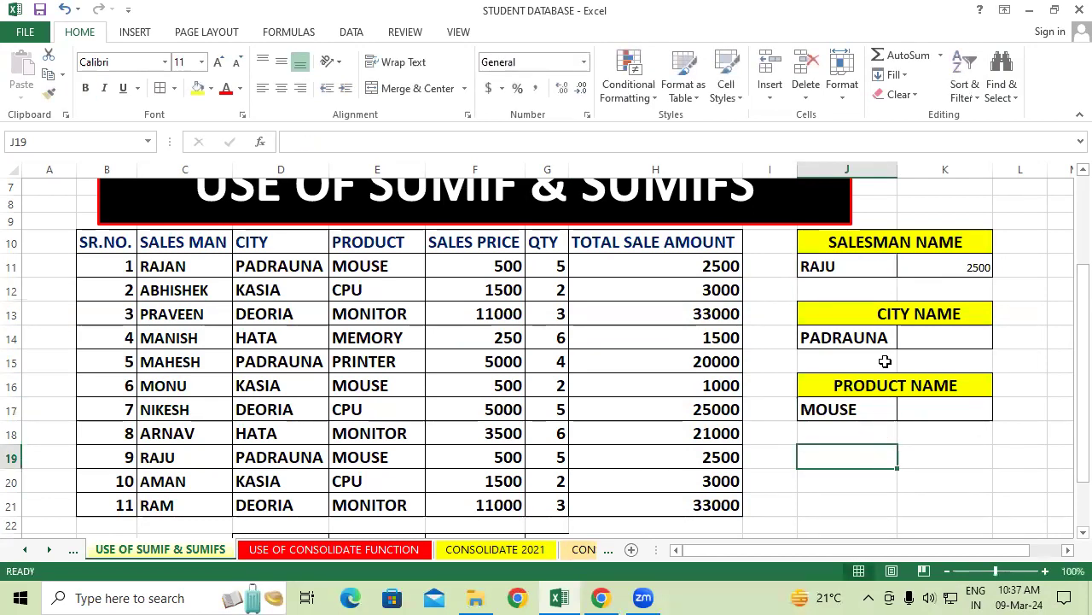
Step: Enter ARNAV as the salesman criterion and confirm its 21000 total matches row 18
left_click(845, 261)
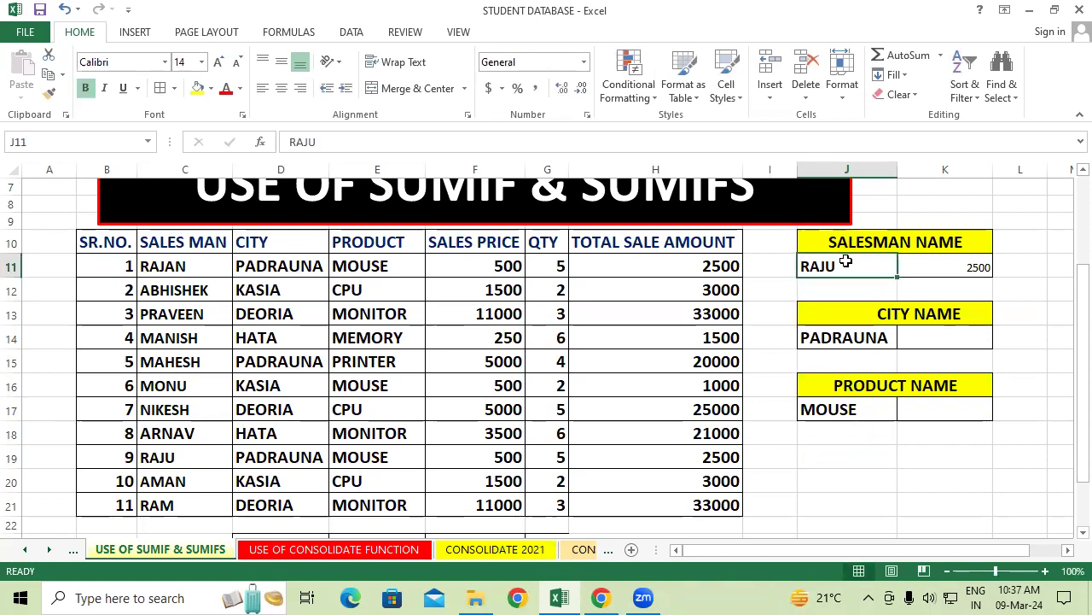
type("ARB")
key("BackSpace")
type("NAV")
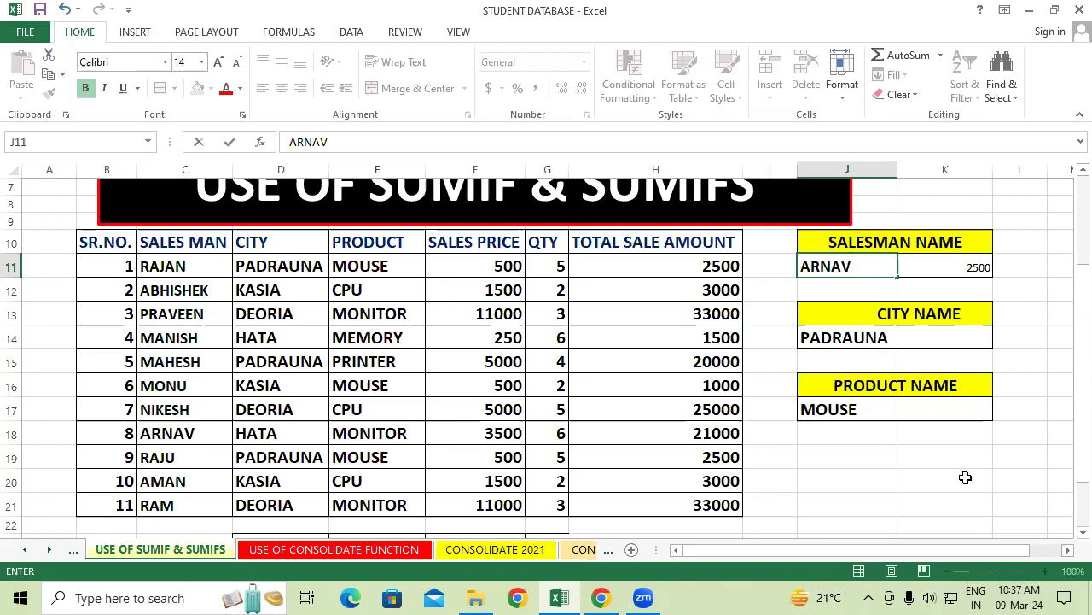
left_click(966, 477)
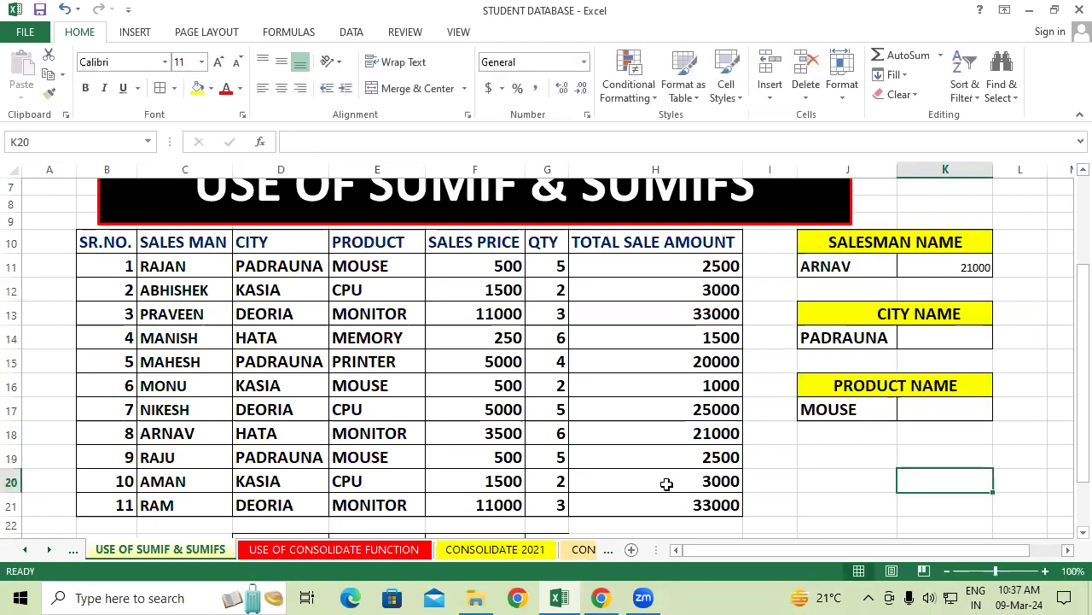
left_click(663, 442)
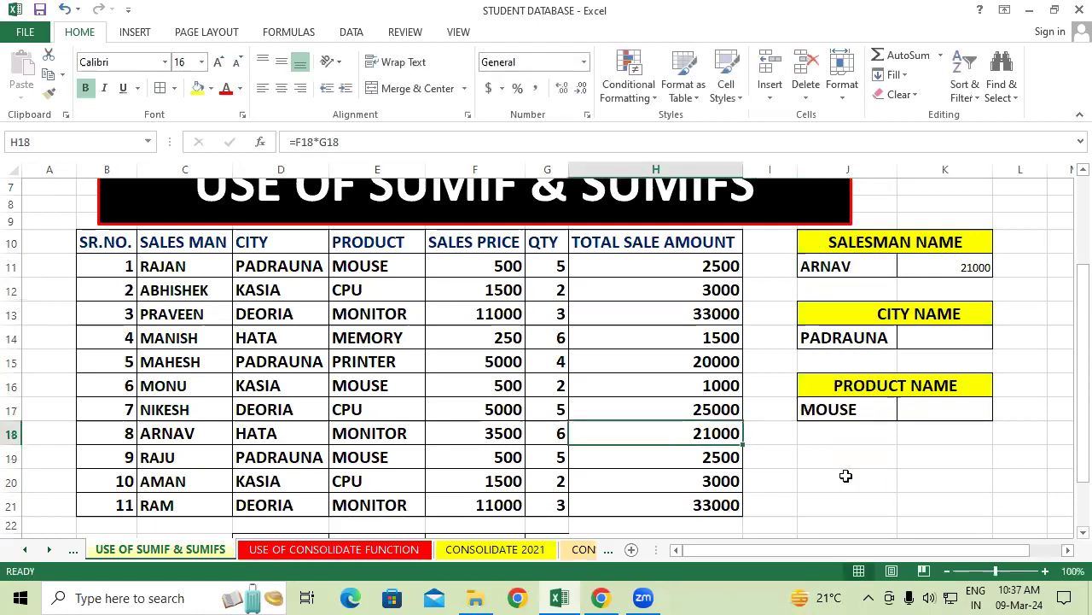
left_click(1012, 481)
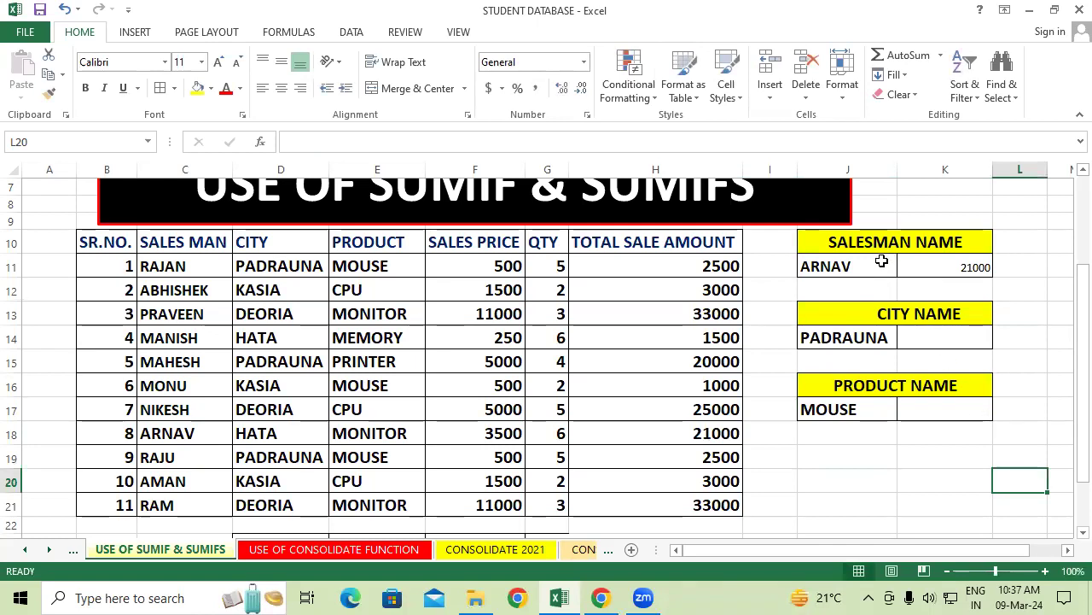
Step: Copy the MEMORY cell's formatting onto the salesman total with Format Painter
left_click(377, 342)
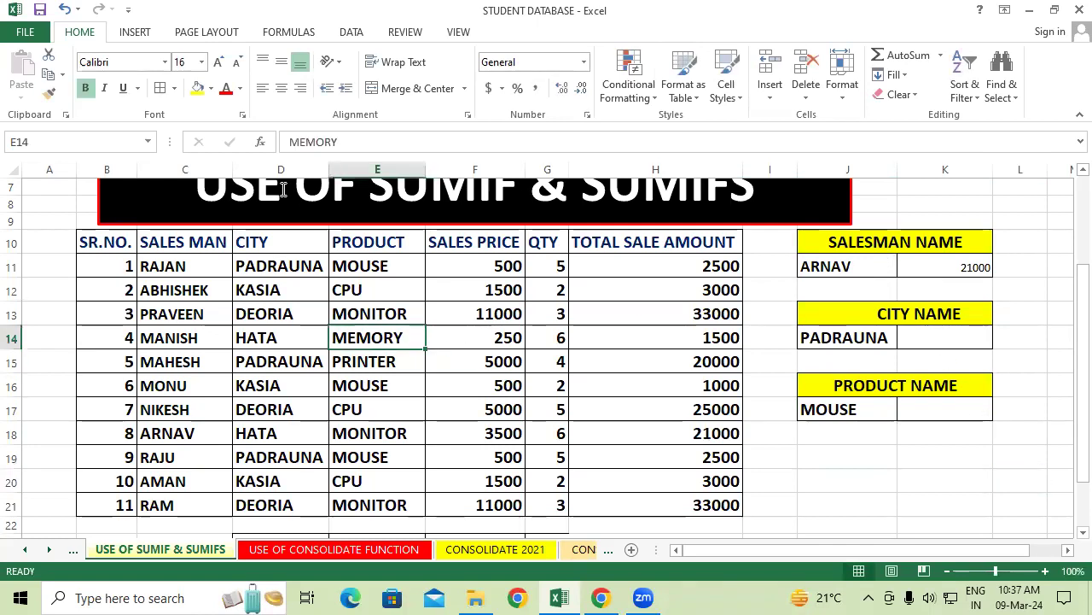
left_click(49, 92)
left_click(967, 271)
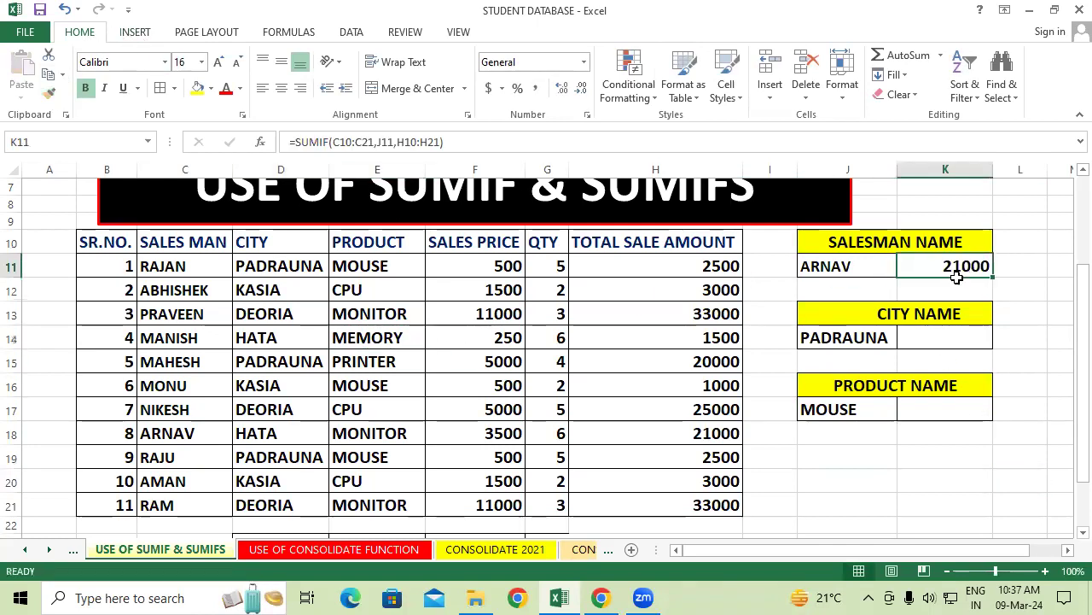
left_click(902, 452)
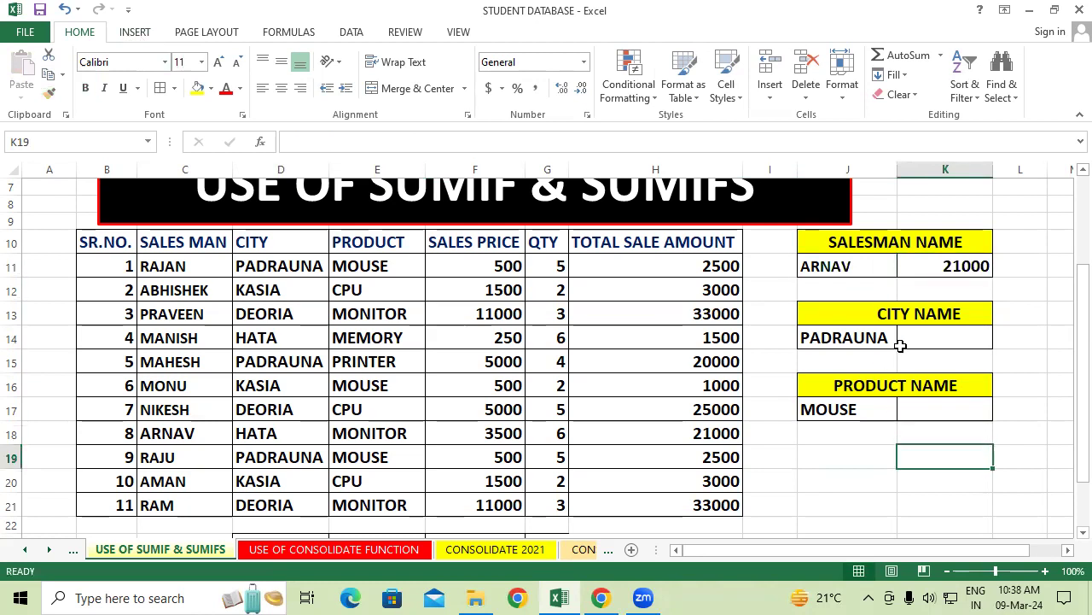
left_click(932, 341)
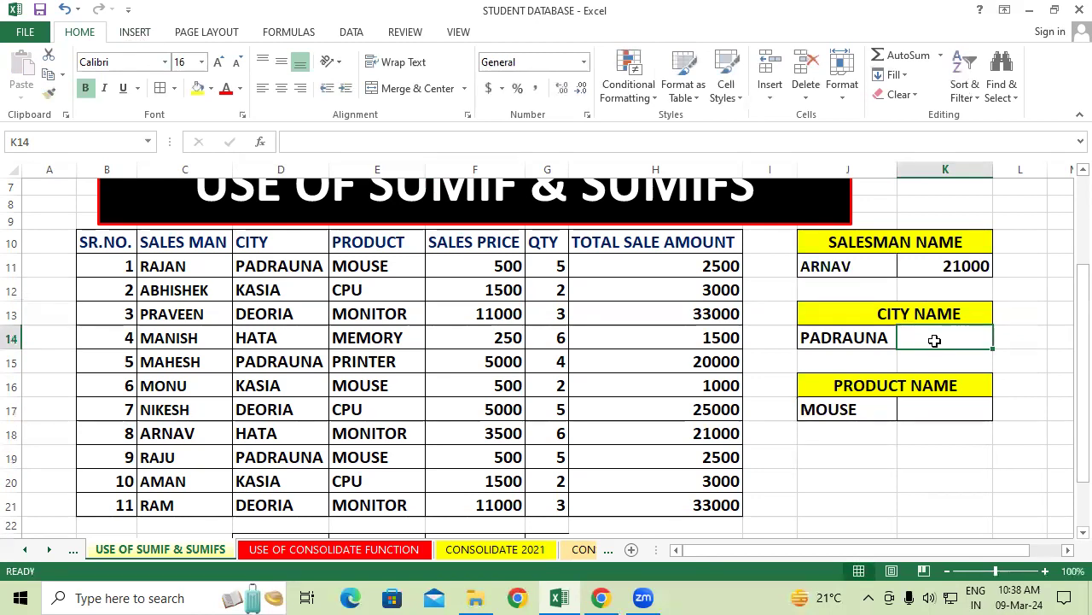
left_click(701, 266)
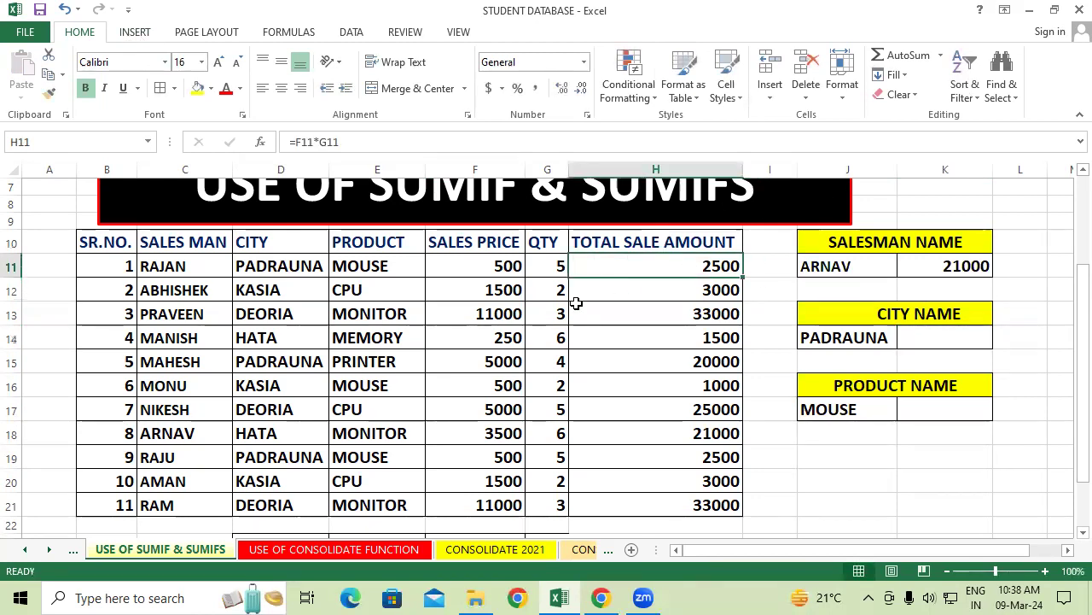
left_click(702, 362)
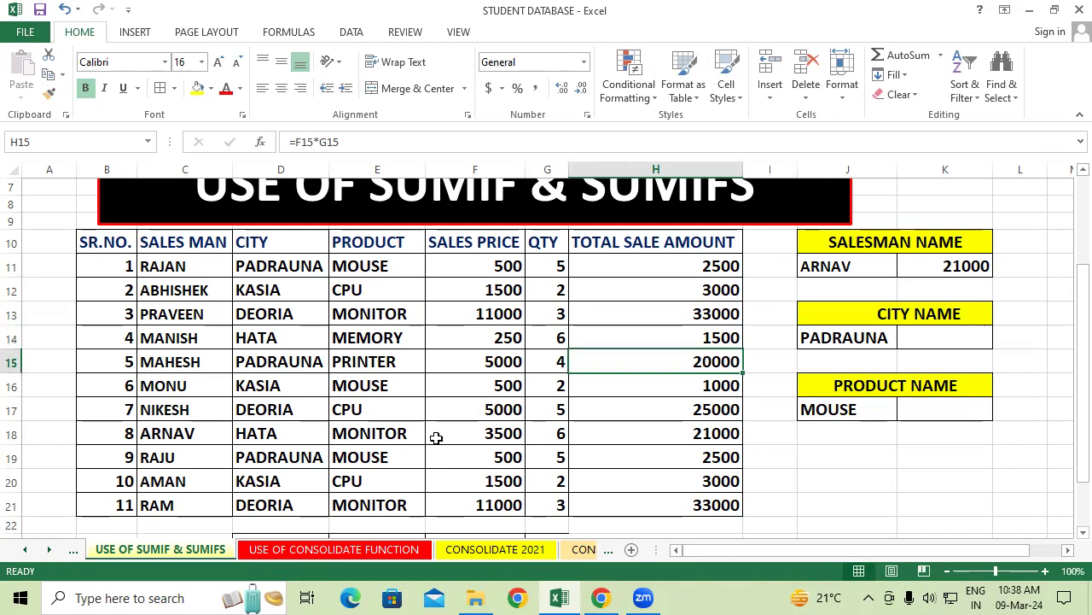
left_click(705, 457)
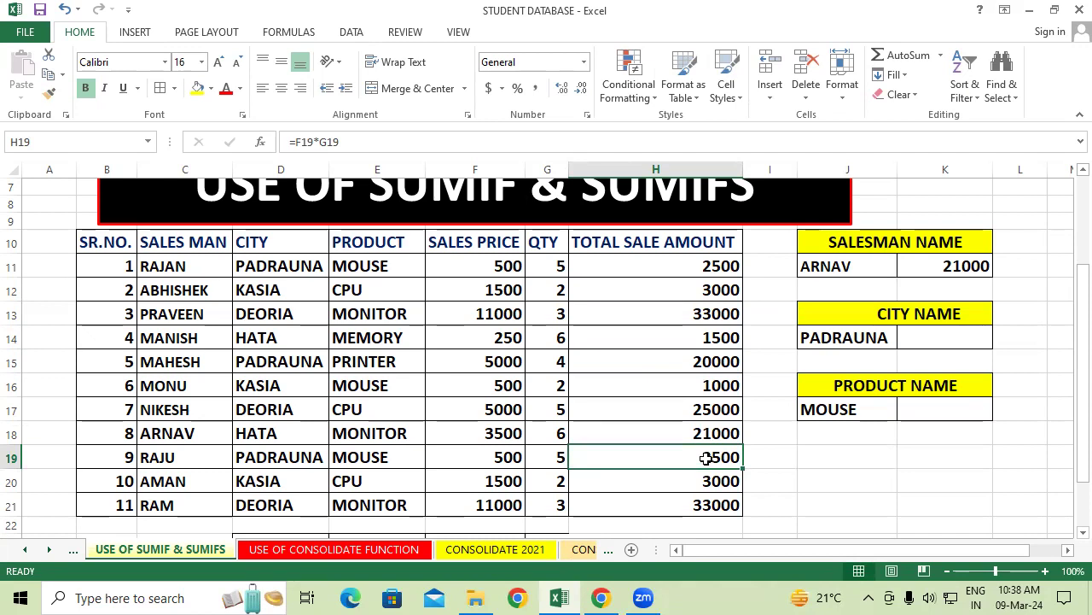
left_click(884, 486)
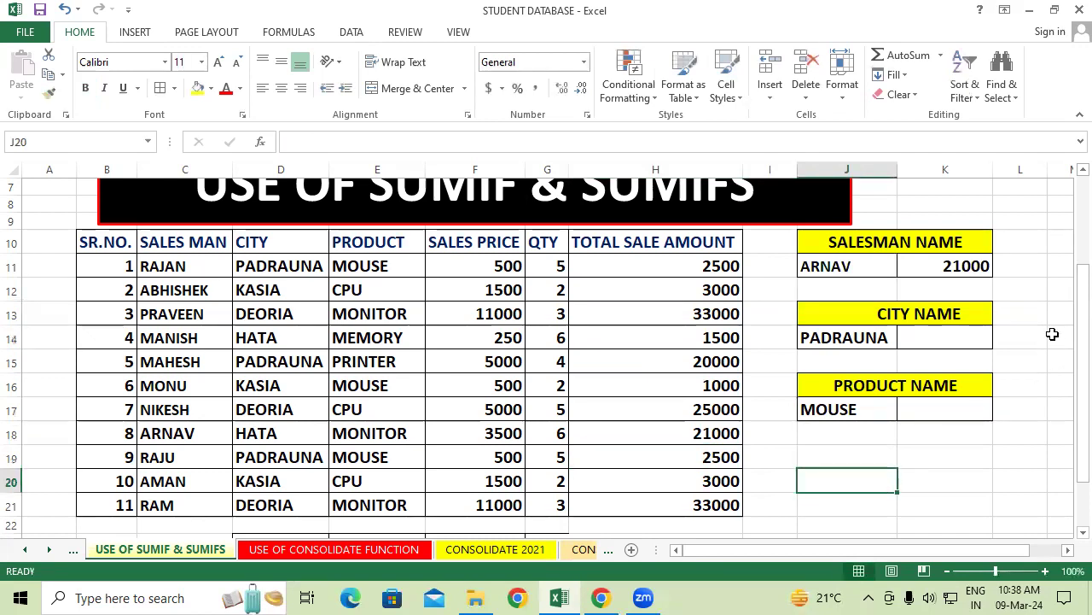
Step: Enter =SUMIF(D10:D21,J14,H10:H21) beside PADRAUNA, giving a city total of 25000
left_click(953, 329)
type("=")
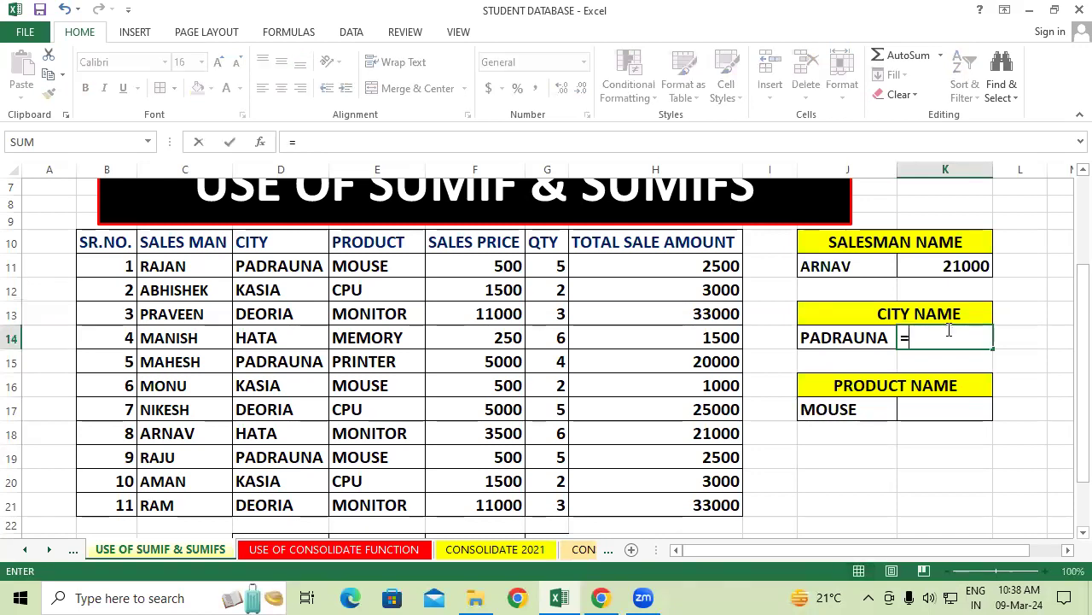
type("SUMIF(")
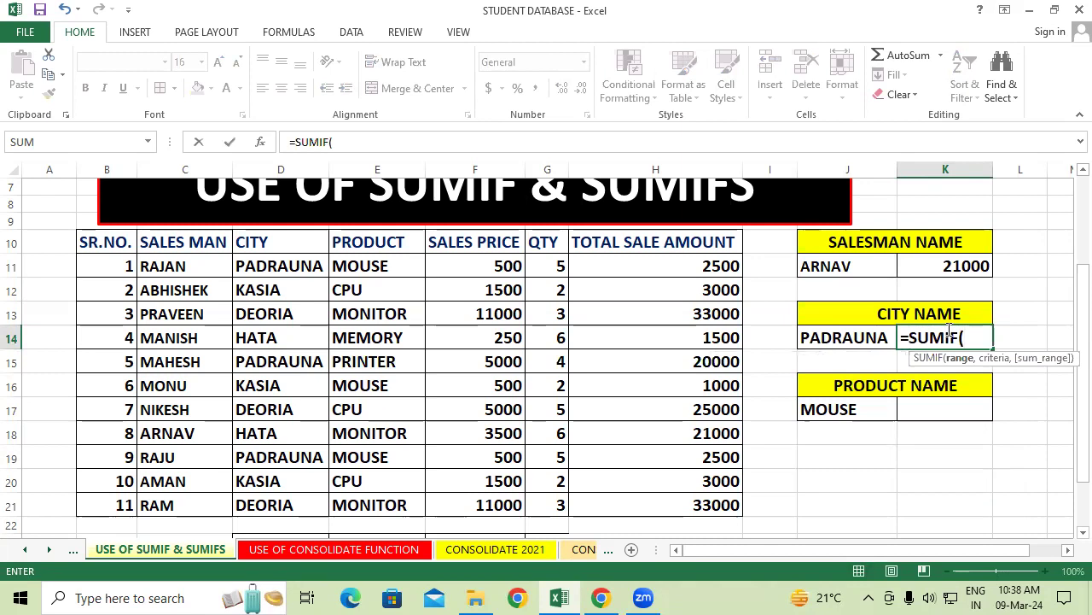
left_click_drag(307, 247, 281, 505)
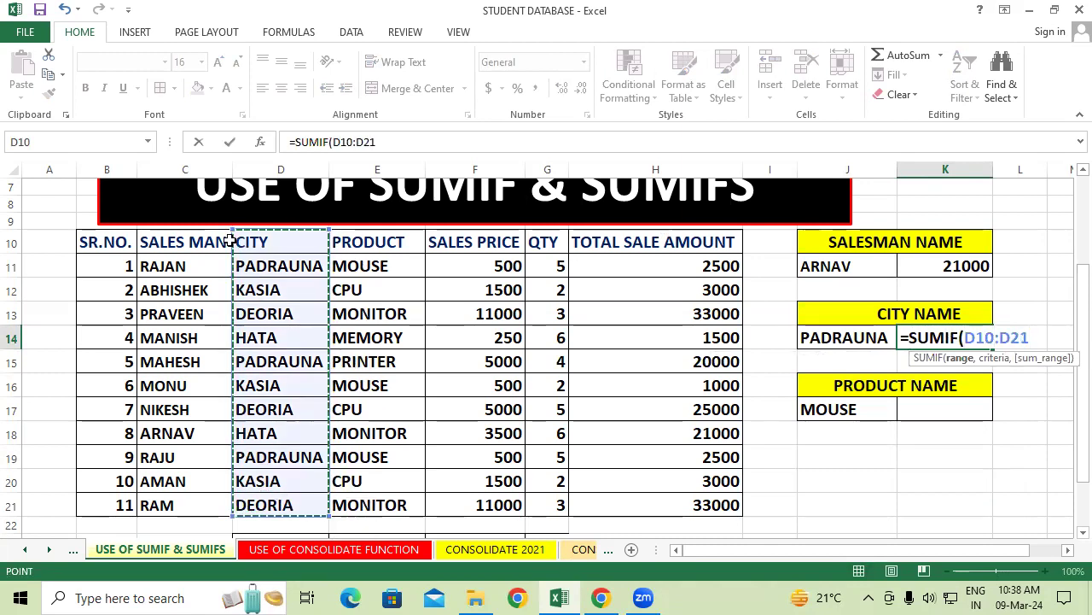
type(",")
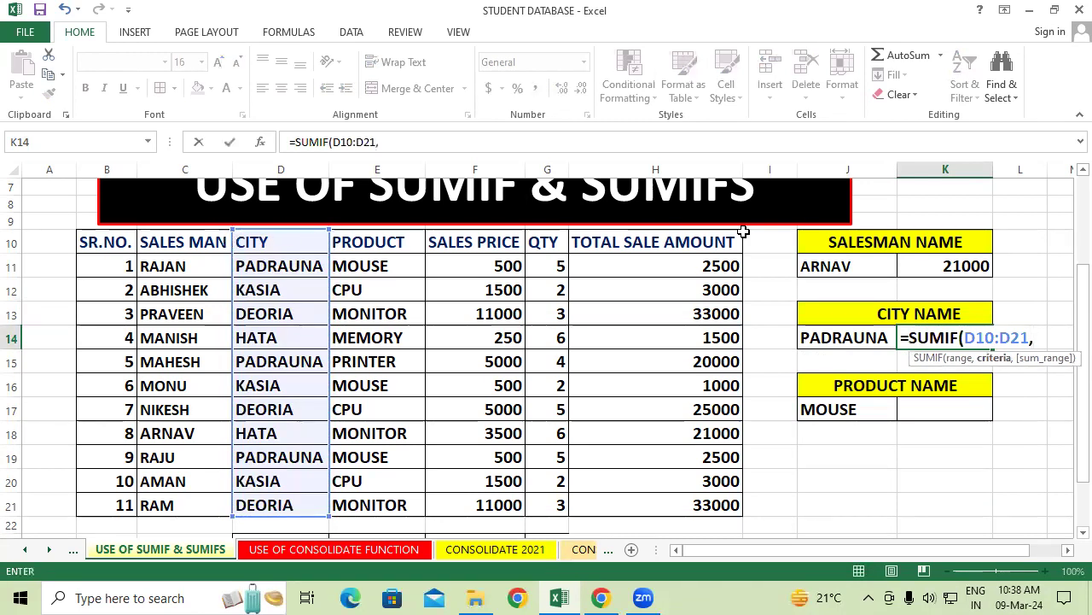
left_click(821, 338)
type(",")
left_click(659, 242)
left_click_drag(665, 291, 659, 506)
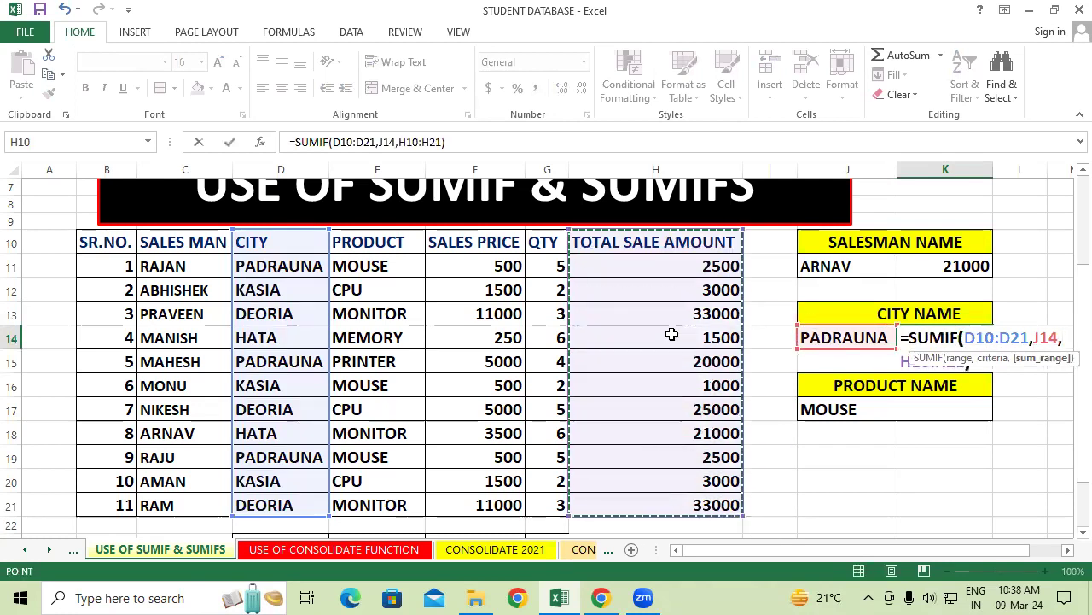
key("Return")
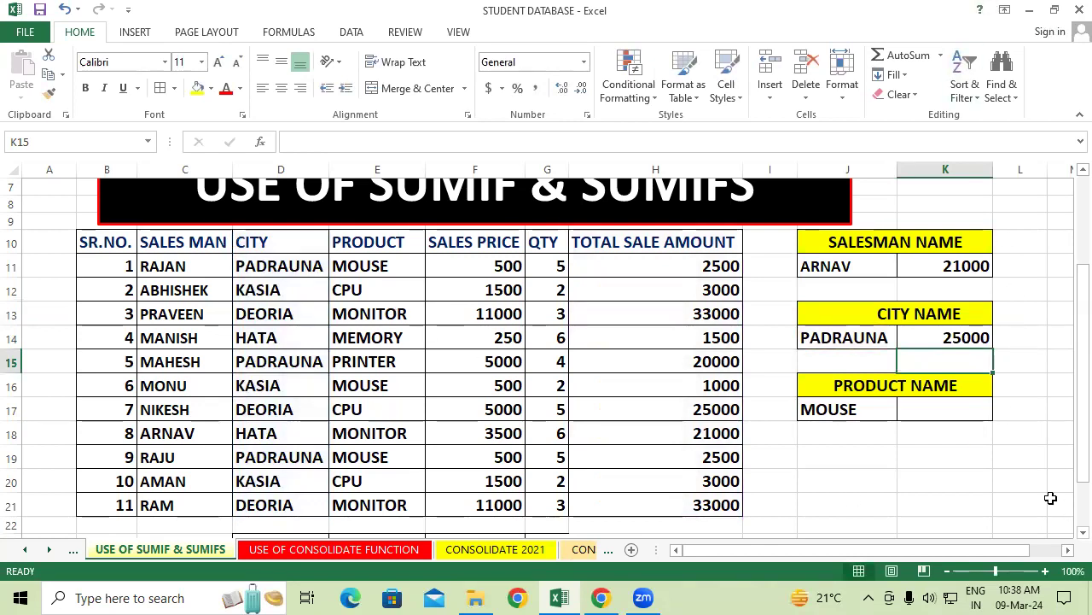
left_click(913, 480)
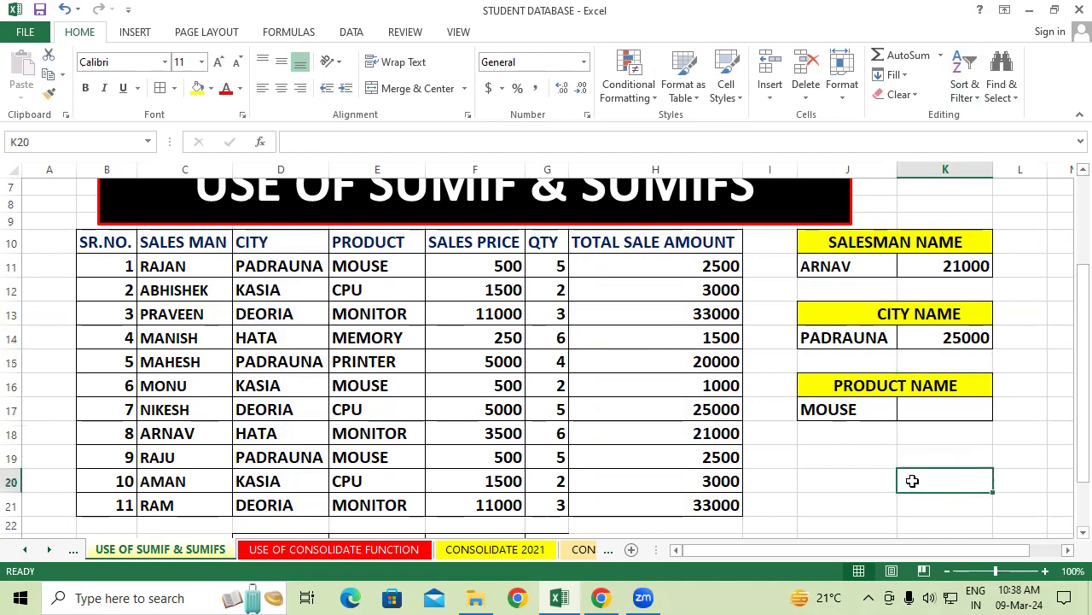
left_click(703, 365)
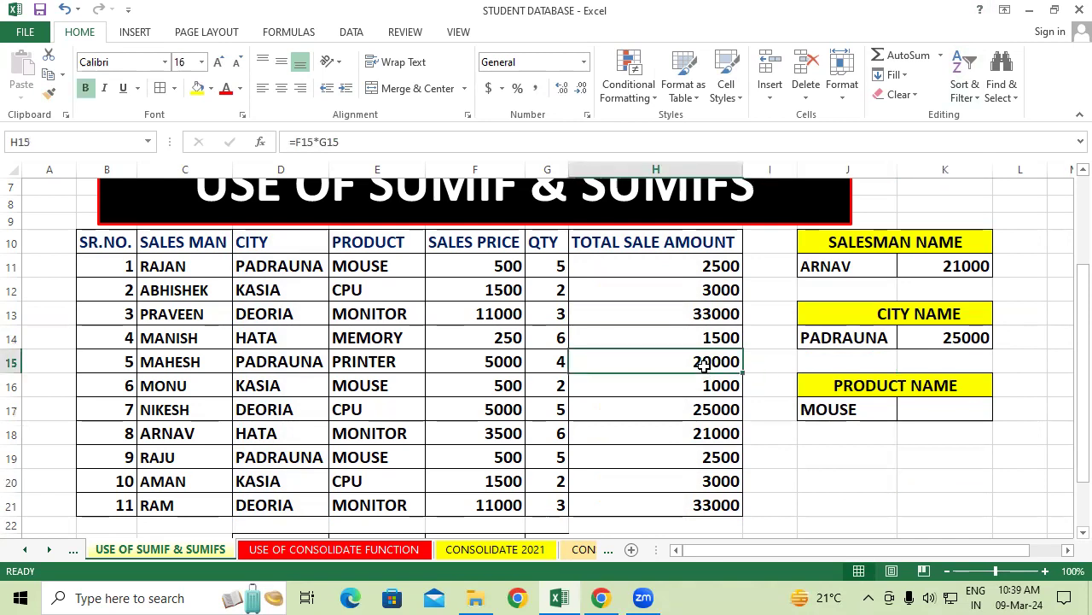
left_click(704, 273)
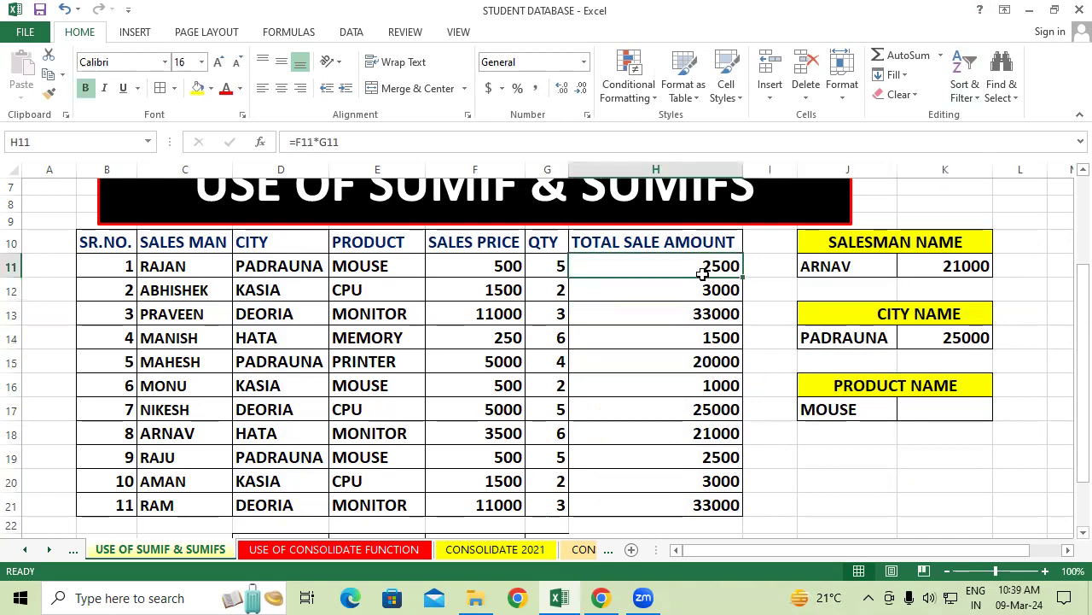
left_click(724, 456)
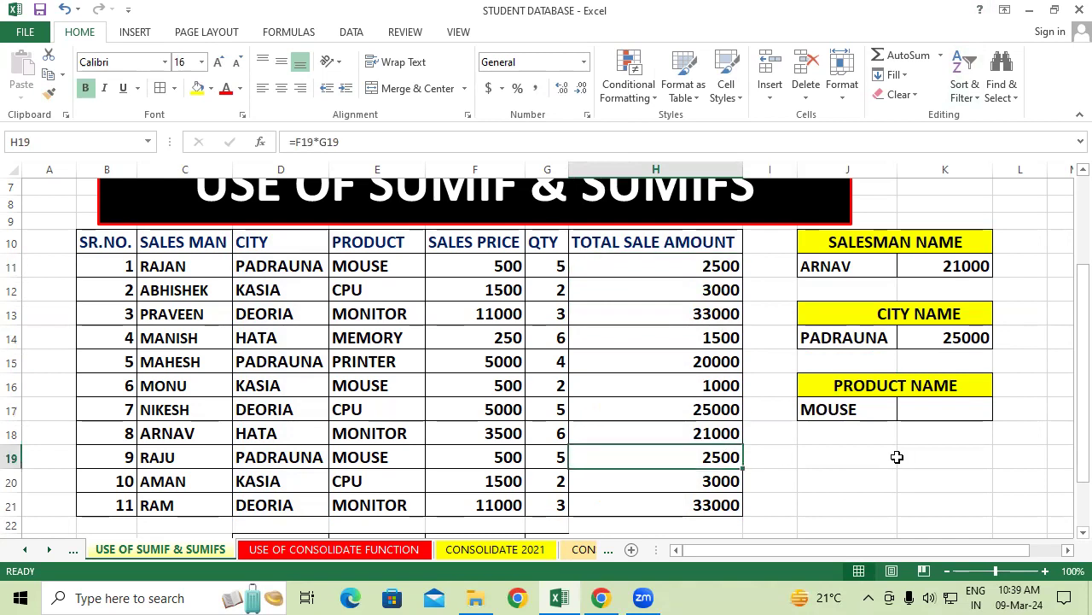
left_click(807, 338)
type("KASIA")
left_click(931, 457)
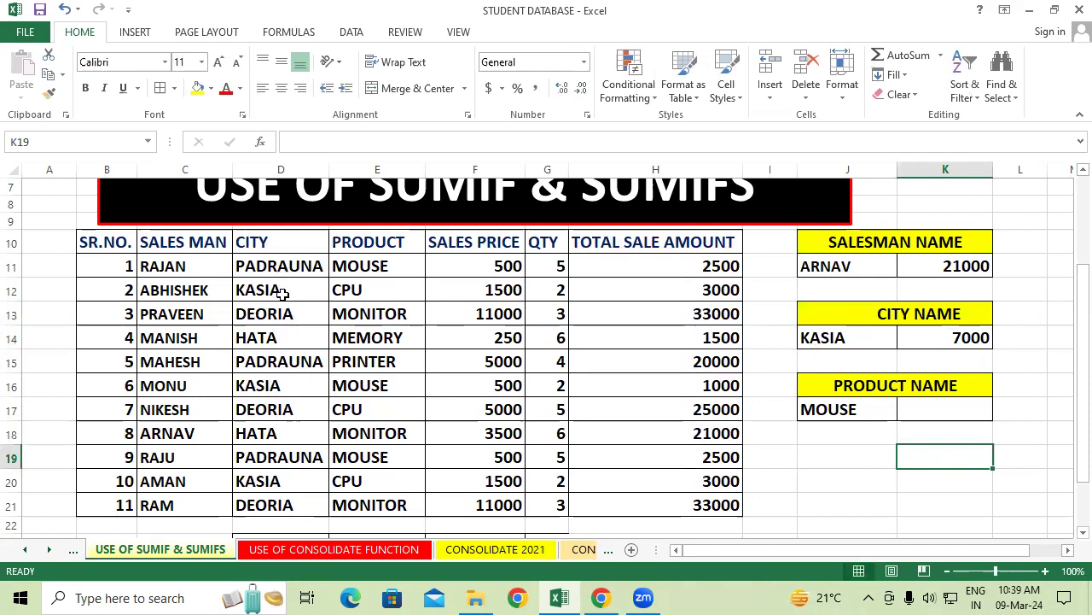
left_click_drag(282, 292, 684, 285)
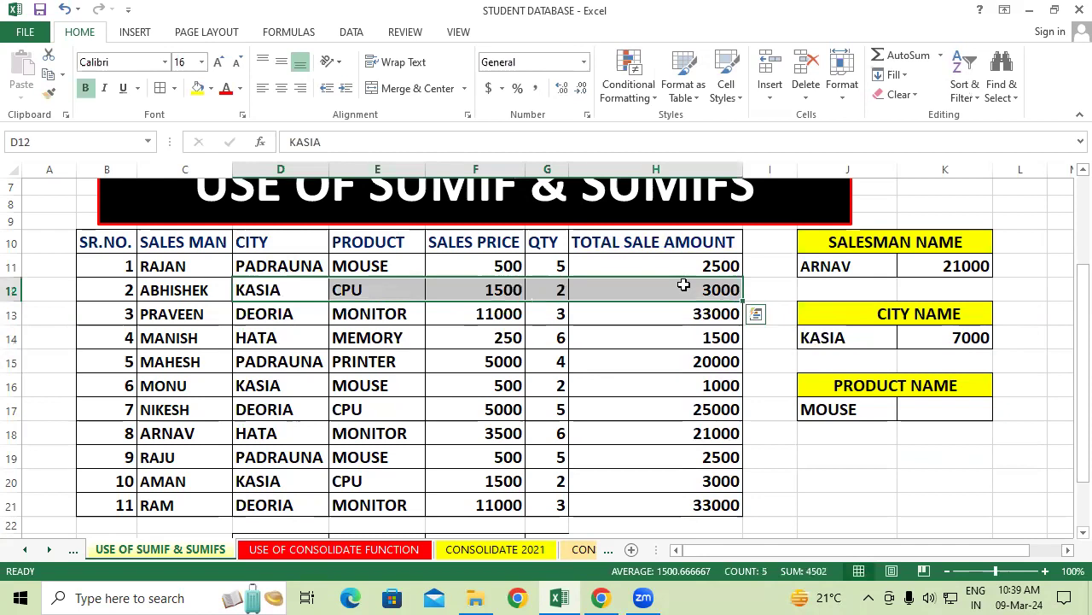
left_click_drag(297, 386, 664, 389)
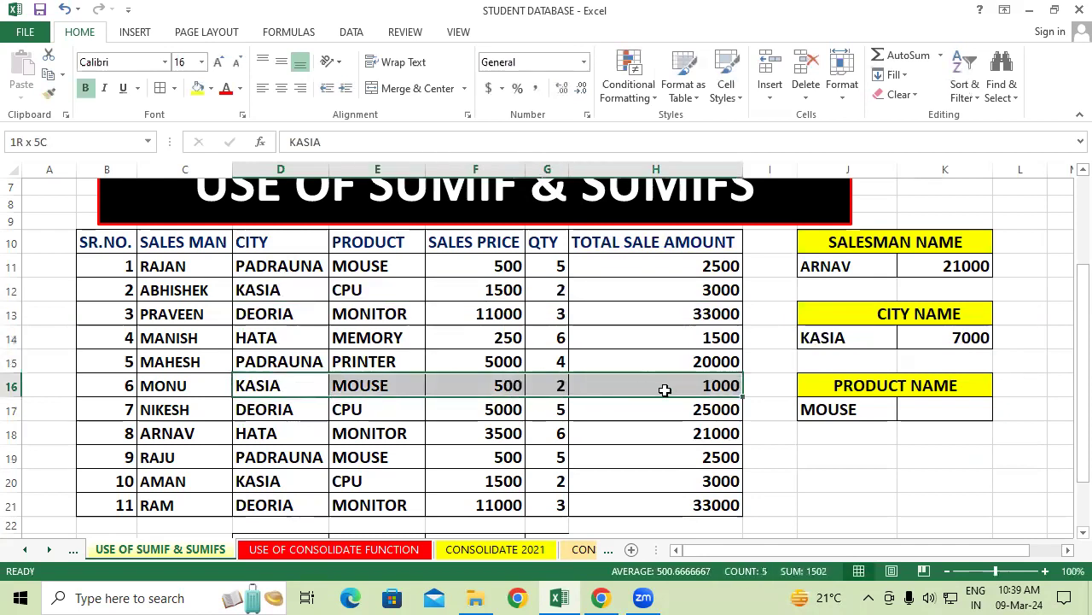
left_click(723, 475)
left_click(889, 496)
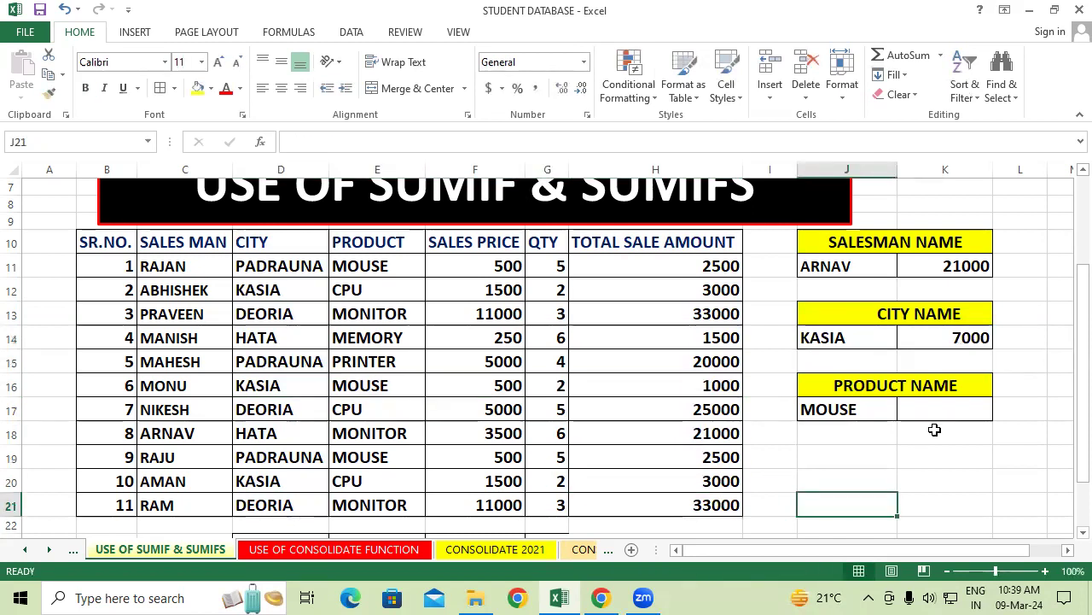
left_click(941, 415)
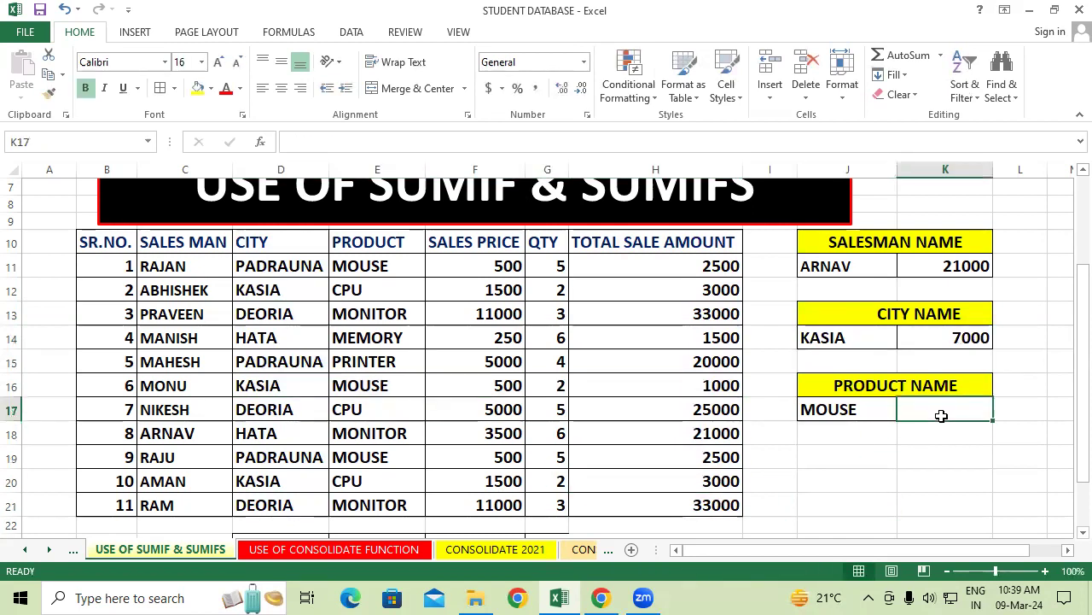
mouse_move(355, 265)
left_mouse_down()
mouse_move(378, 523)
mouse_move(391, 501)
left_mouse_up()
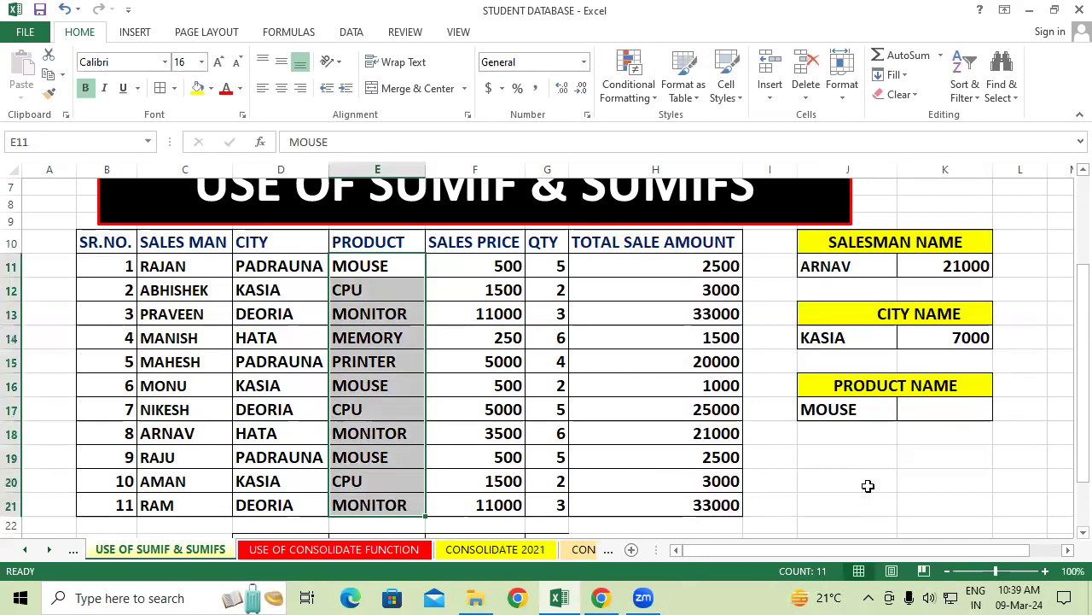
left_click(868, 485)
left_click_drag(404, 272, 683, 275)
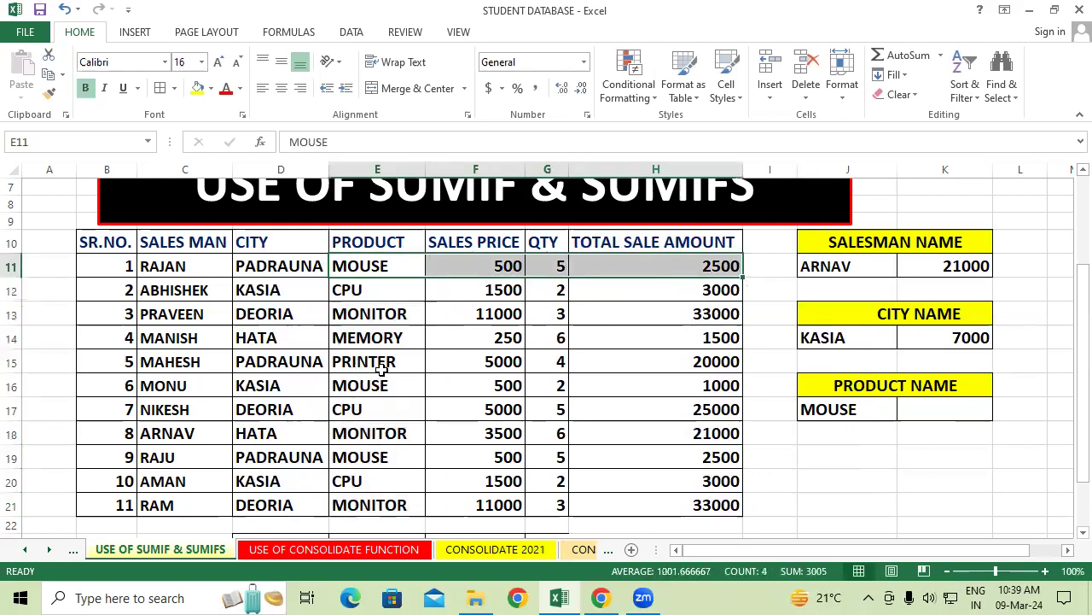
left_click_drag(385, 386, 711, 384)
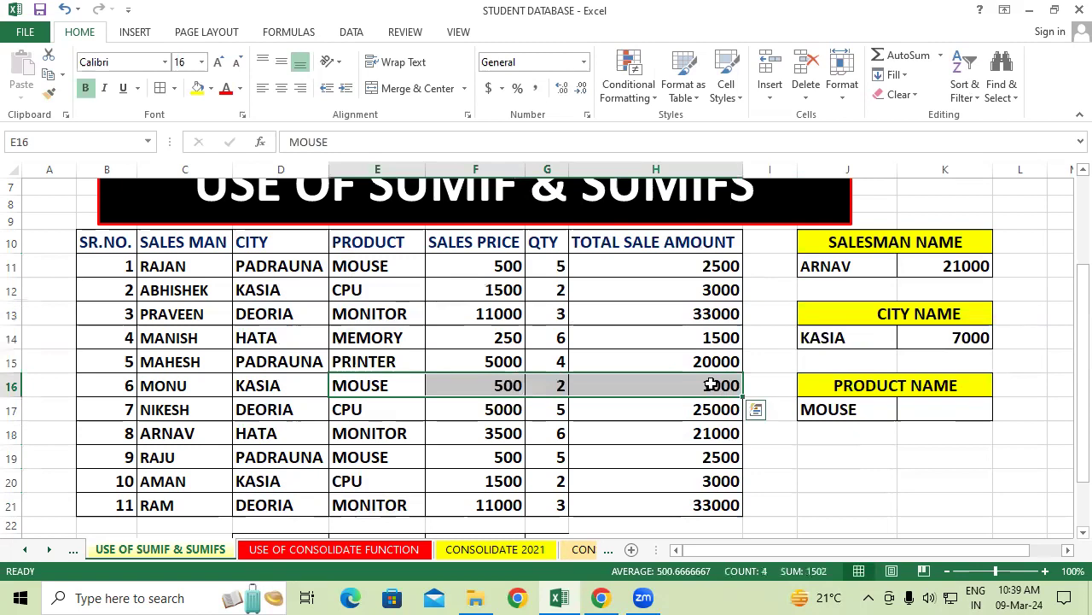
left_click_drag(407, 458, 687, 452)
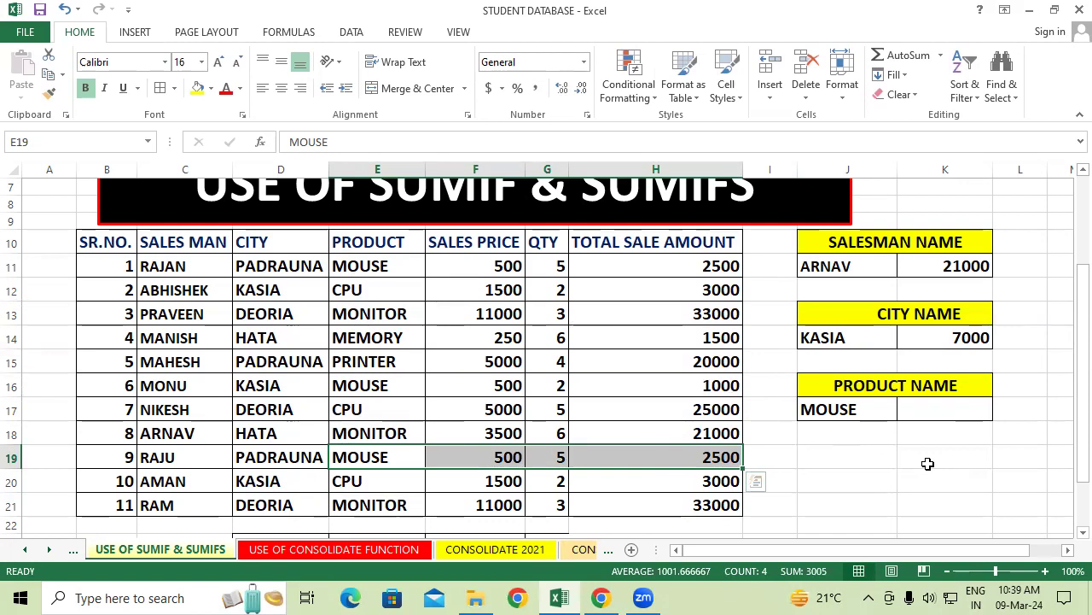
left_click(928, 464)
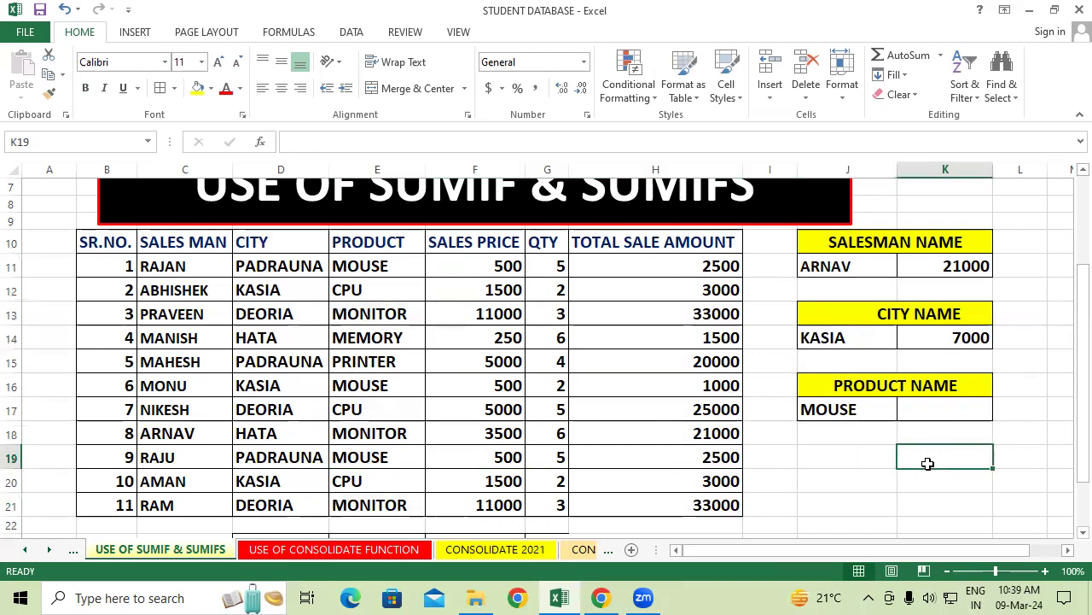
left_click(927, 408)
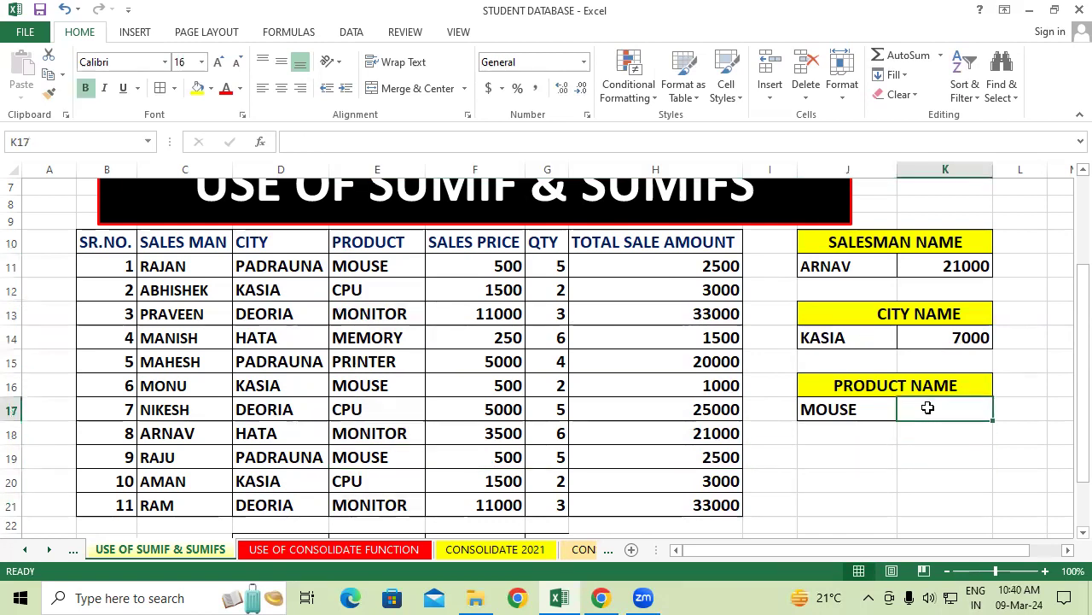
Step: Enter =SUMIF(E10:E21,J17,H10:H21) beside MOUSE for a product total of 6000
type("=")
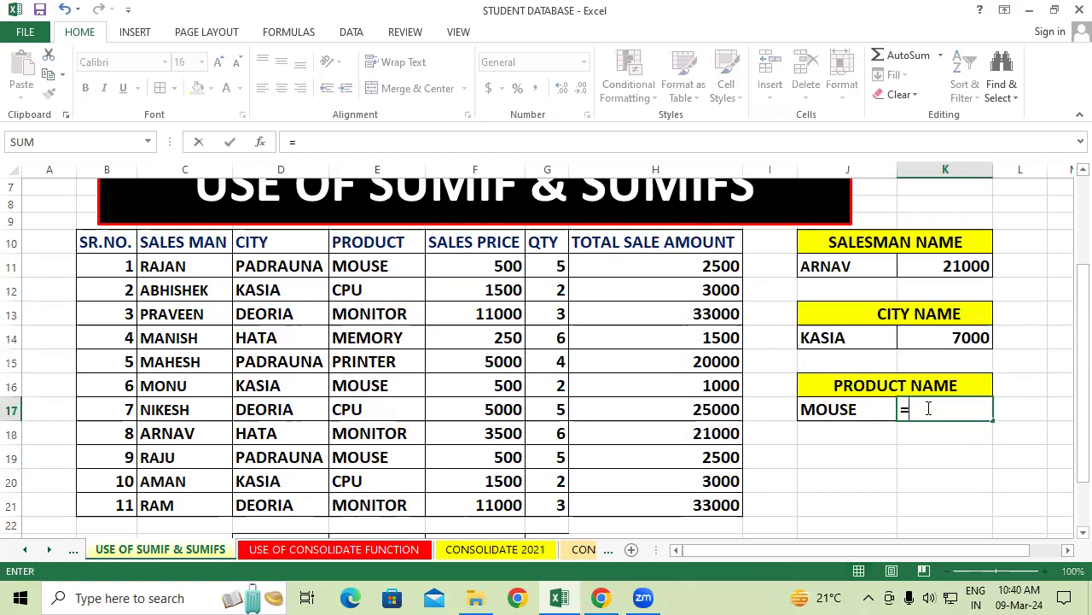
type("SUMIF")
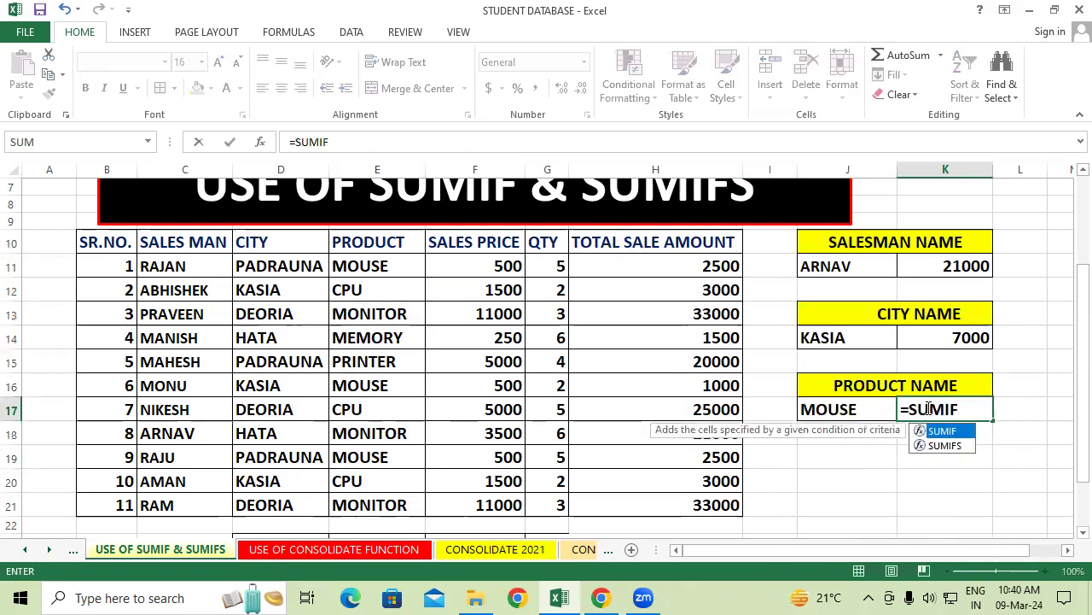
type("(")
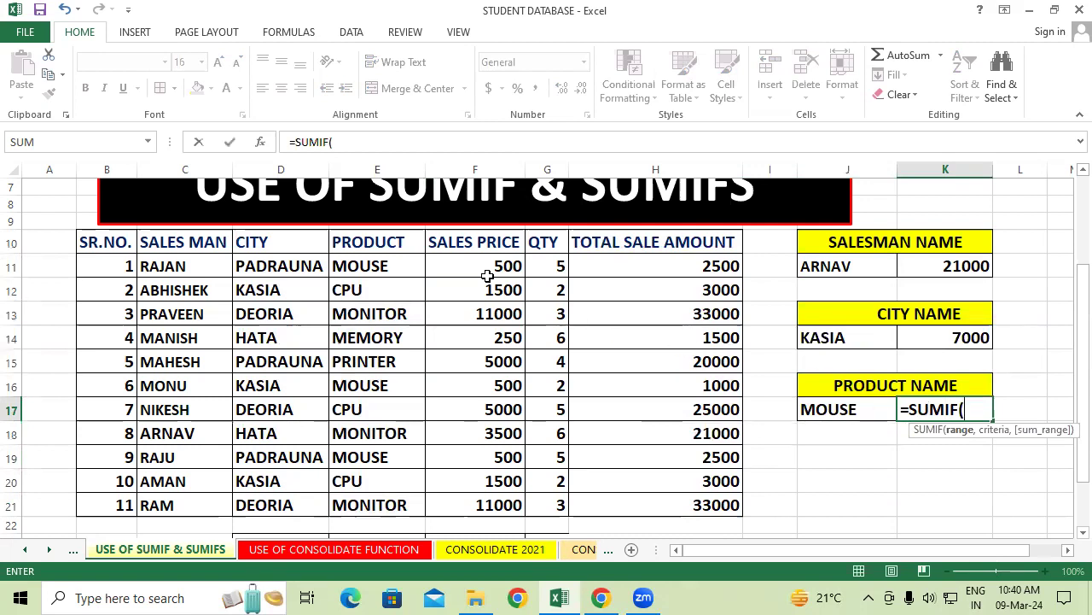
left_click_drag(376, 243, 371, 503)
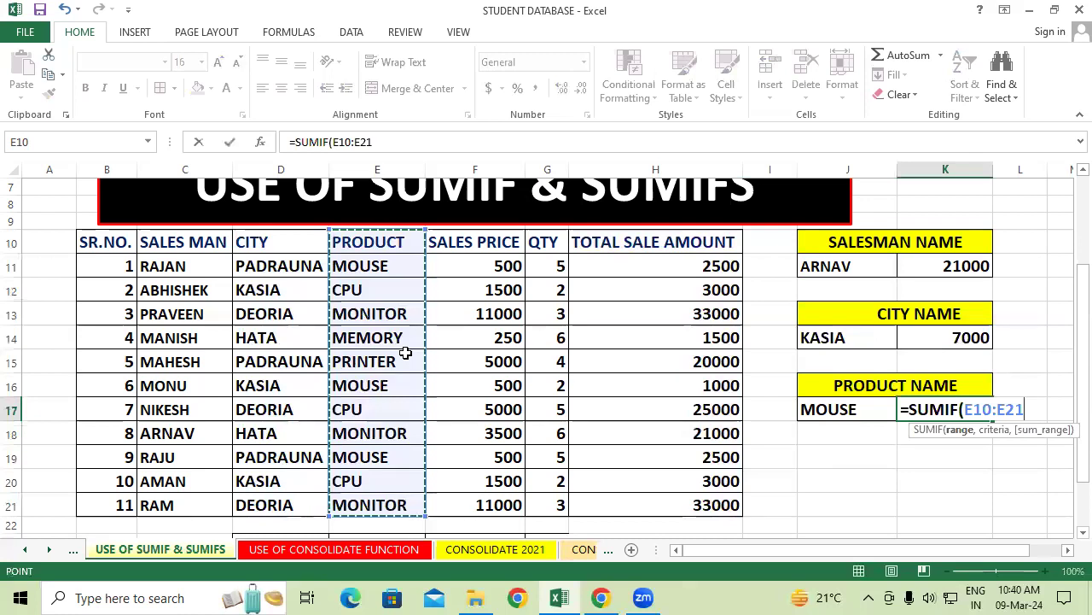
type("M")
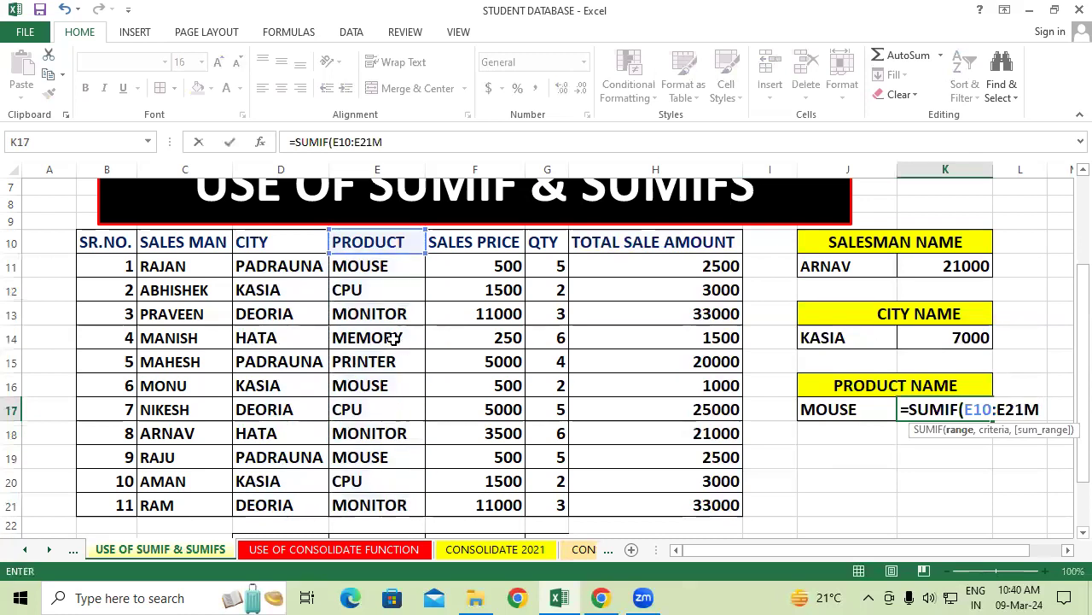
key("BackSpace")
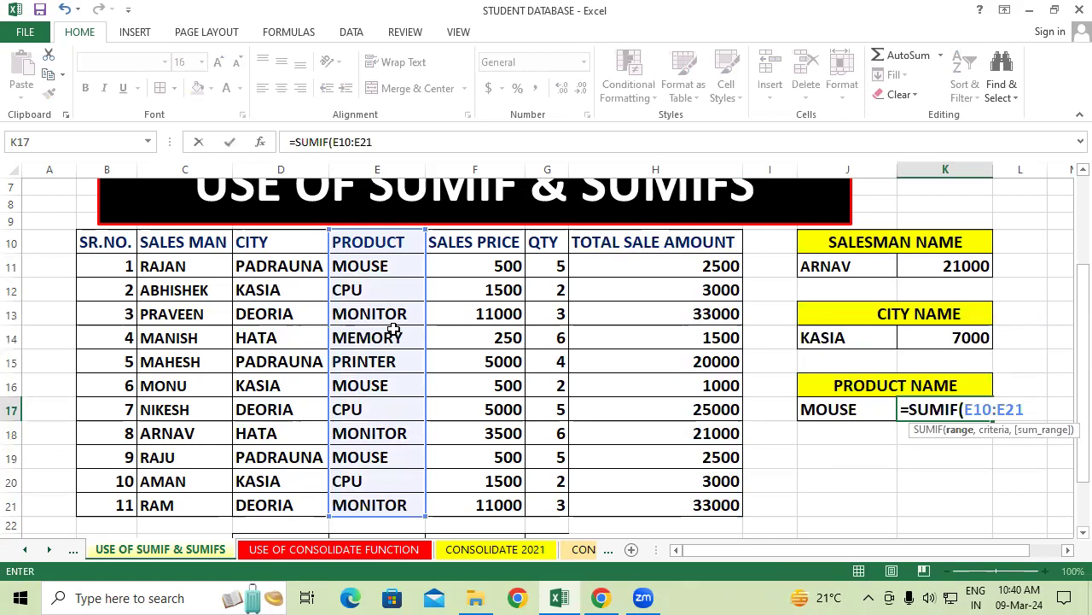
type(",")
left_click(852, 409)
type(",")
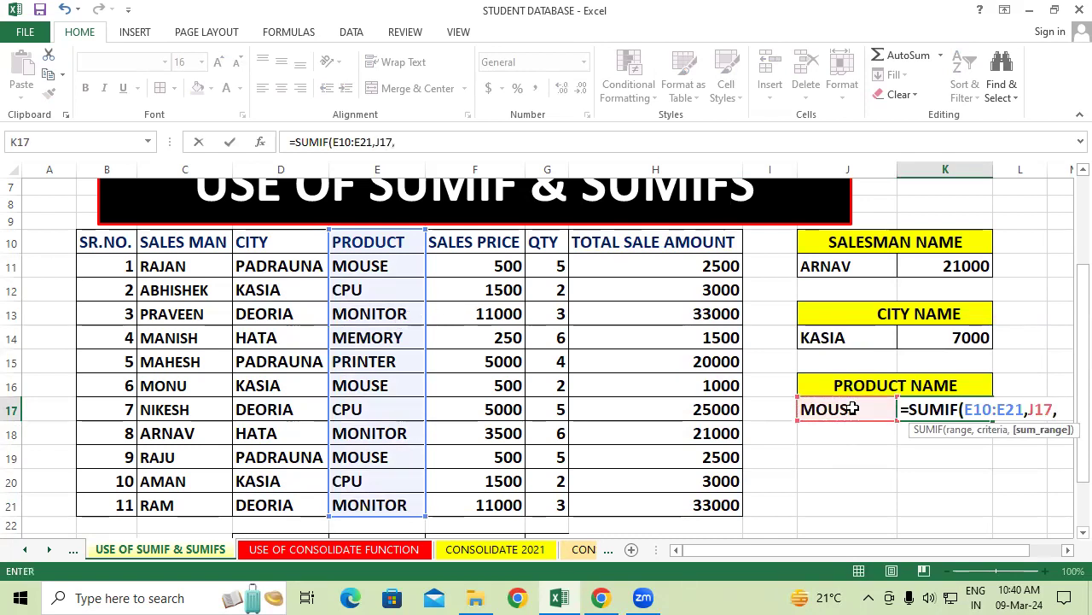
left_click_drag(707, 244, 709, 505)
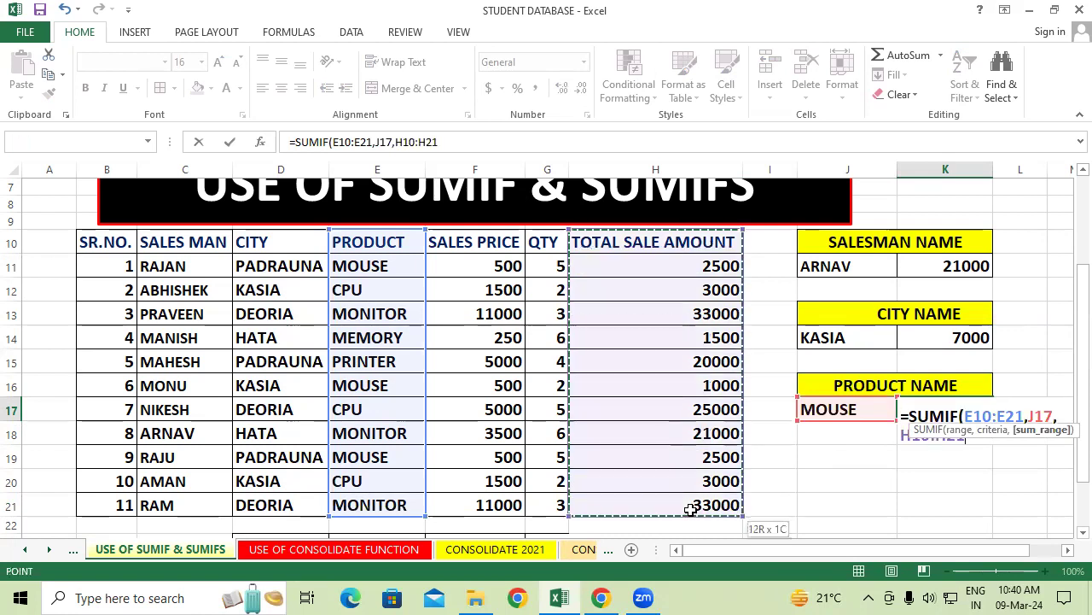
key("Return")
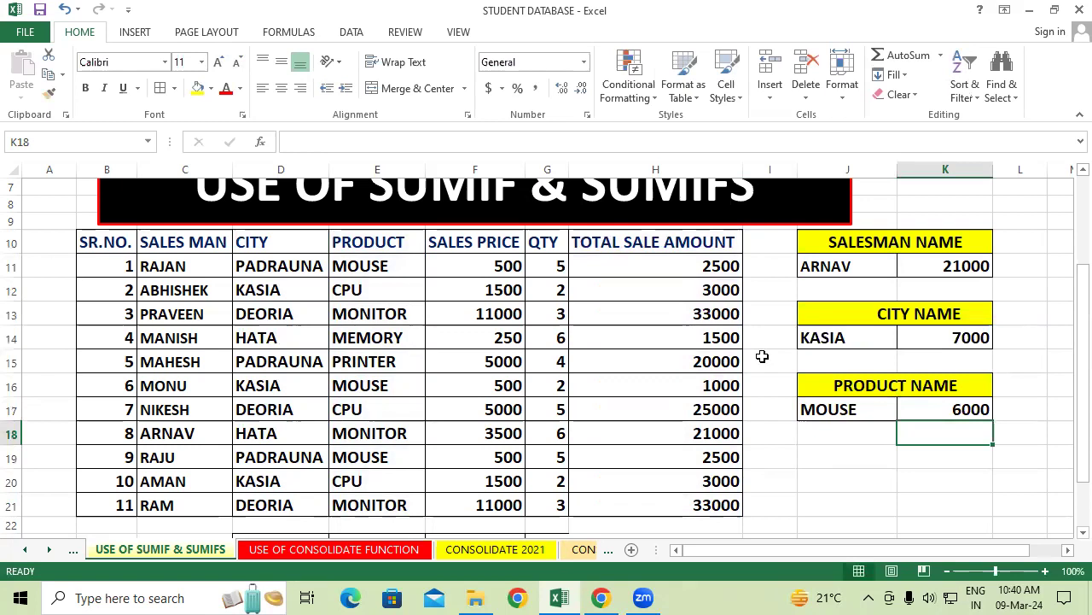
left_click(853, 409)
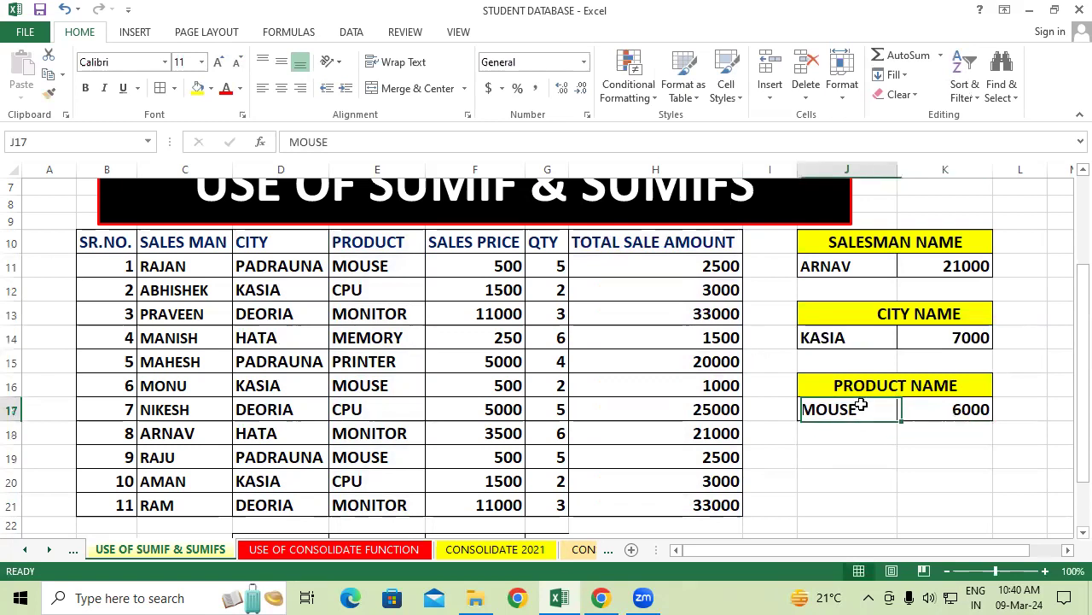
Step: Change the product criterion to CPU so its total shows 31000
type("CPU")
left_click(849, 458)
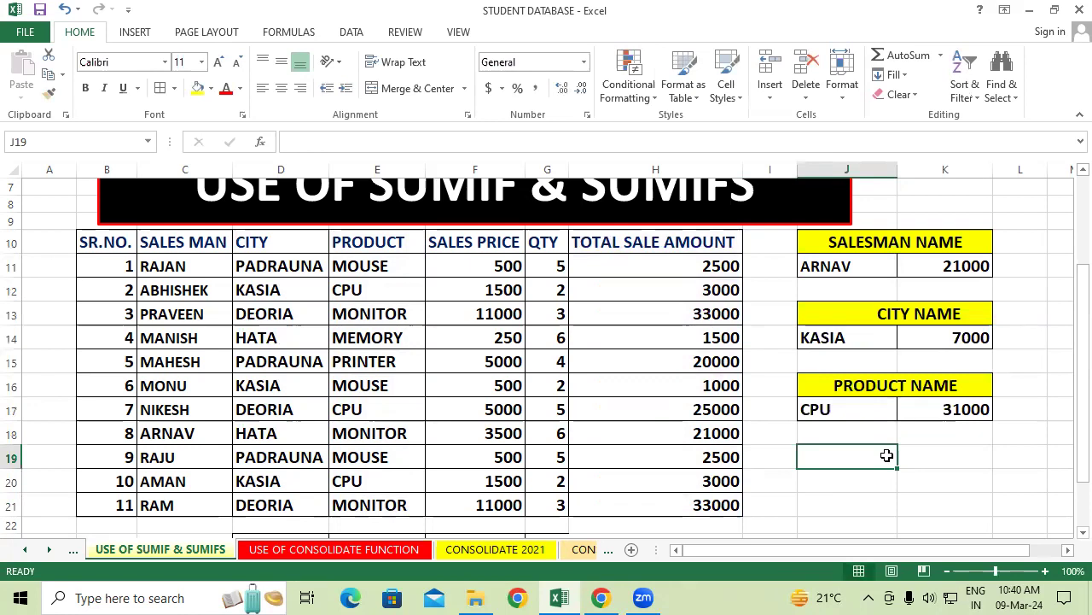
scroll(887, 455, "down", 1)
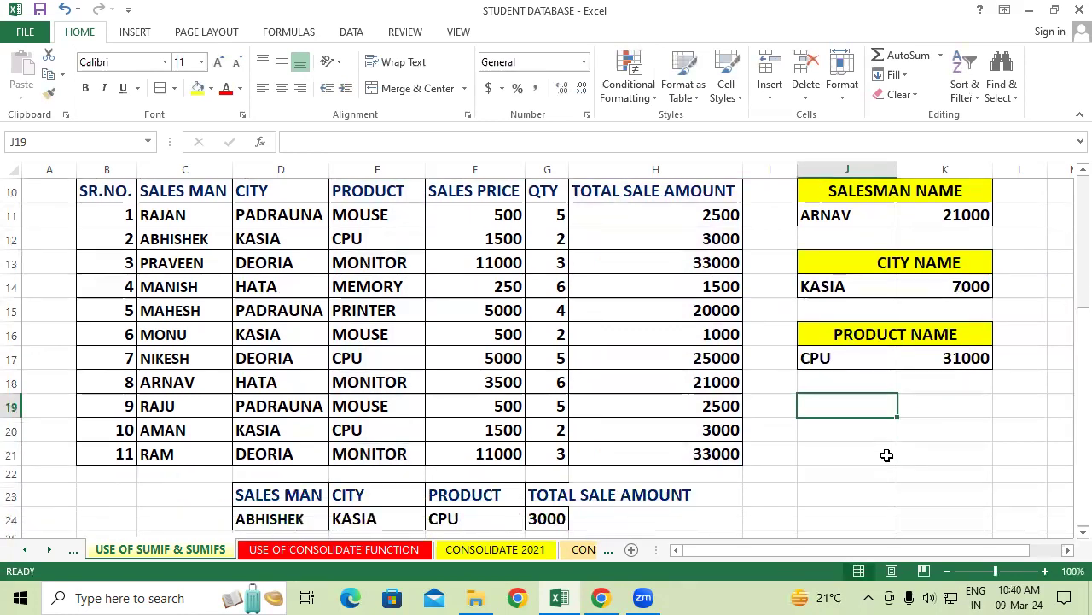
scroll(887, 455, "up", 1)
scroll(922, 347, "up", 1)
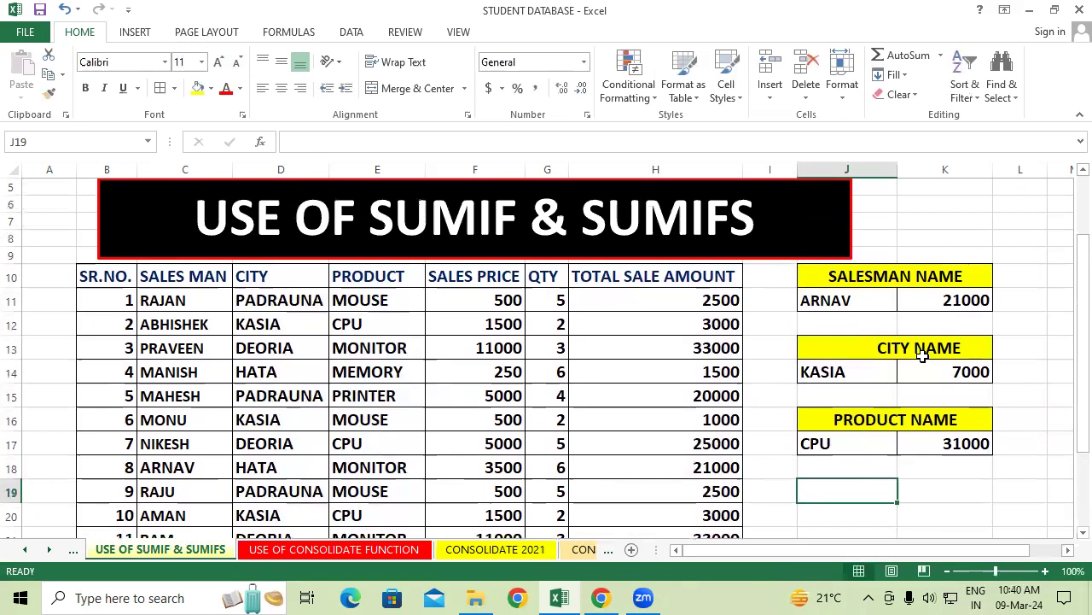
scroll(922, 351, "down", 2)
scroll(922, 355, "down", 1)
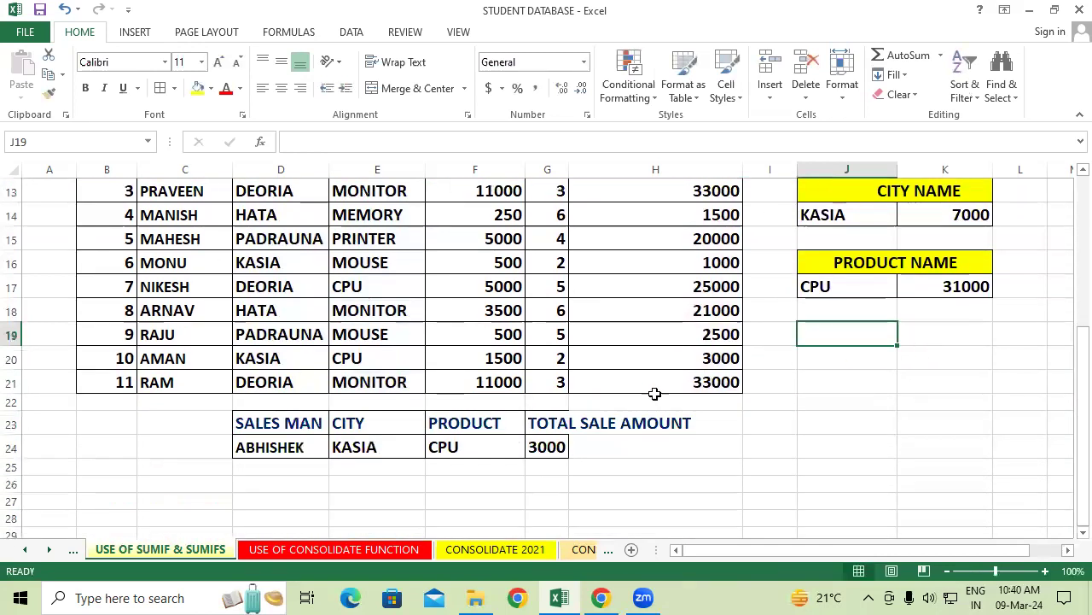
Step: Clear the old 3000 total and the salesman, city and product entries in the criteria row
left_click(564, 447)
key("Delete")
left_click_drag(567, 447, 690, 446)
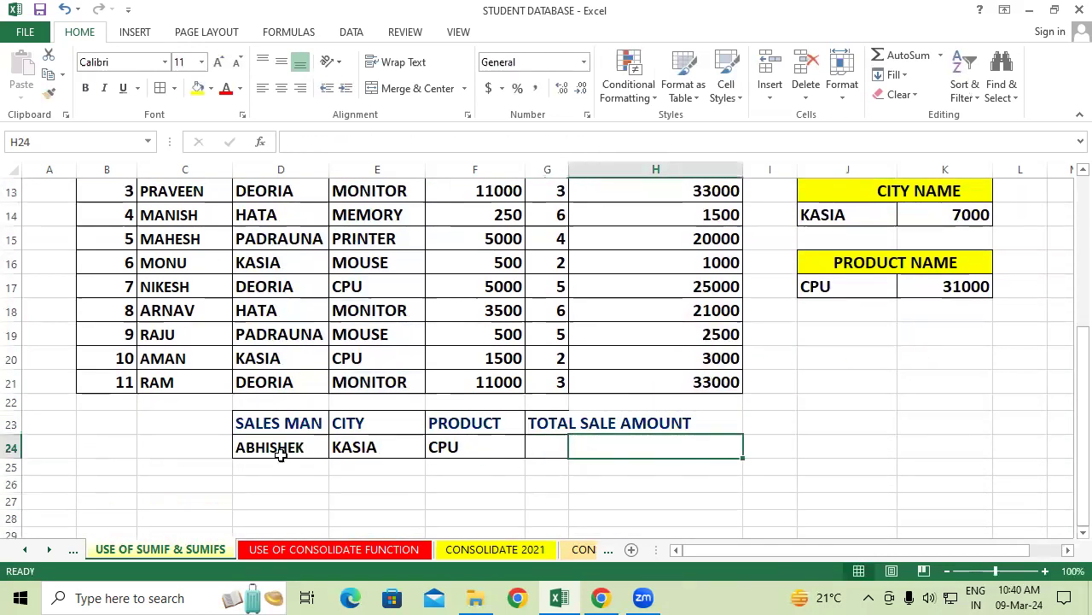
left_click_drag(278, 448, 585, 482)
key("Delete")
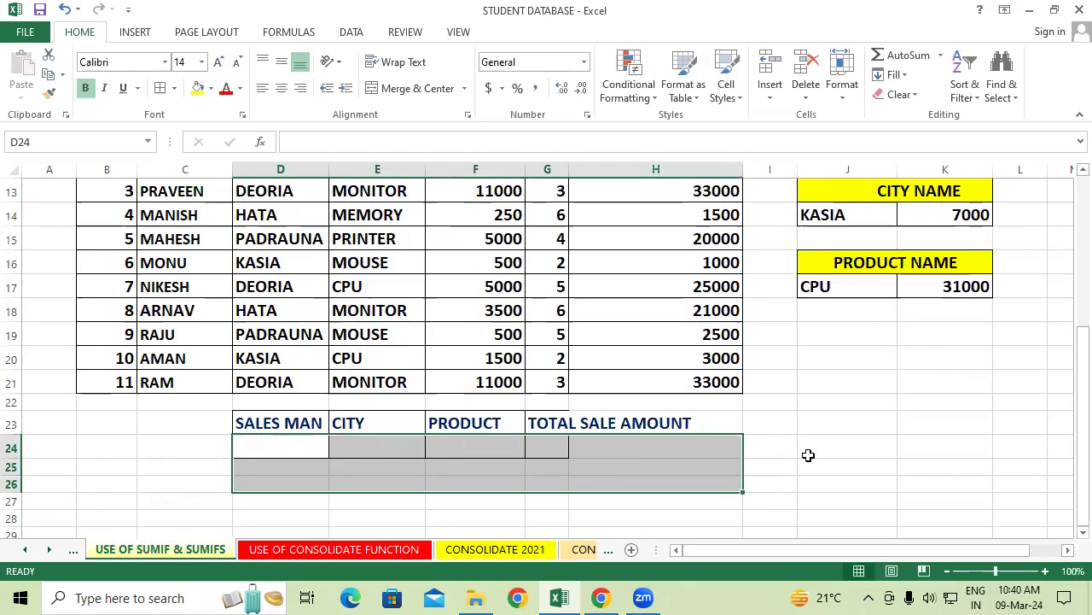
Step: AutoFit column G to fit its TOTAL SALE AMOUNT heading
left_click(807, 453)
left_click(548, 421)
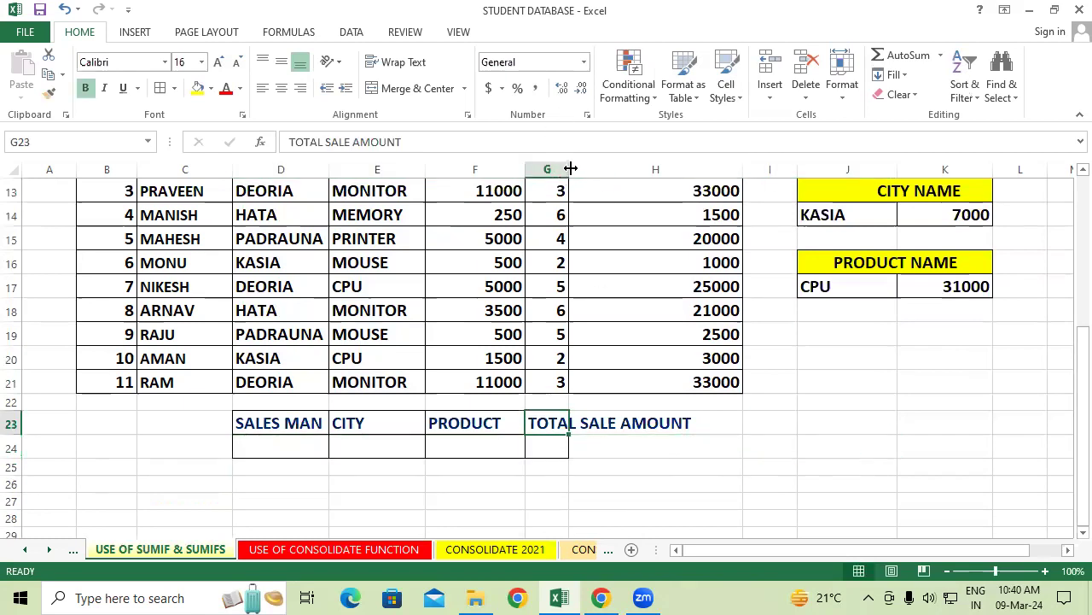
double_click(571, 169)
left_click(847, 499)
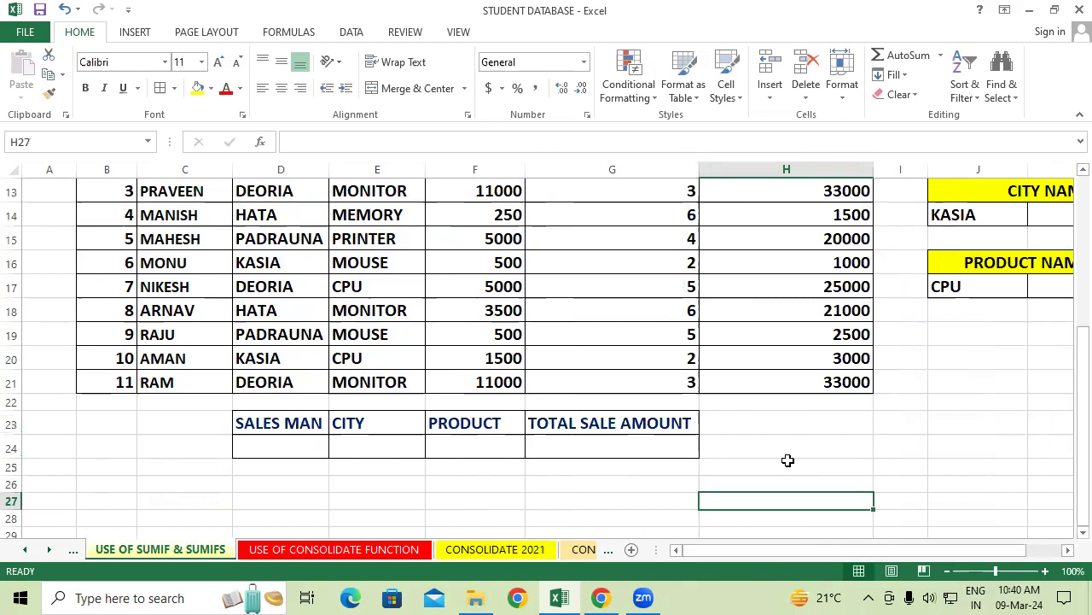
scroll(1017, 186, "up", 2)
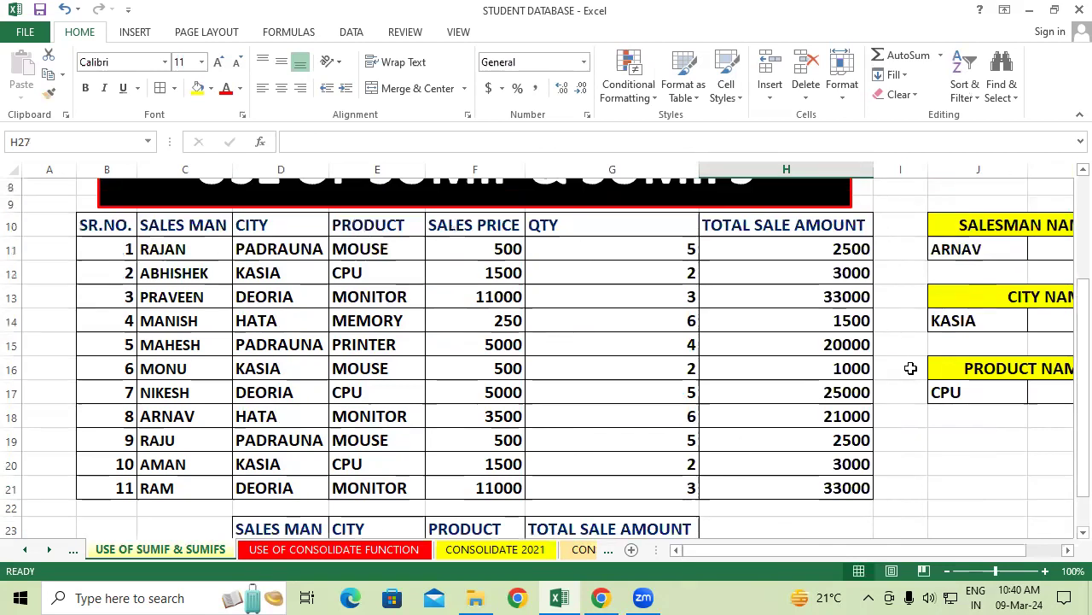
Step: Copy PRAVEEN, DEORIA and MONITOR from row 13 and paste them into D24:F24
scroll(897, 368, "down", 1)
left_click_drag(278, 485, 495, 487)
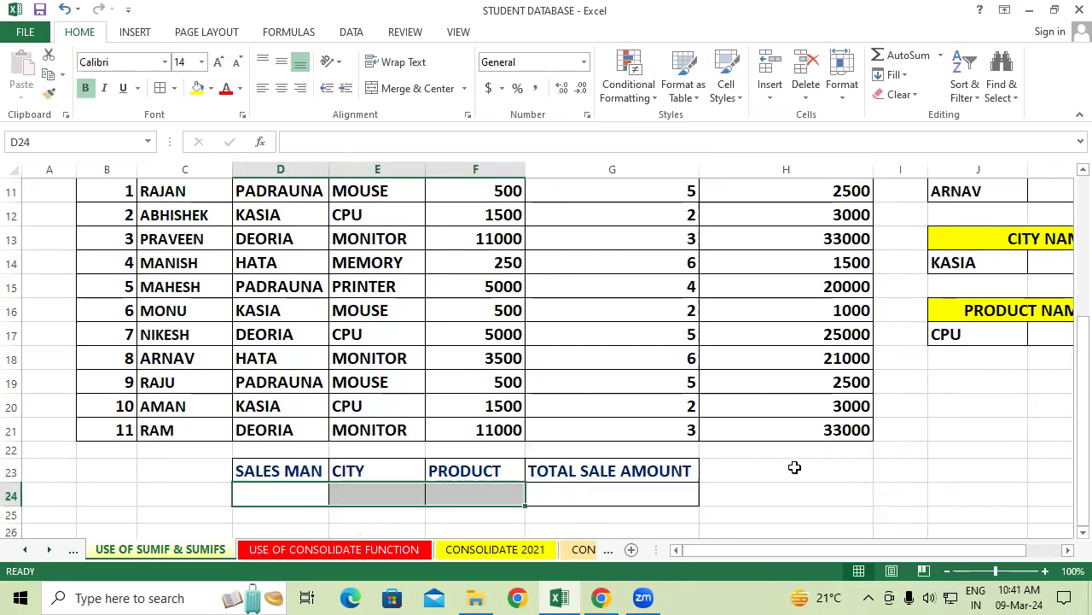
scroll(794, 467, "up", 1)
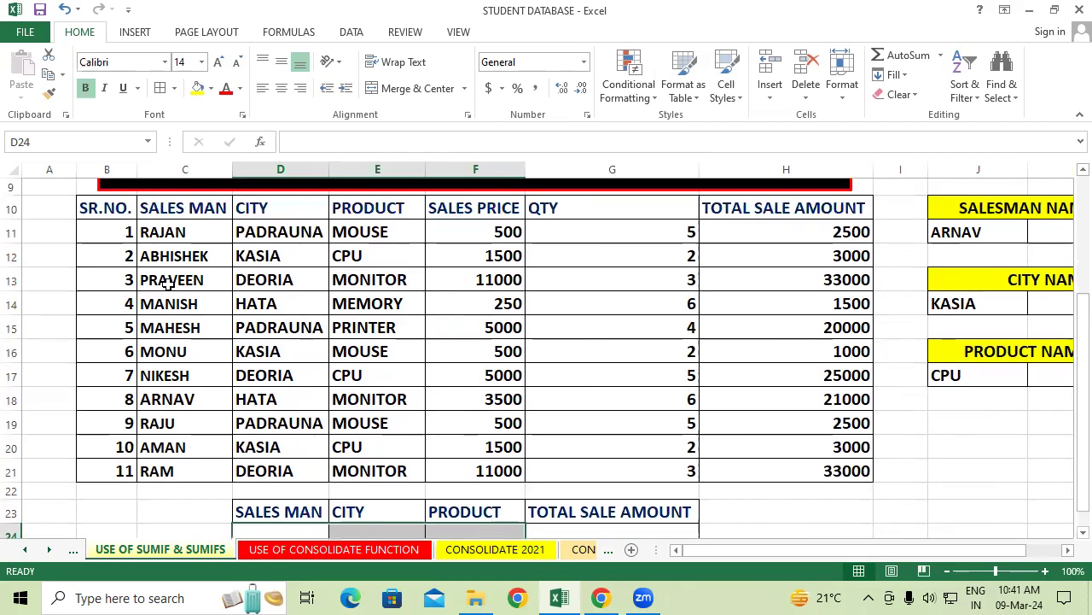
left_click_drag(165, 280, 361, 276)
right_click(363, 274)
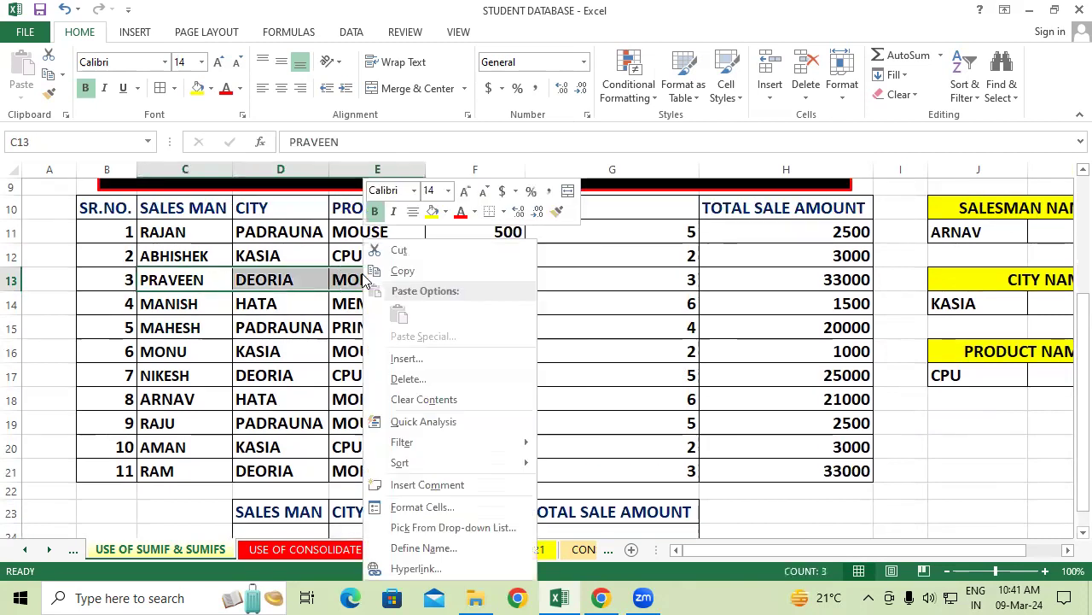
left_click(399, 272)
scroll(439, 263, "down", 1)
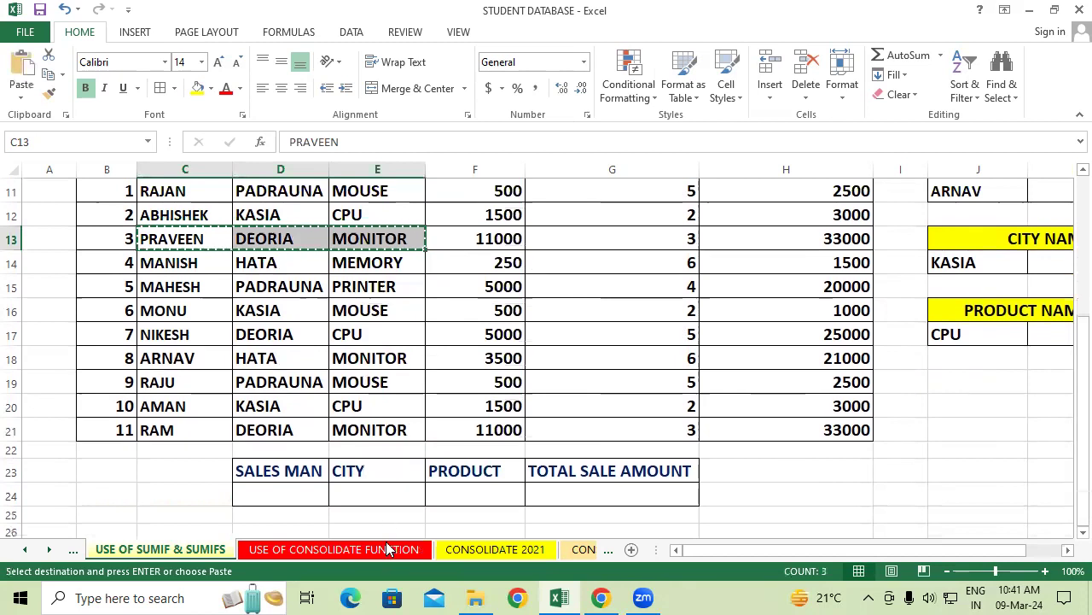
left_click(283, 495)
right_click(292, 492)
left_click(328, 228)
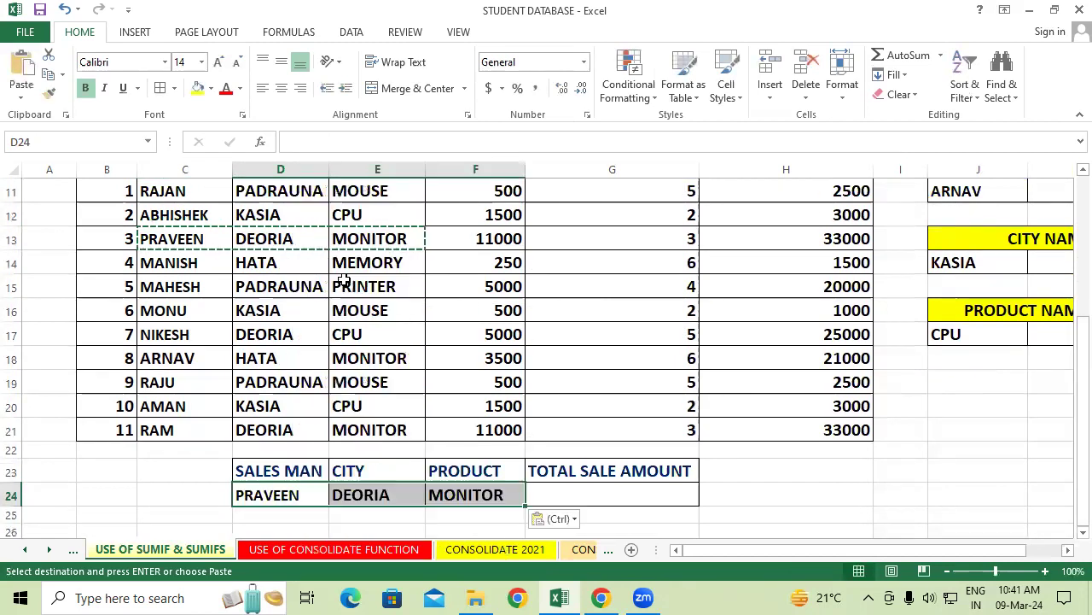
Step: Check the H13 total formula and select G24 for the total sale amount
left_click(800, 484)
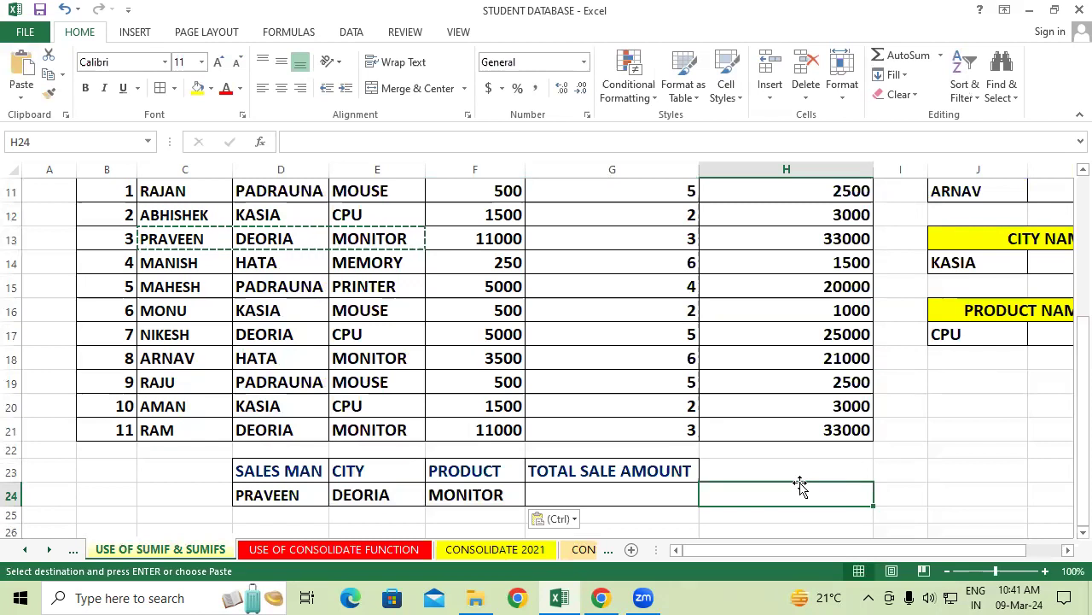
scroll(800, 484, "up", 1)
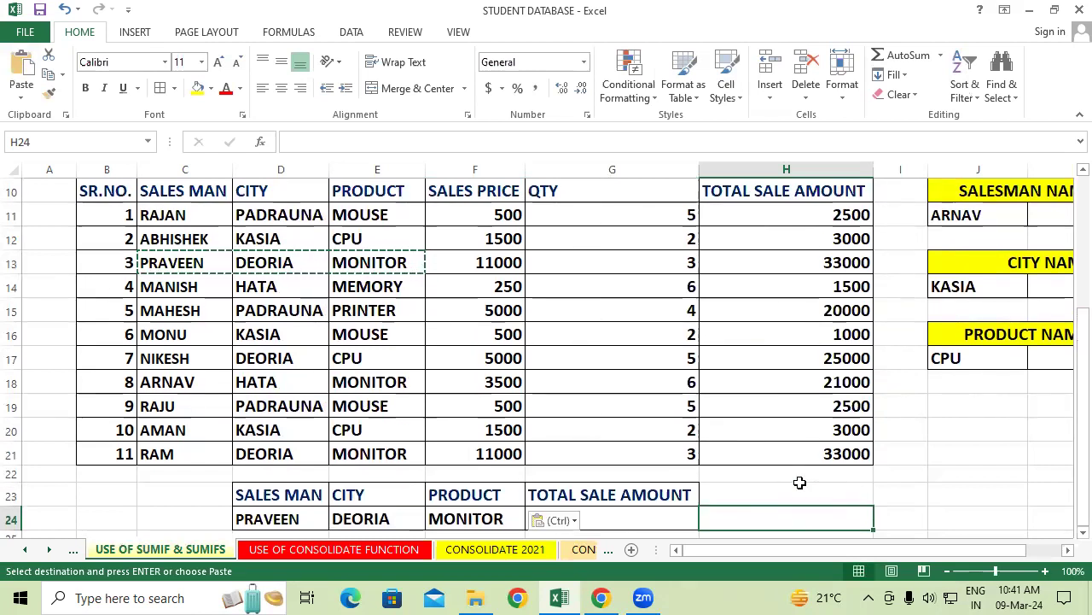
left_click(830, 263)
scroll(1007, 480, "down", 2)
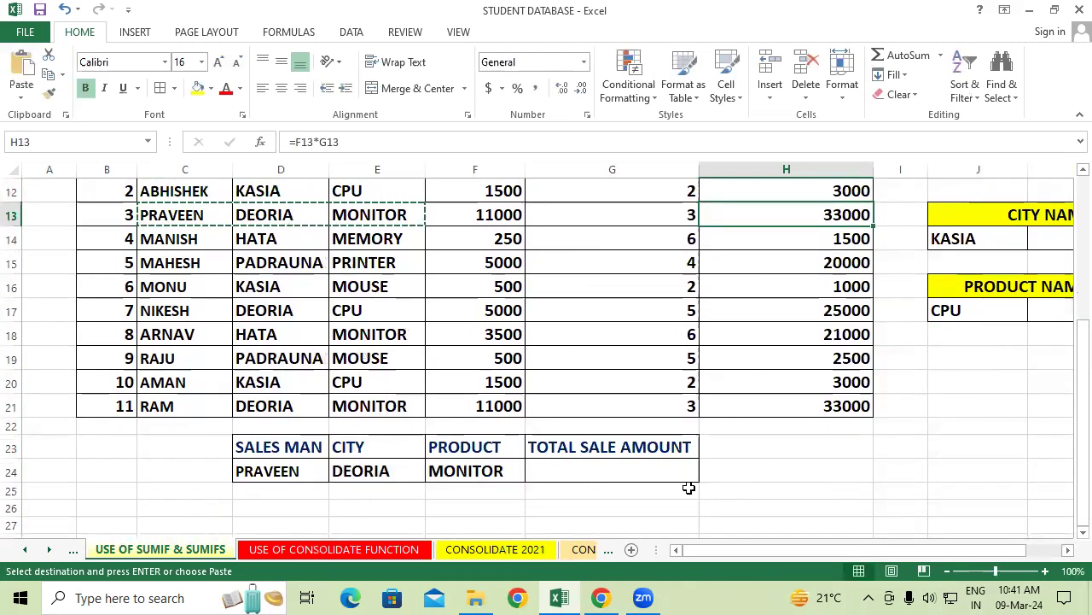
left_click(651, 474)
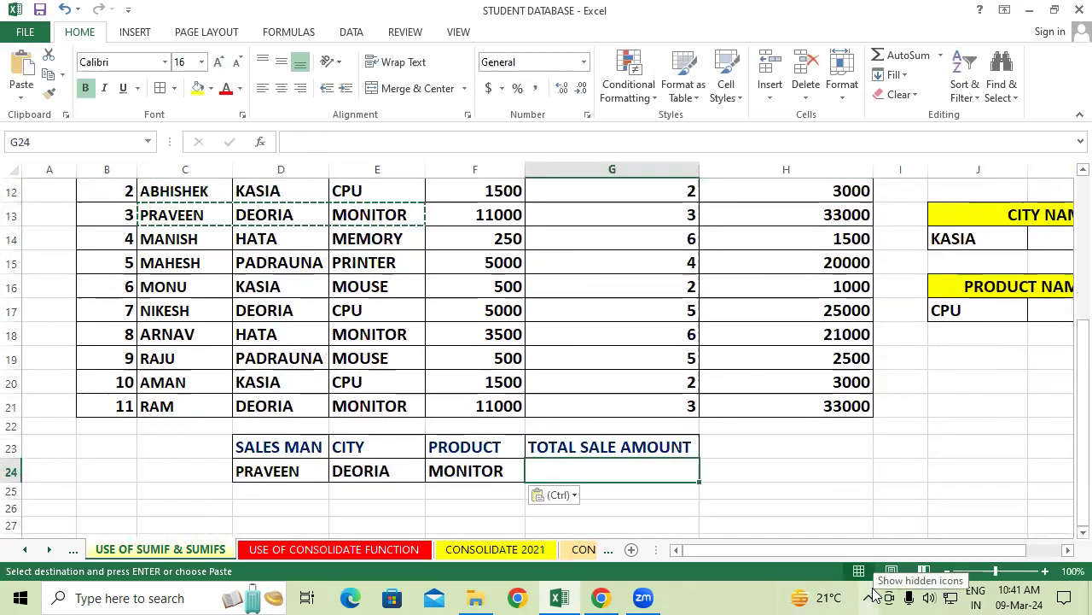
Step: Type =SUMIFS( in G24 and select H10:H21 as the sum range
type("=")
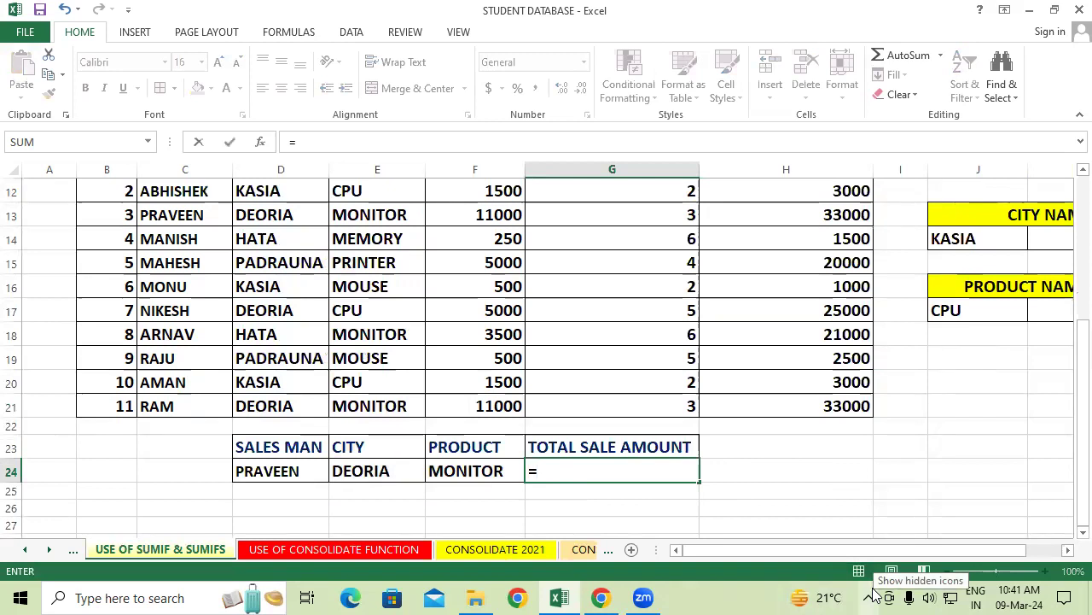
type("SUMI")
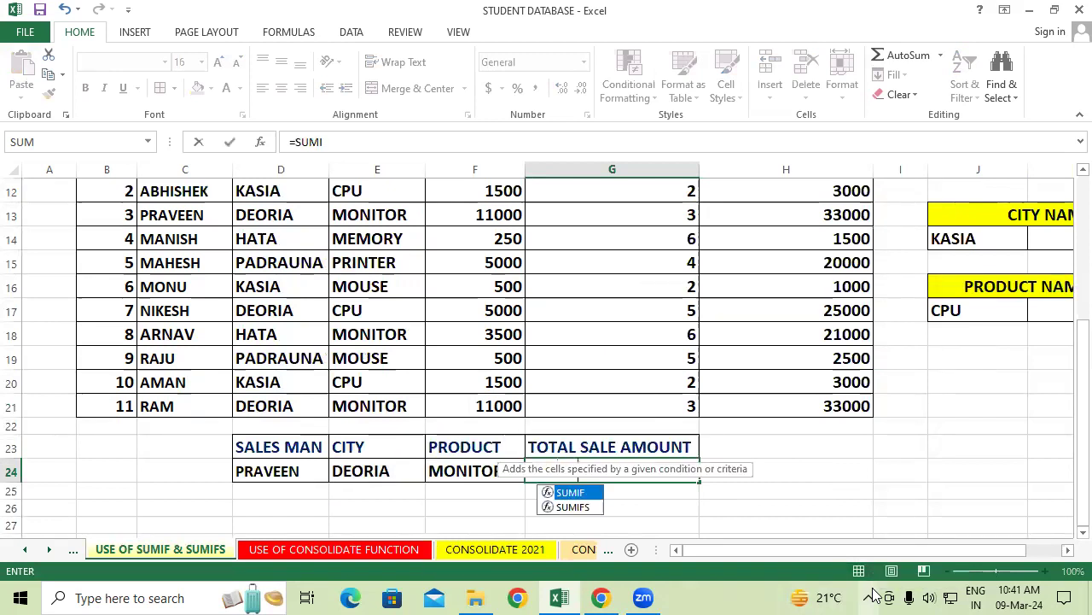
type("FS(")
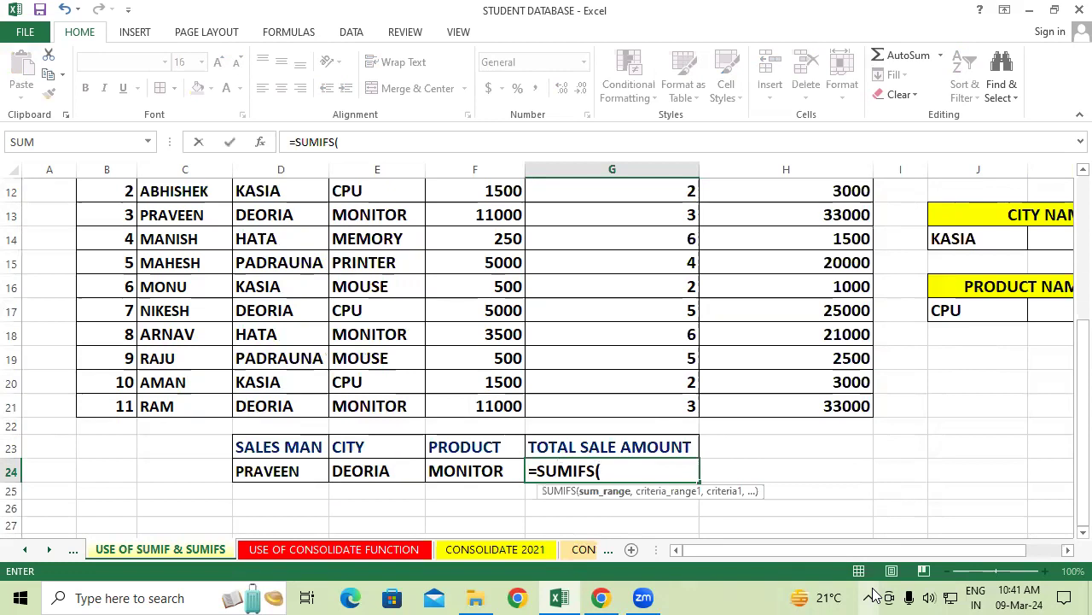
scroll(871, 233, "up", 1)
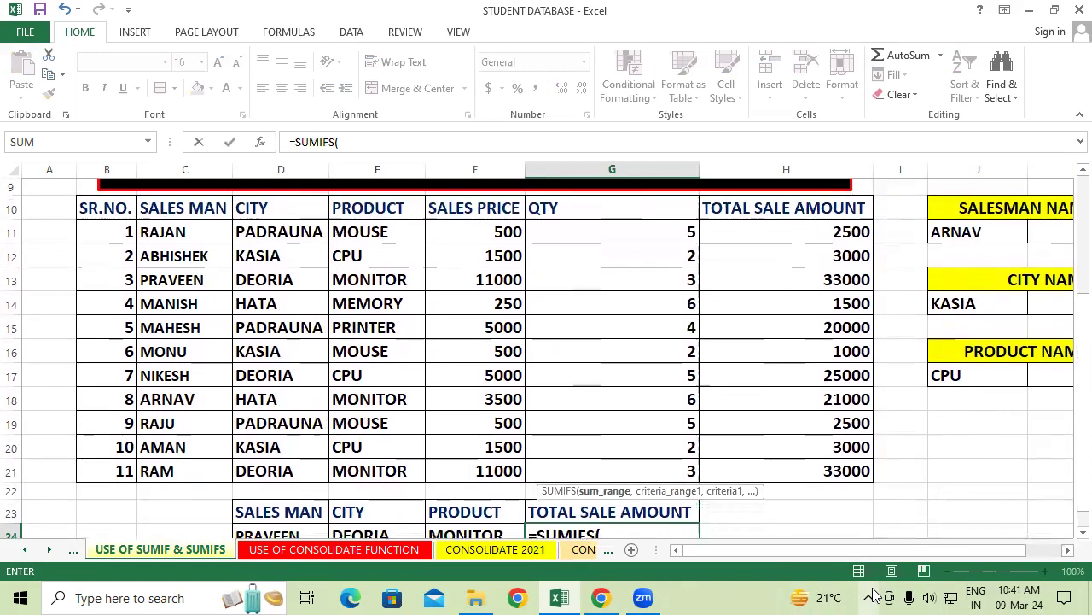
left_click_drag(838, 207, 832, 465)
scroll(832, 448, "down", 1)
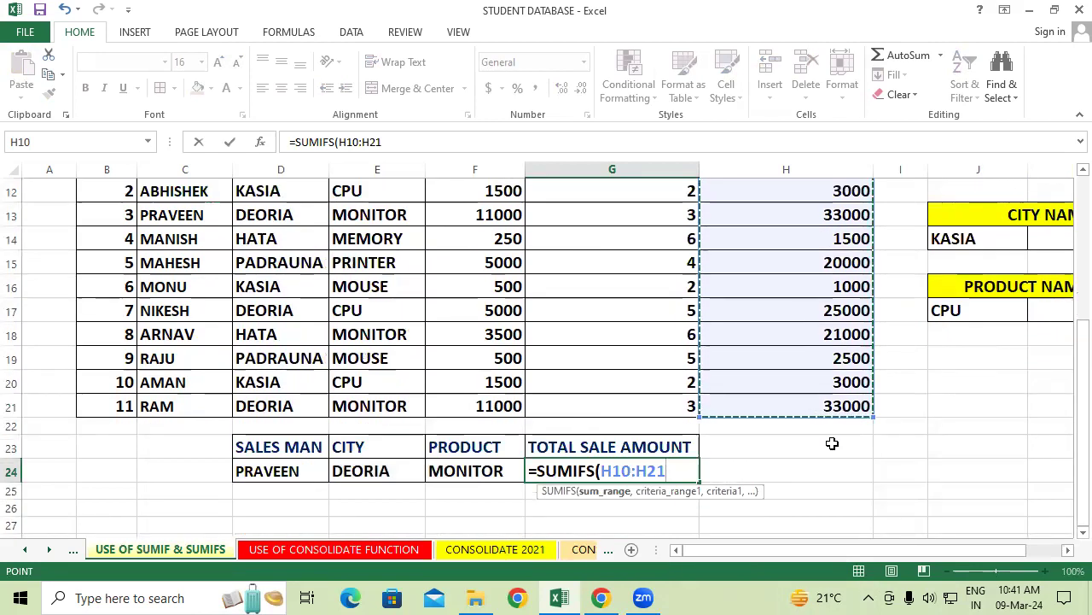
type(",")
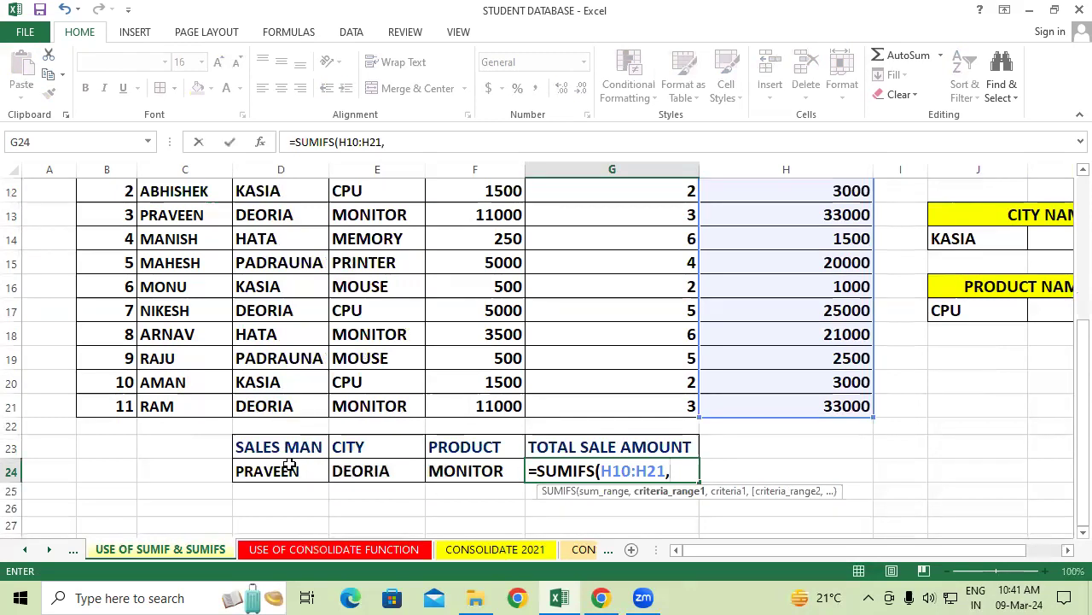
Step: Dismiss the too-few-arguments warning and add C10:C21 as the first criteria range
scroll(290, 465, "up", 2)
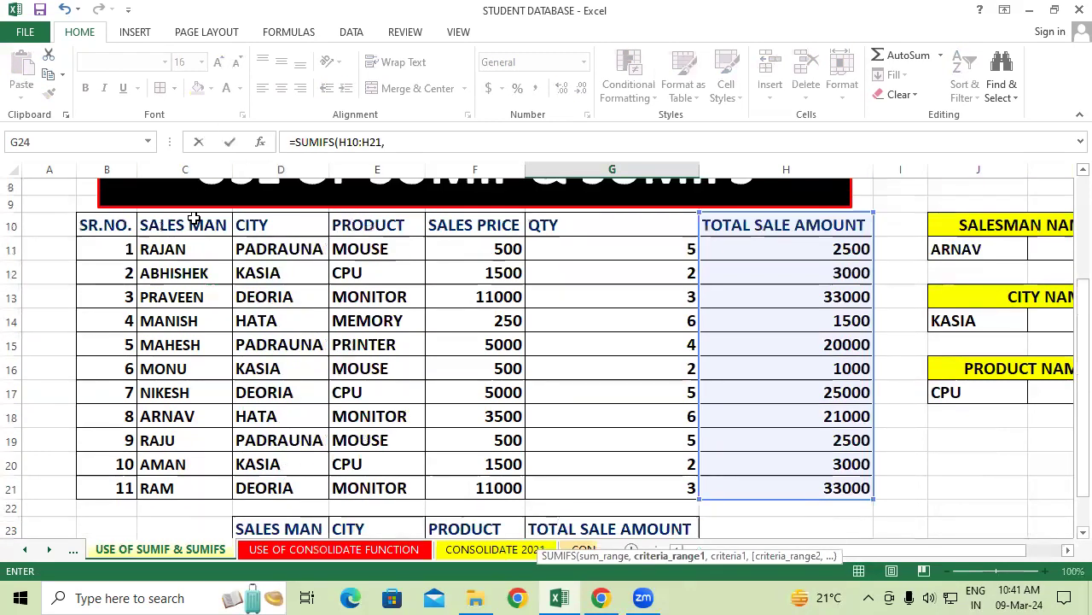
left_click_drag(195, 218, 183, 402)
left_click(184, 416)
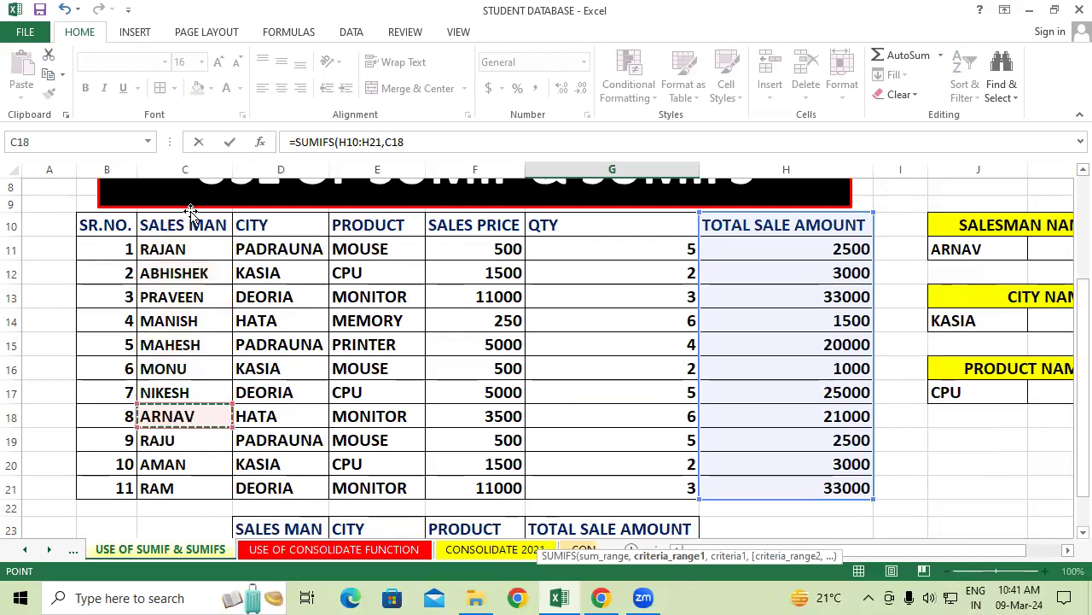
key("Return")
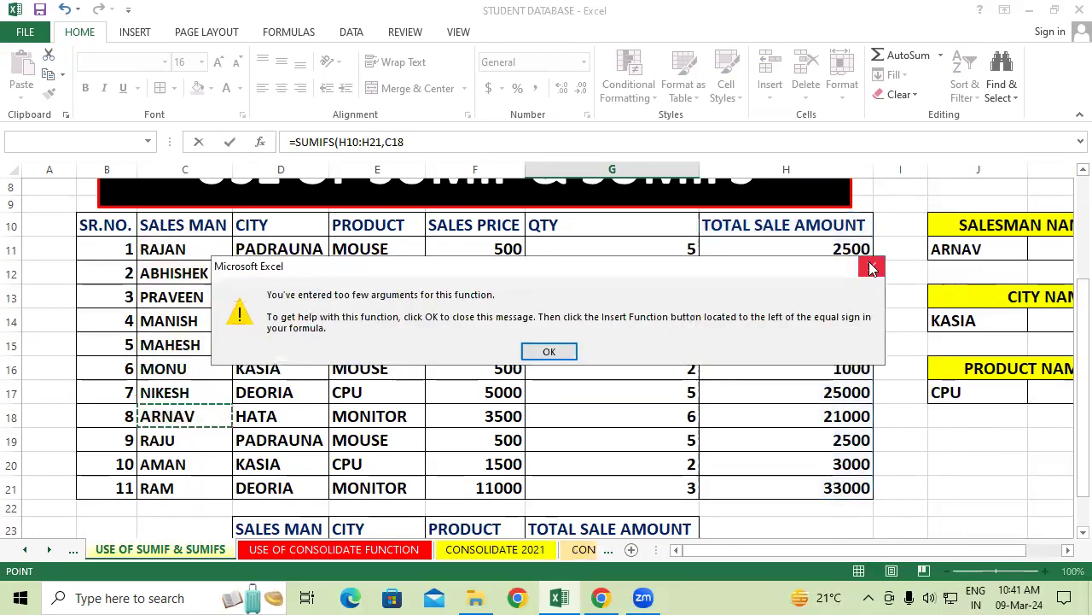
left_click(871, 268)
left_click_drag(182, 224, 186, 487)
Step: Add D24 (PRAVEEN) as the criterion for the salesman range
scroll(593, 354, "down", 1)
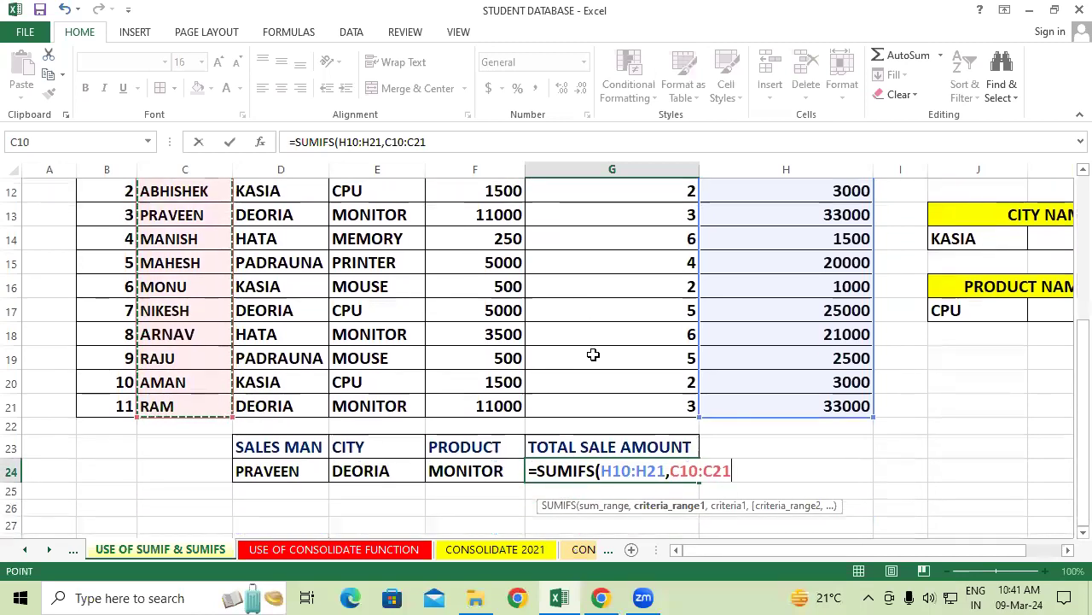
type(",")
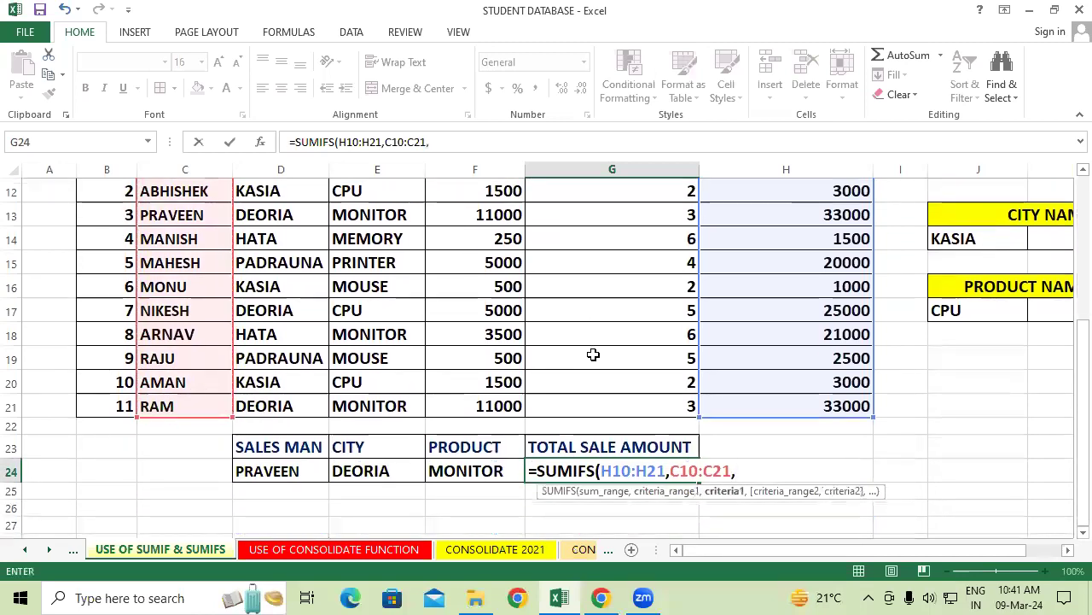
left_click(290, 470)
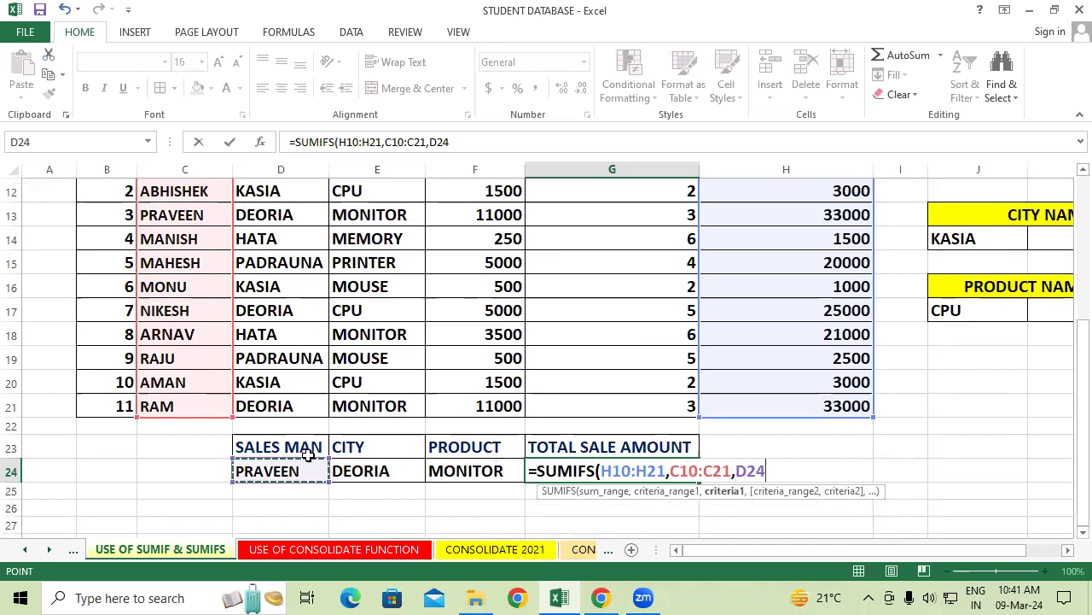
type(",")
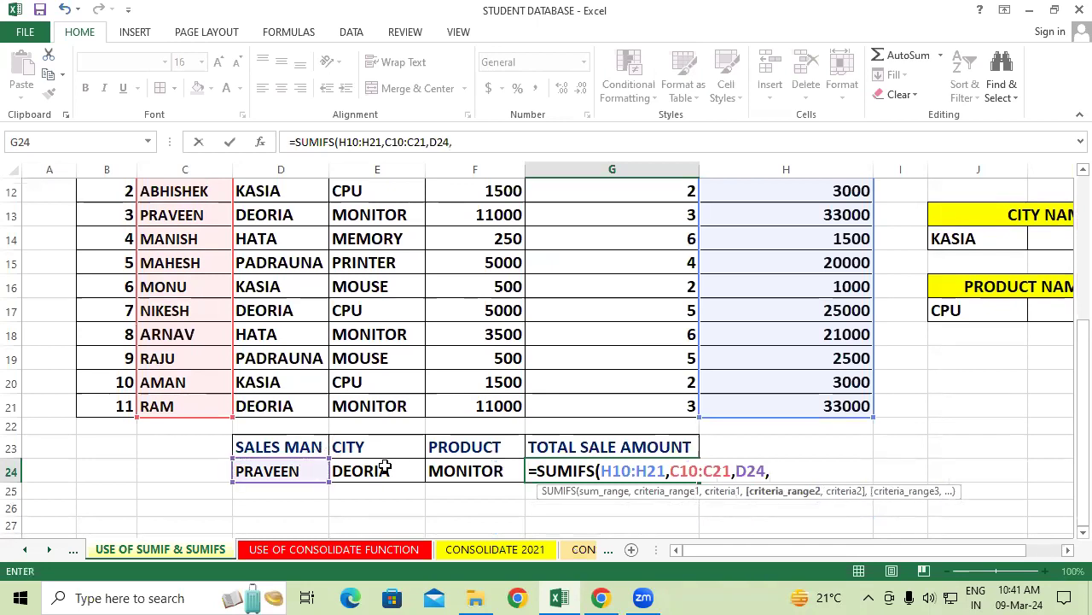
Step: Add the city range D10:D21 with E24 (DEORIA) as its criterion
scroll(385, 467, "up", 1)
mouse_move(292, 208)
left_mouse_down()
mouse_move(303, 381)
mouse_move(342, 465)
left_mouse_up()
scroll(376, 399, "down", 1)
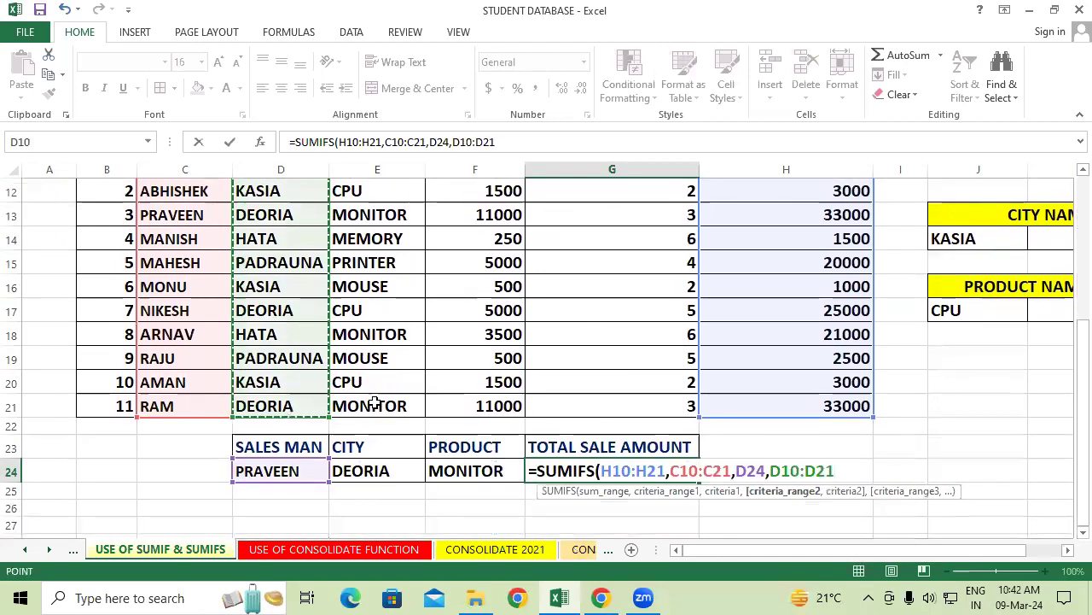
type(",")
left_click(378, 469)
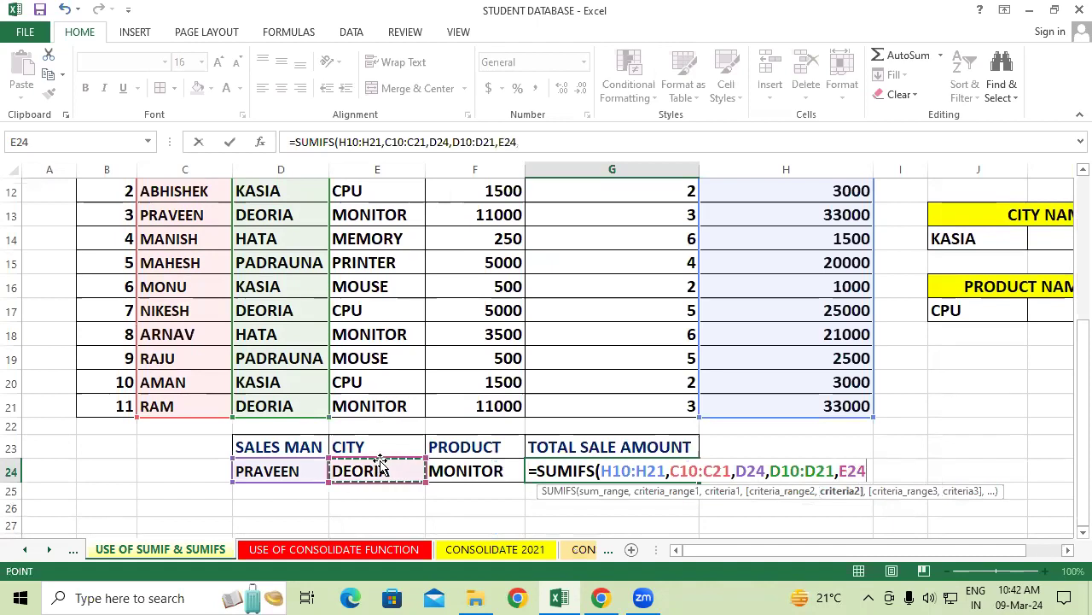
type(",")
Step: Add product range E10:E21 with F24 (MONITOR) and enter the formula, returning 33000
scroll(397, 414, "up", 1)
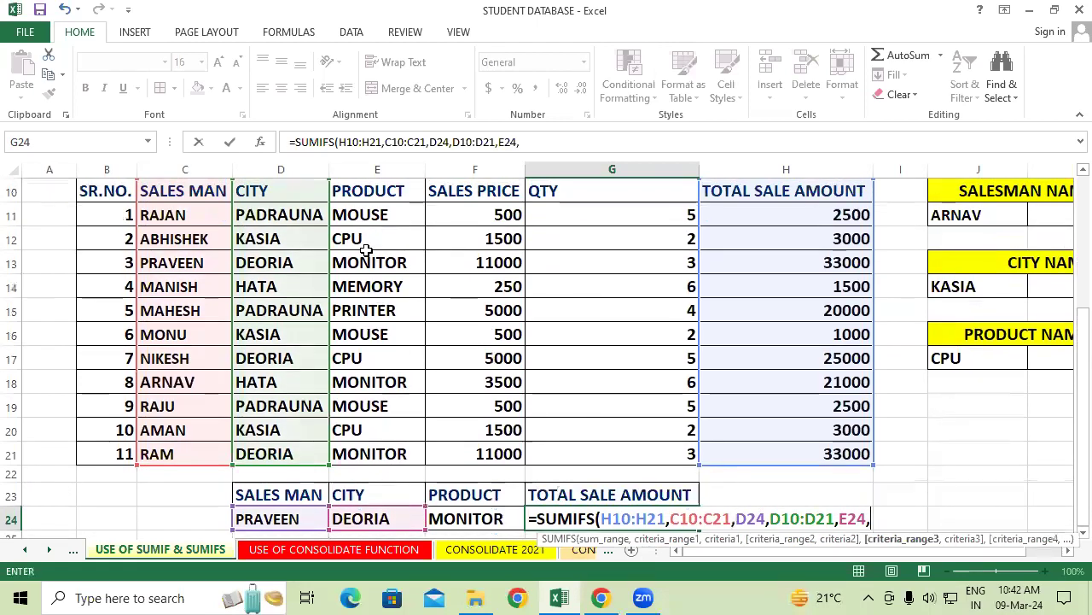
left_click(381, 192)
left_click_drag(381, 191, 393, 453)
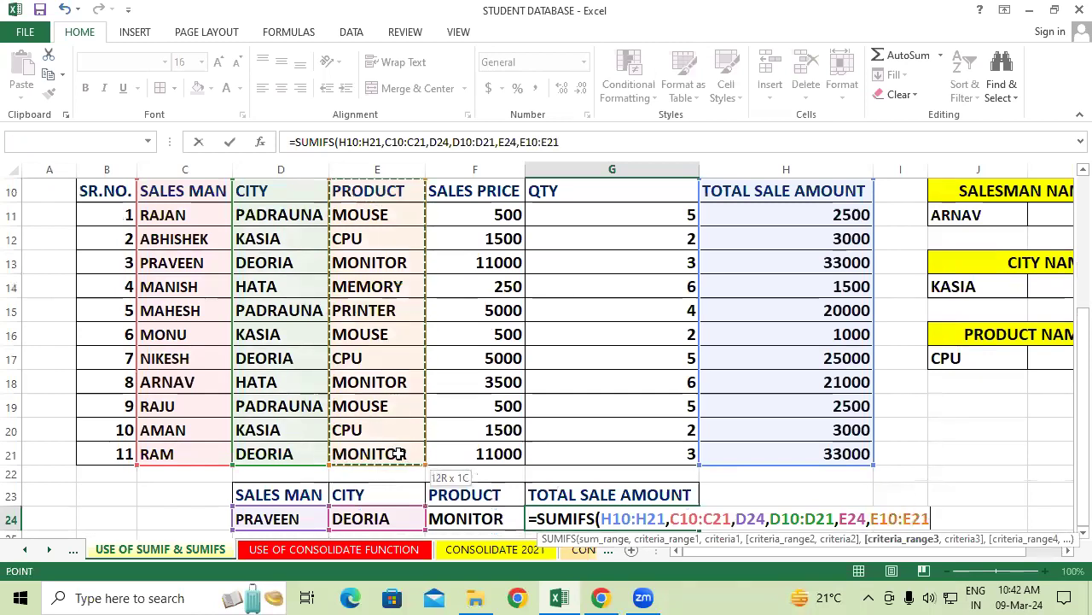
type(",")
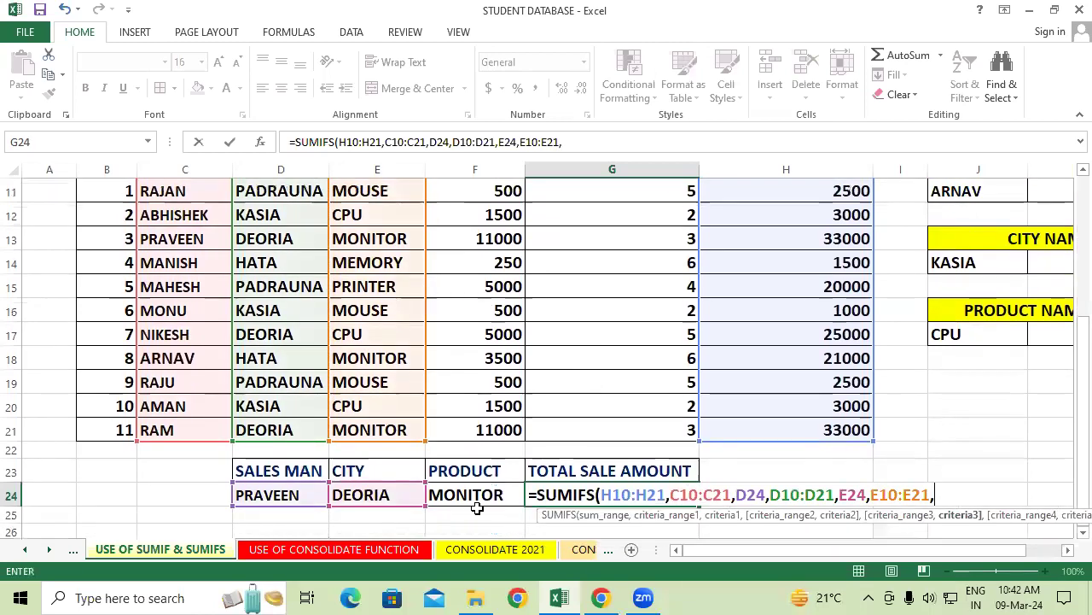
left_click(477, 496)
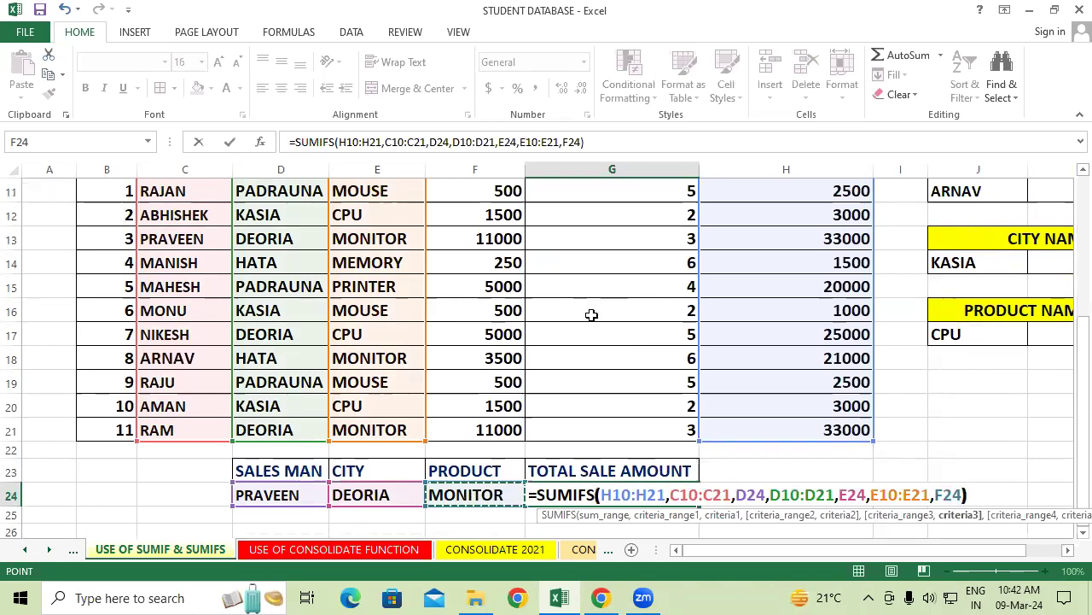
key("Return")
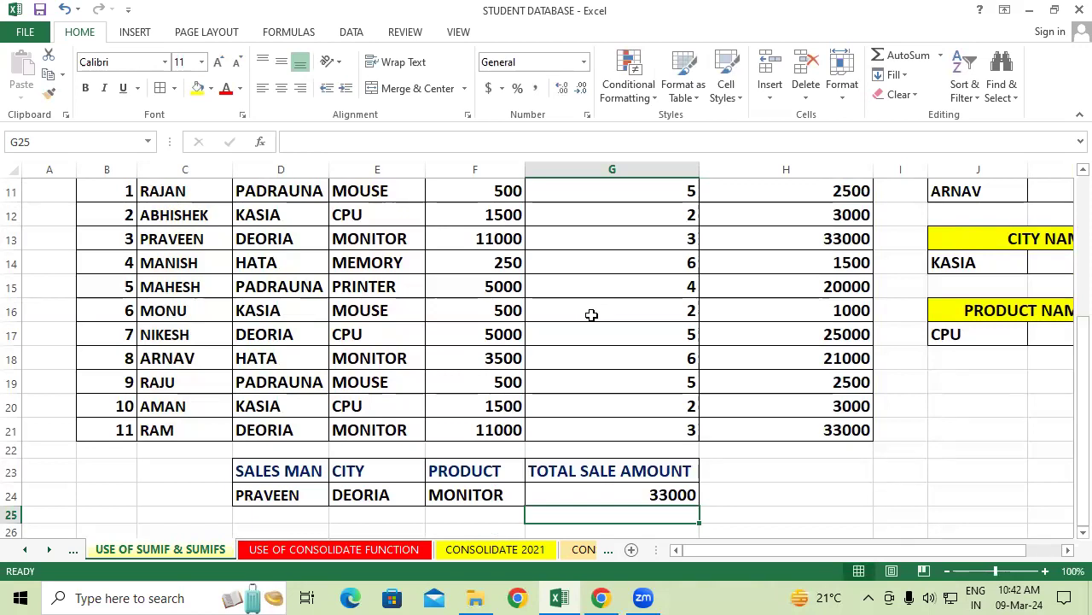
left_click(1000, 487)
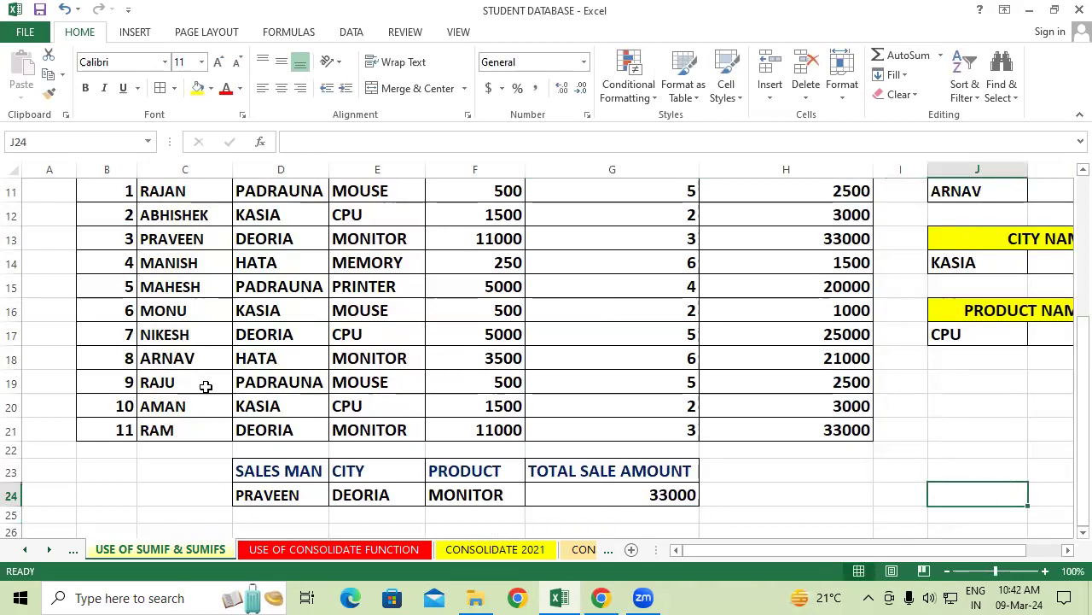
left_click_drag(173, 386, 355, 382)
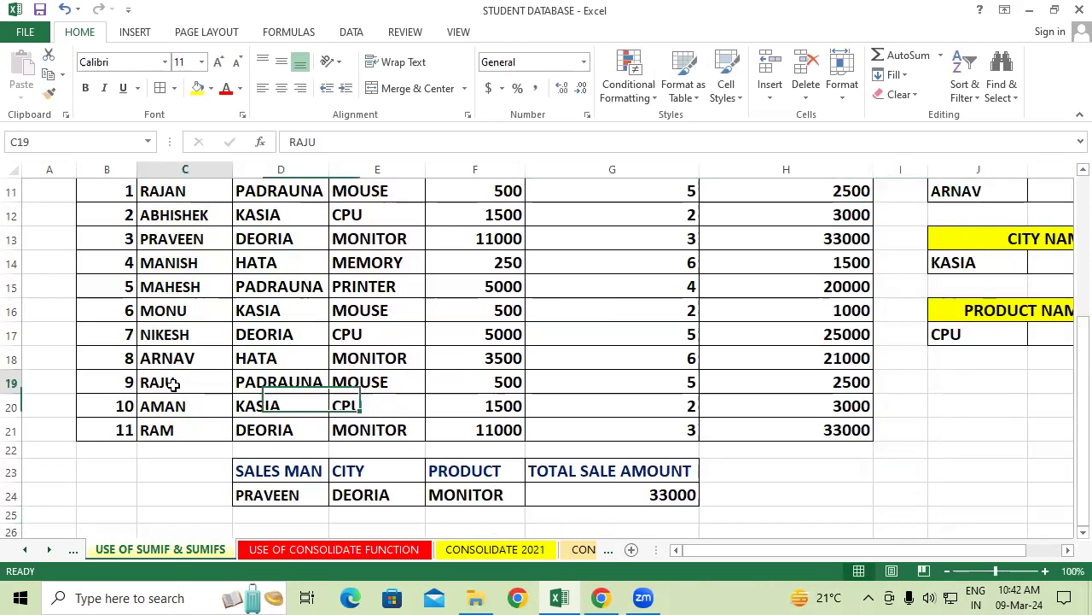
right_click(354, 381)
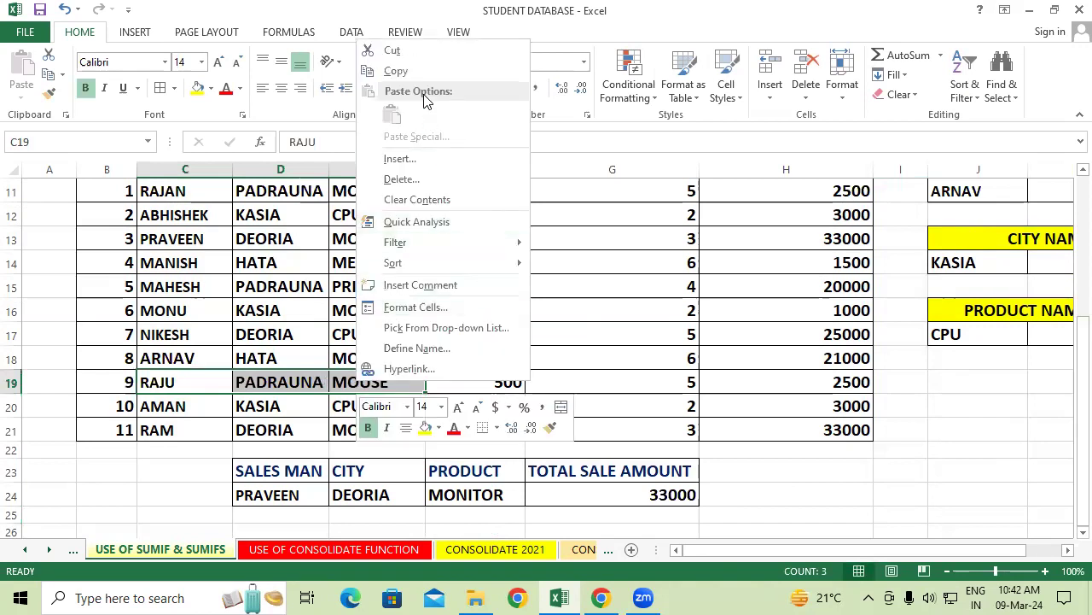
left_click(416, 73)
right_click(288, 491)
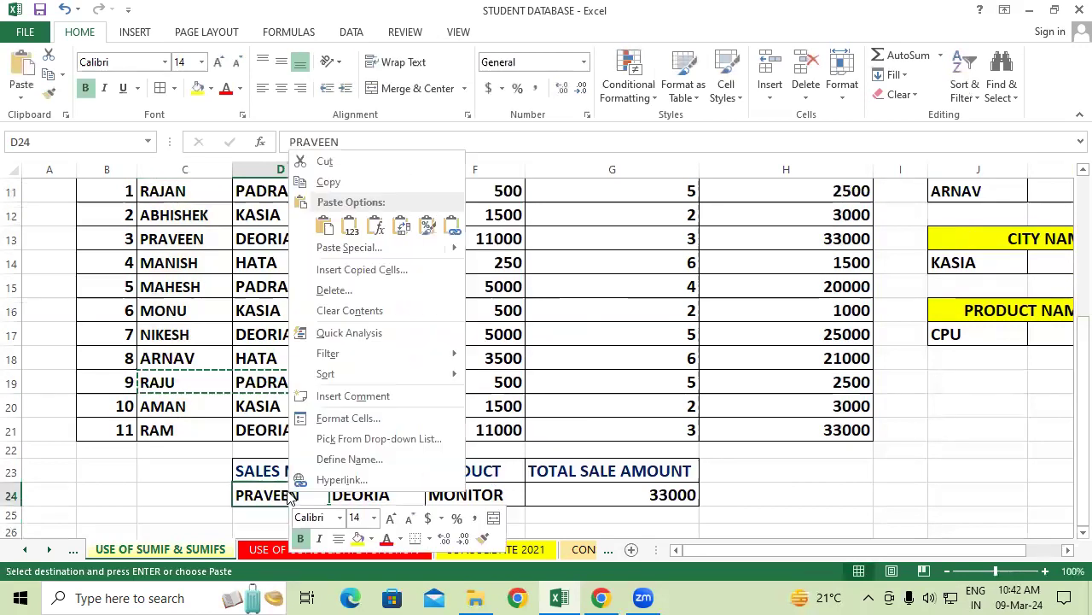
left_click(325, 225)
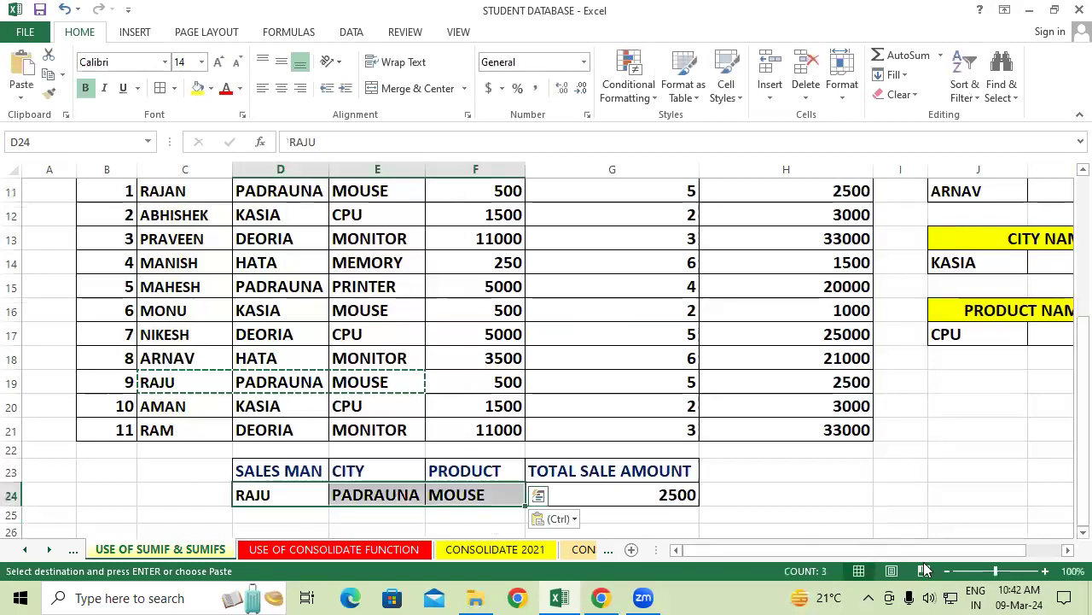
left_click(933, 487)
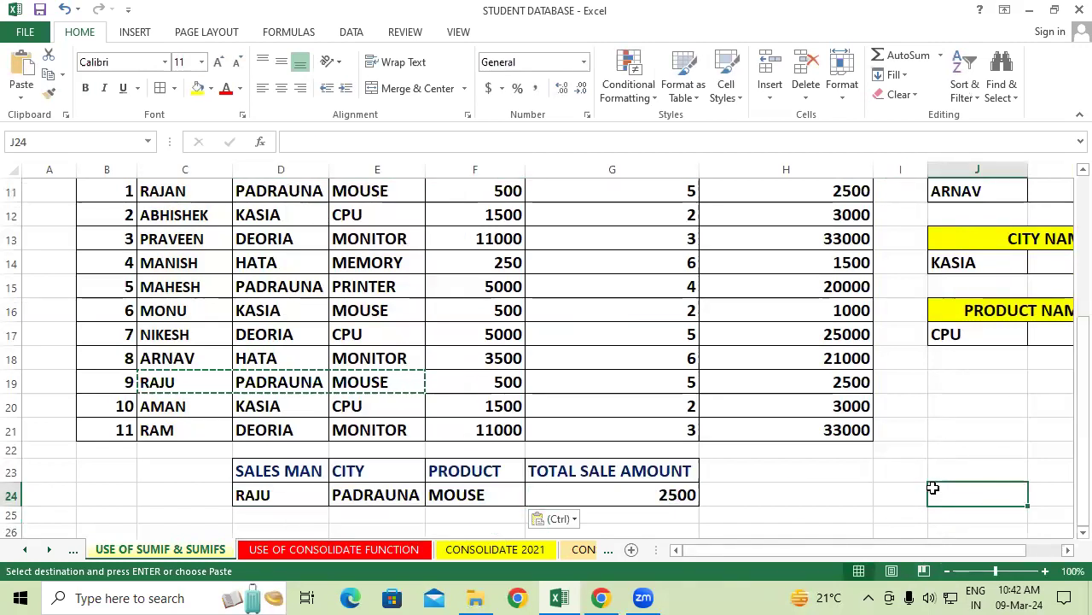
scroll(933, 488, "up", 1)
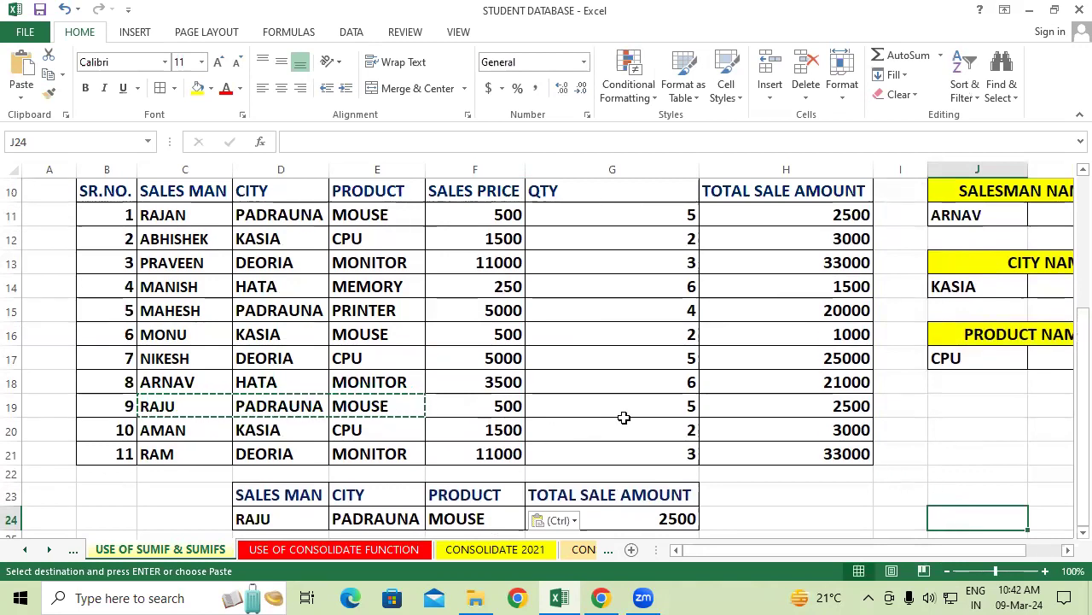
left_click(849, 400)
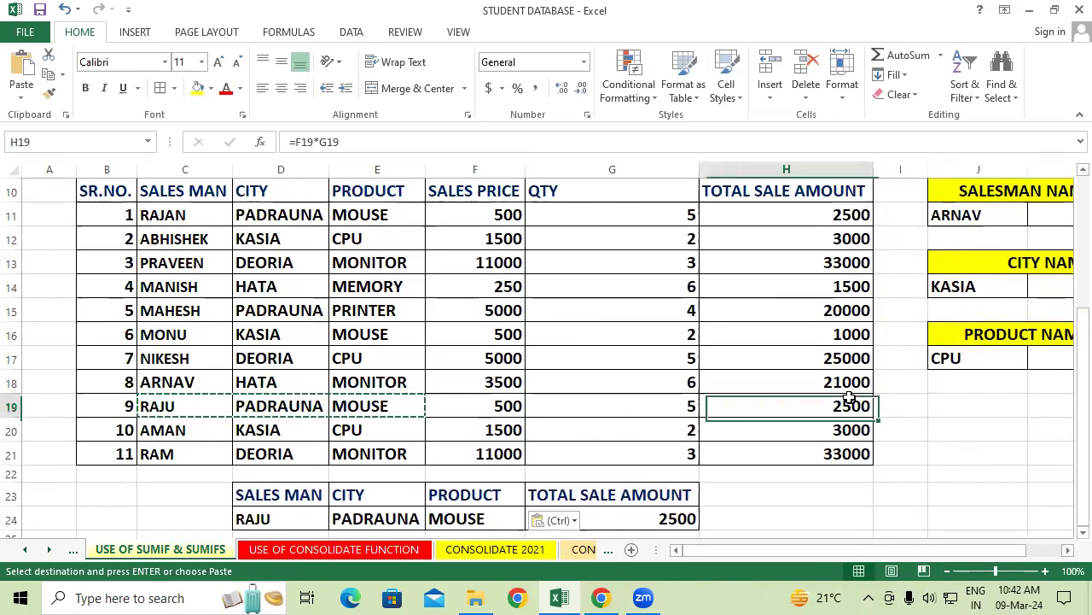
left_click(962, 446)
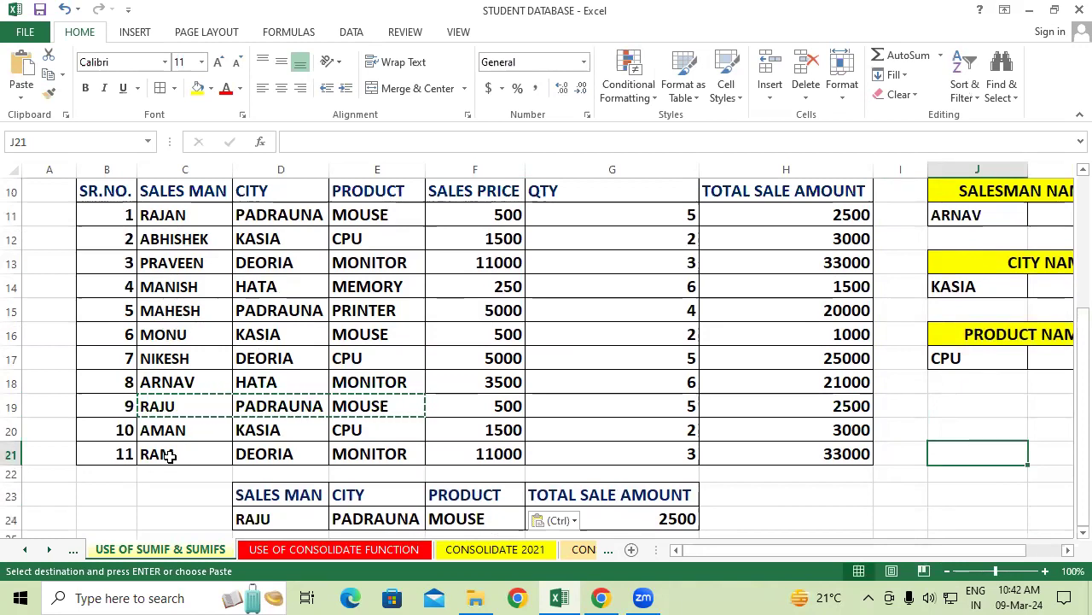
left_click_drag(168, 456, 361, 453)
right_click(361, 453)
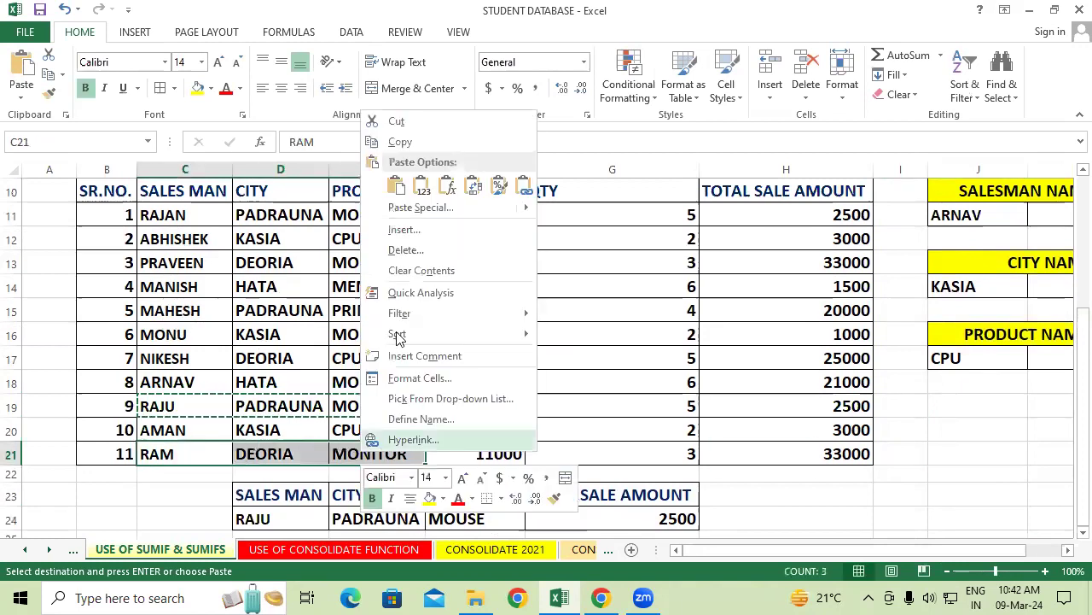
left_click(400, 142)
scroll(425, 355, "down", 1)
left_click(288, 467)
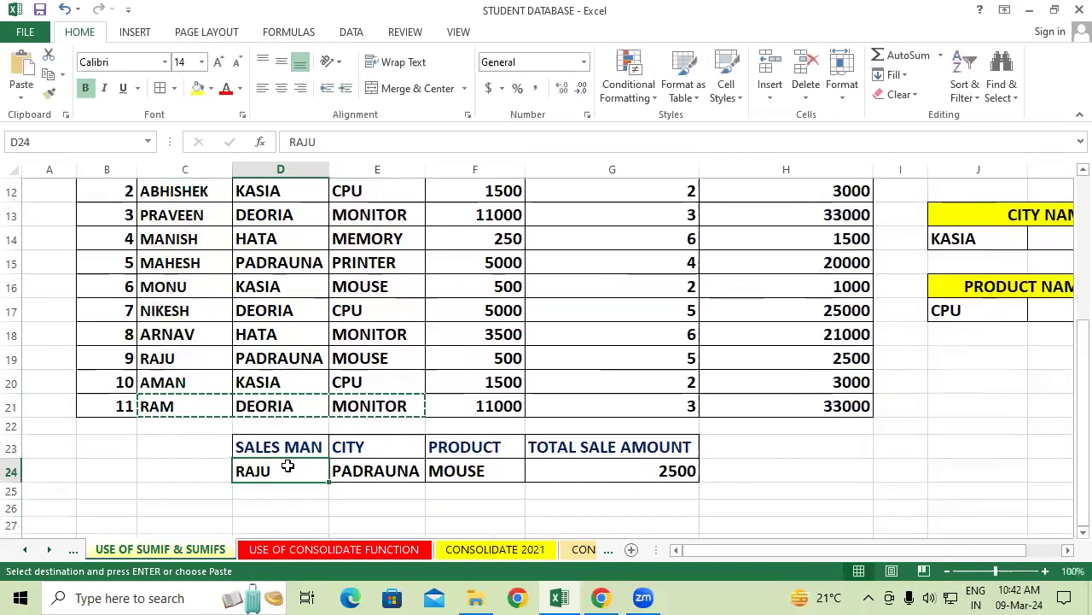
right_click(288, 468)
left_click(317, 197)
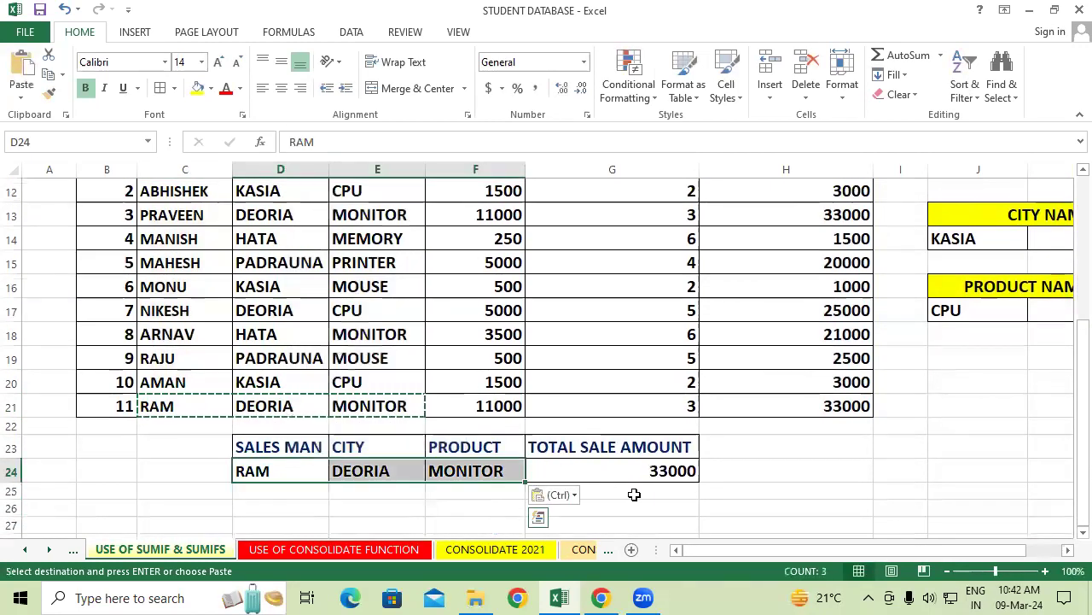
left_click(866, 481)
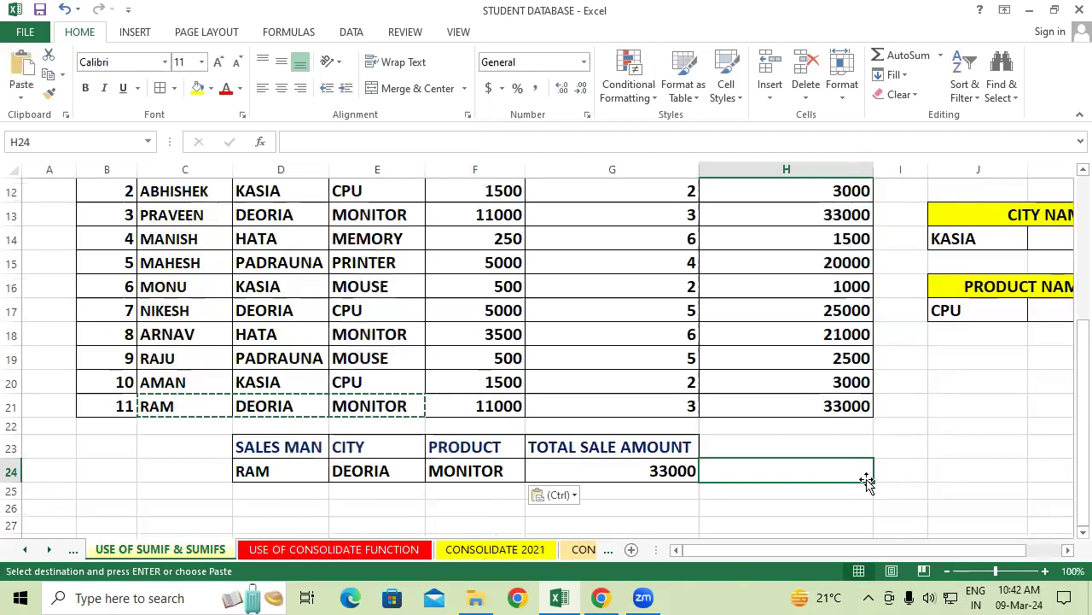
scroll(867, 481, "up", 1)
left_click(155, 262)
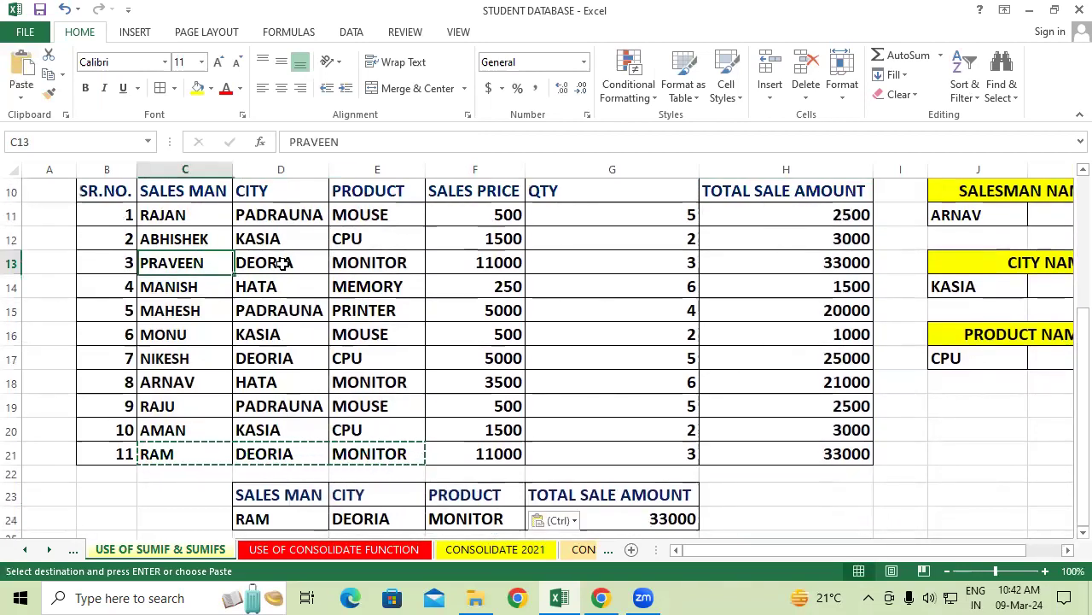
left_click_drag(281, 262, 358, 260)
right_click(391, 271)
key("Escape")
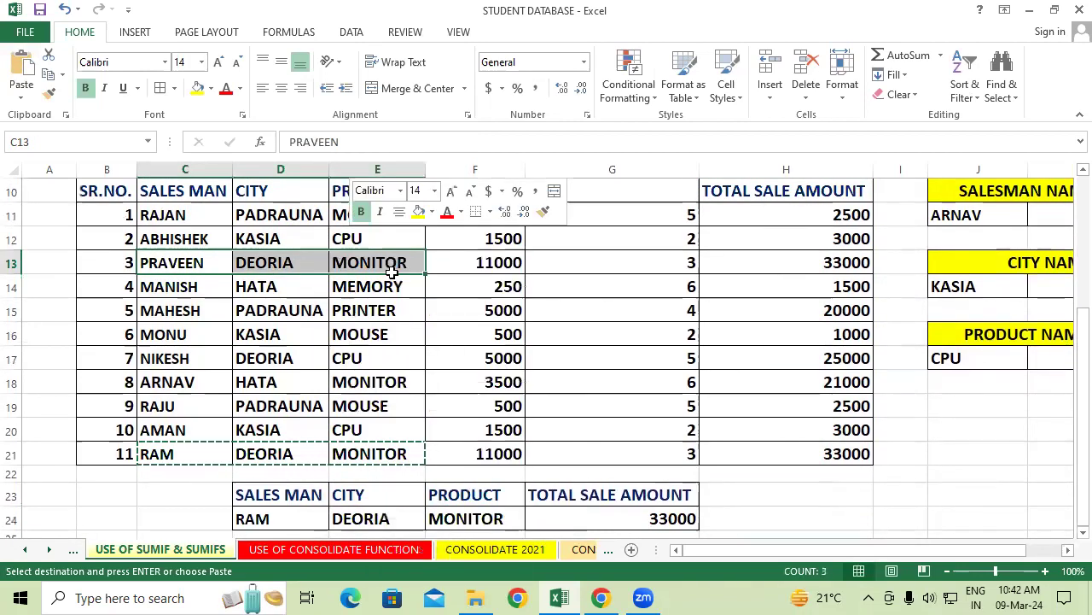
scroll(391, 272, "down", 1)
right_click(253, 475)
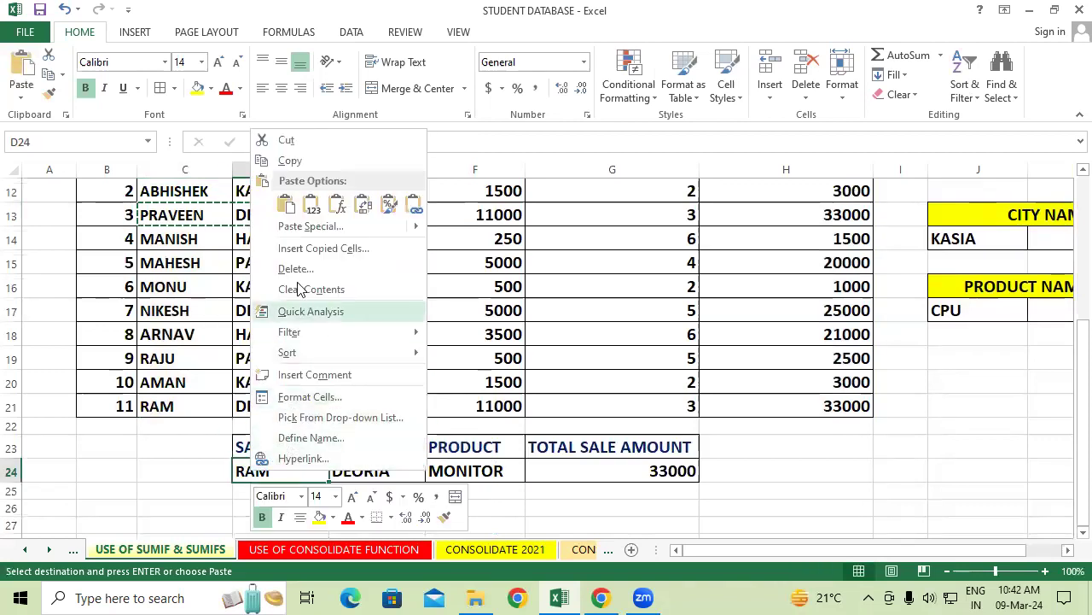
left_click(285, 203)
left_click(831, 450)
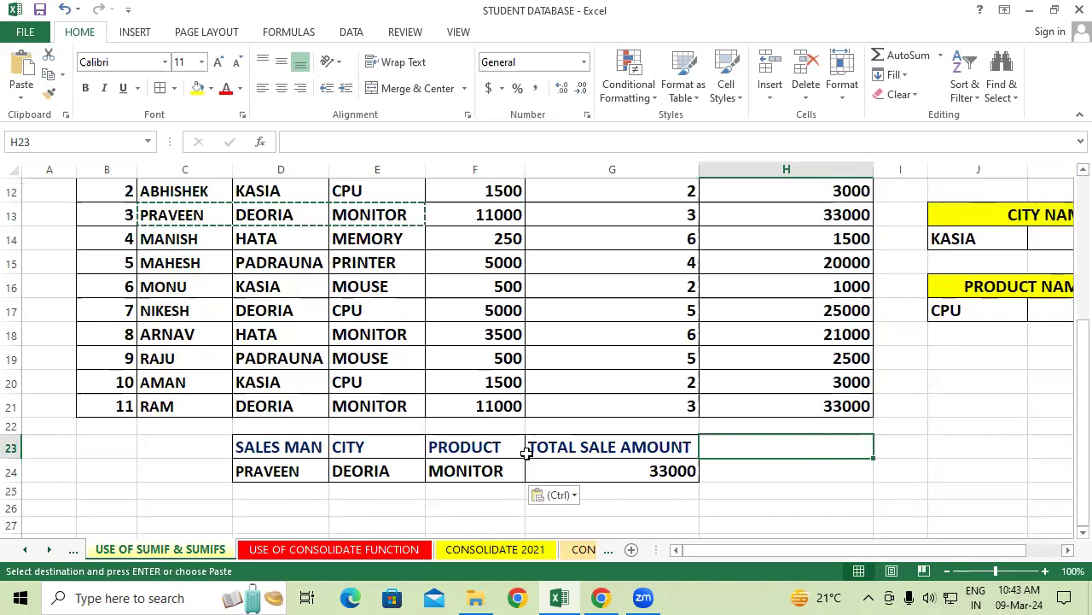
Step: Enter MONU, KASIA and MOUSE in D24, E24 and F24 as the new criteria
left_click(283, 469)
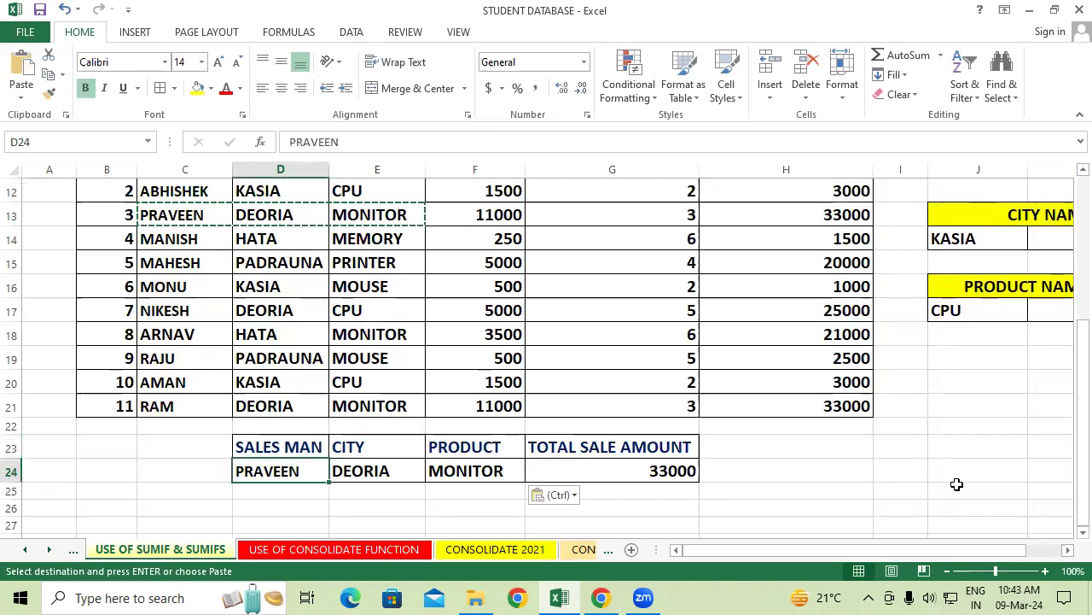
type("MONU")
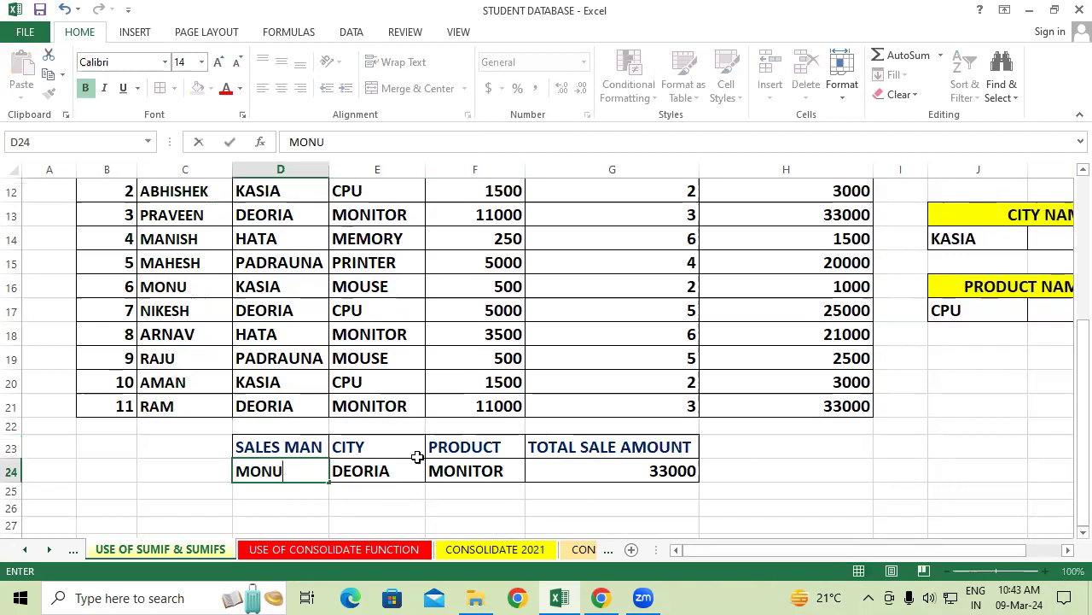
left_click(393, 474)
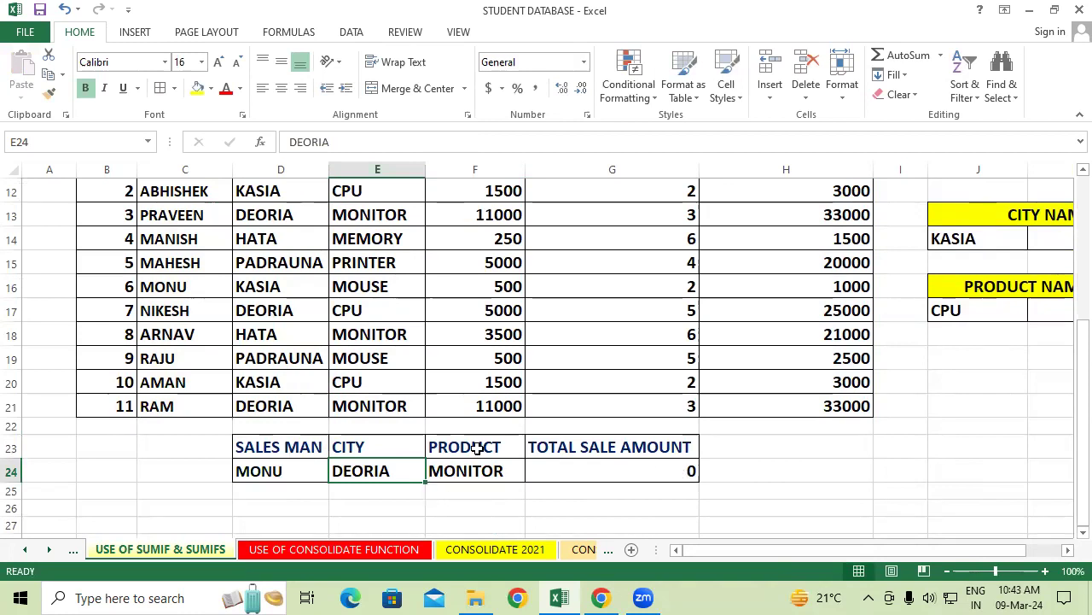
type("KASIA")
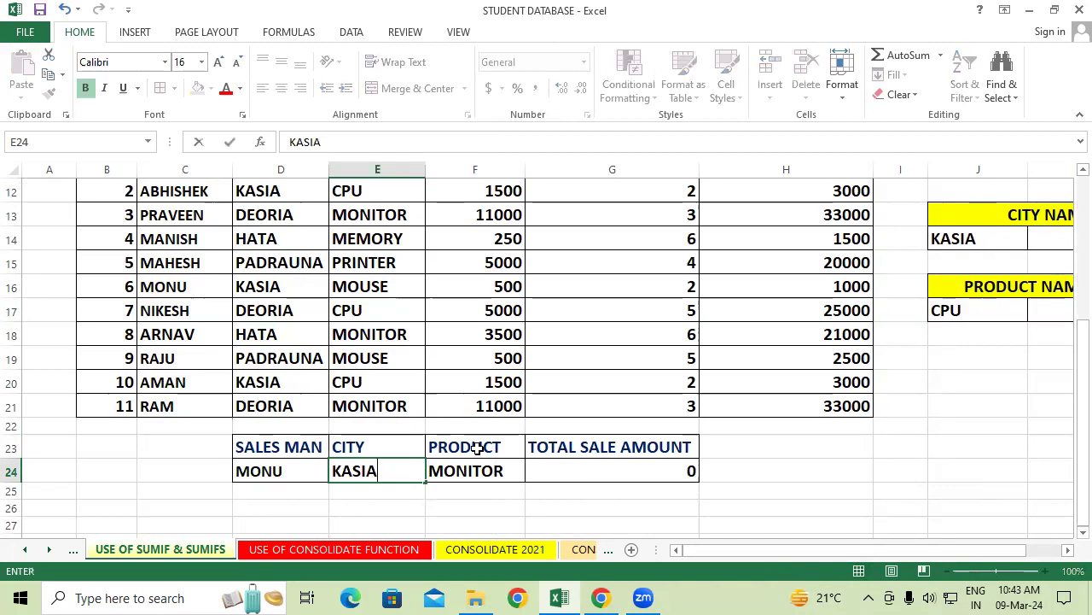
left_click(500, 470)
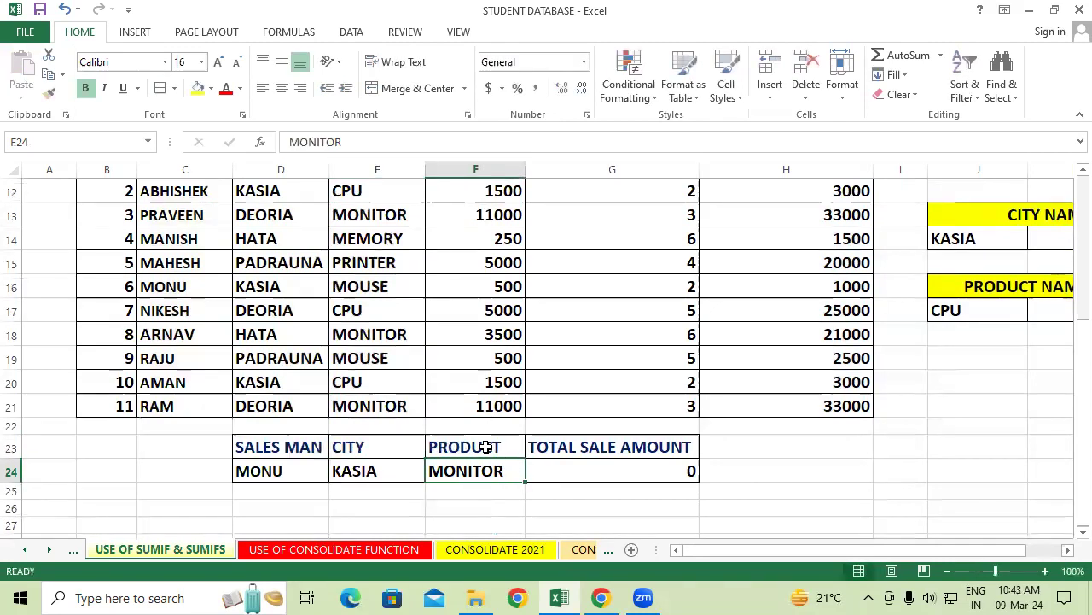
type("MOUSE")
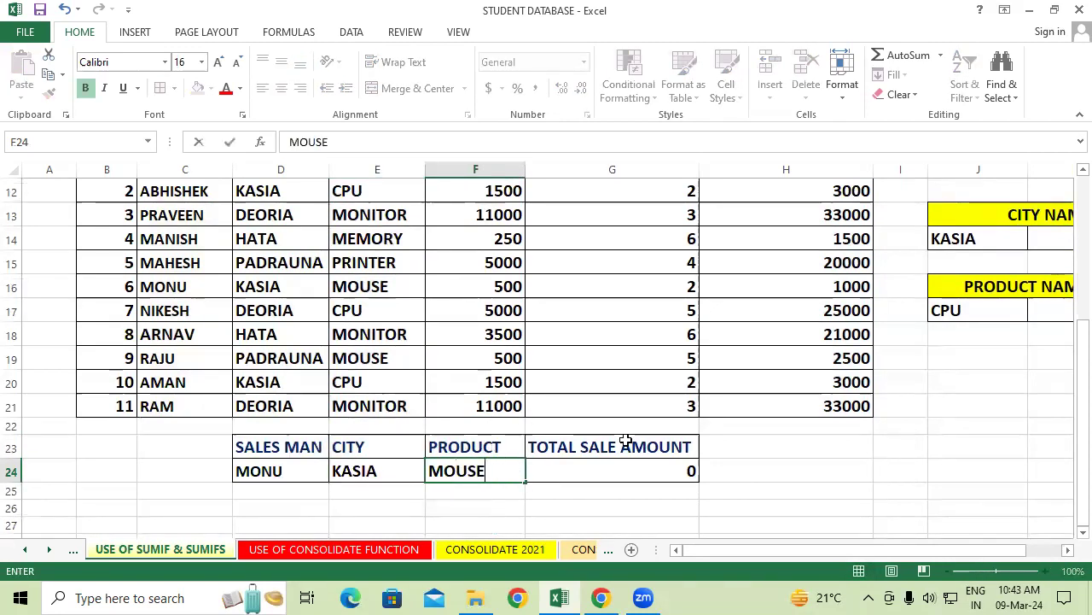
left_click(803, 478)
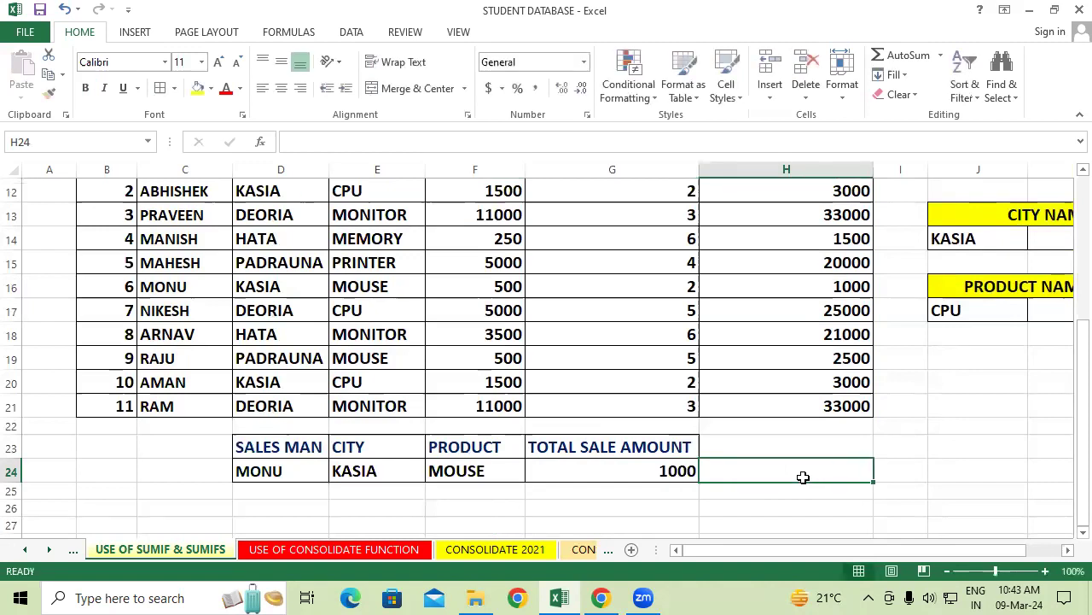